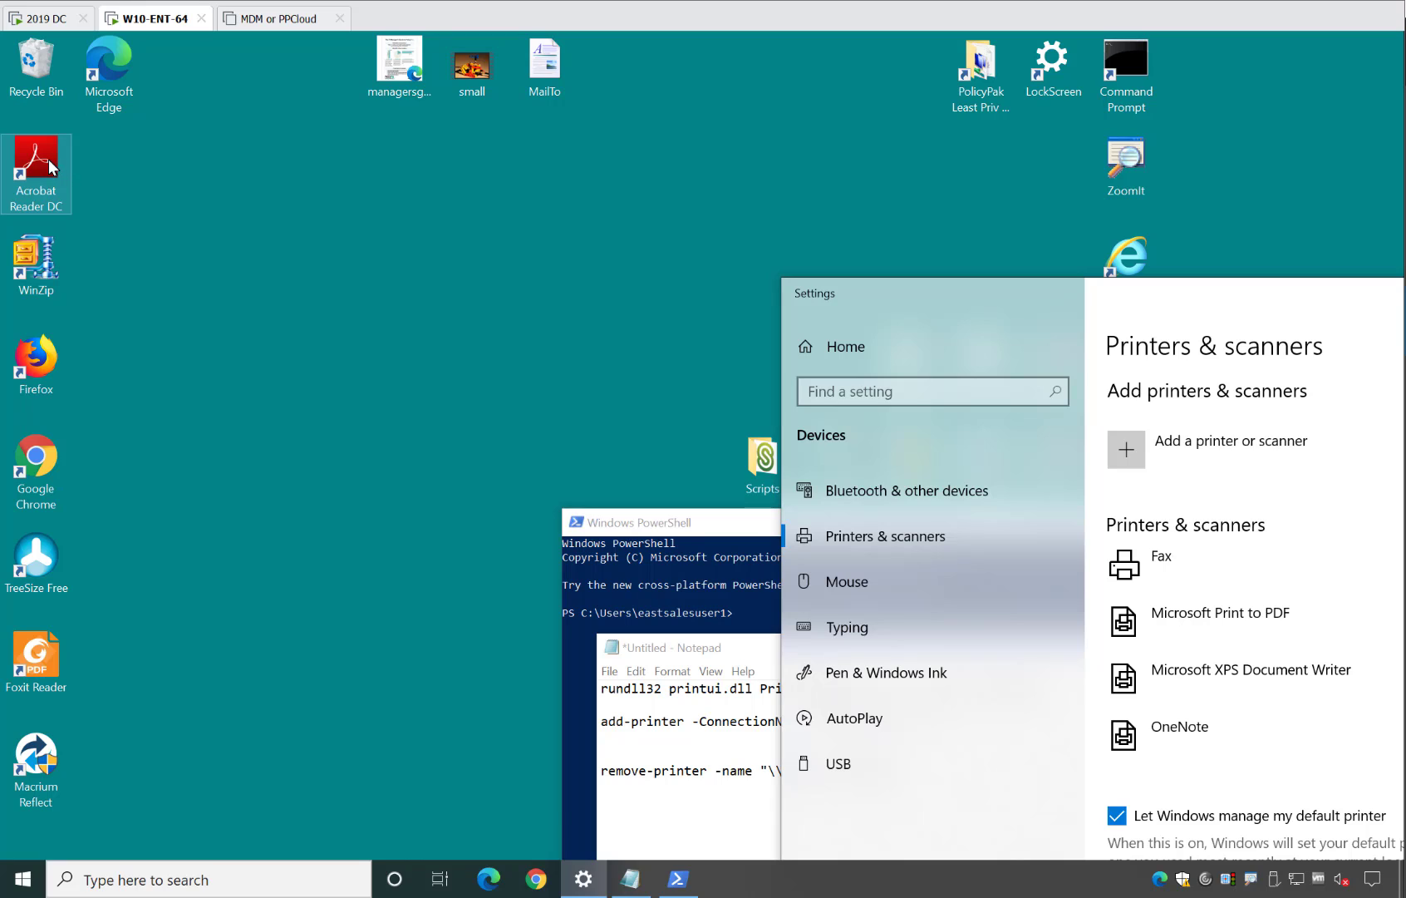
Launch Acrobat Reader DC from the desktop and close it again.
double_click(51, 166)
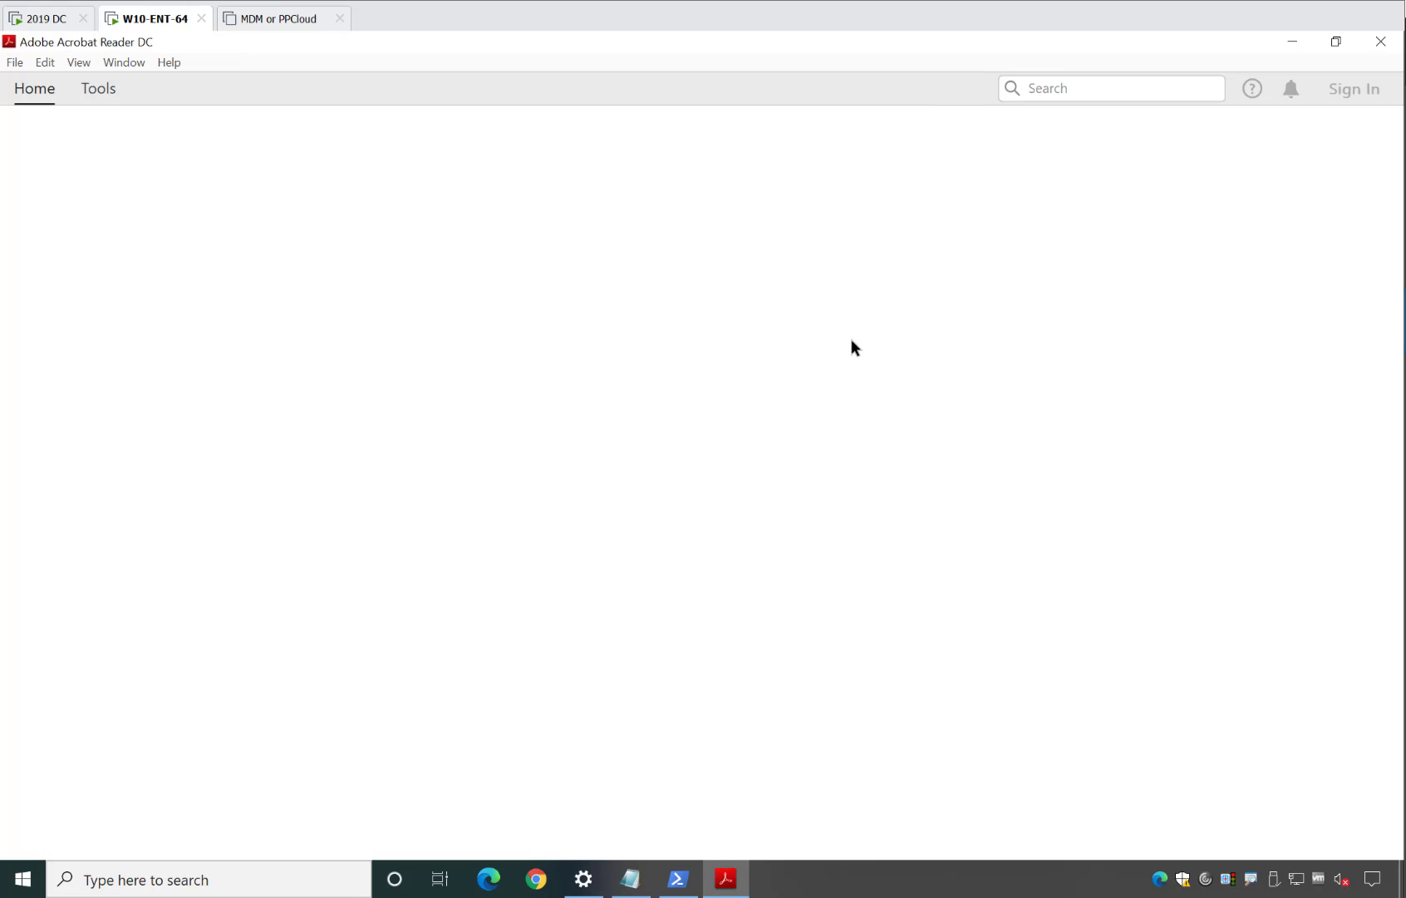
left_click(1380, 43)
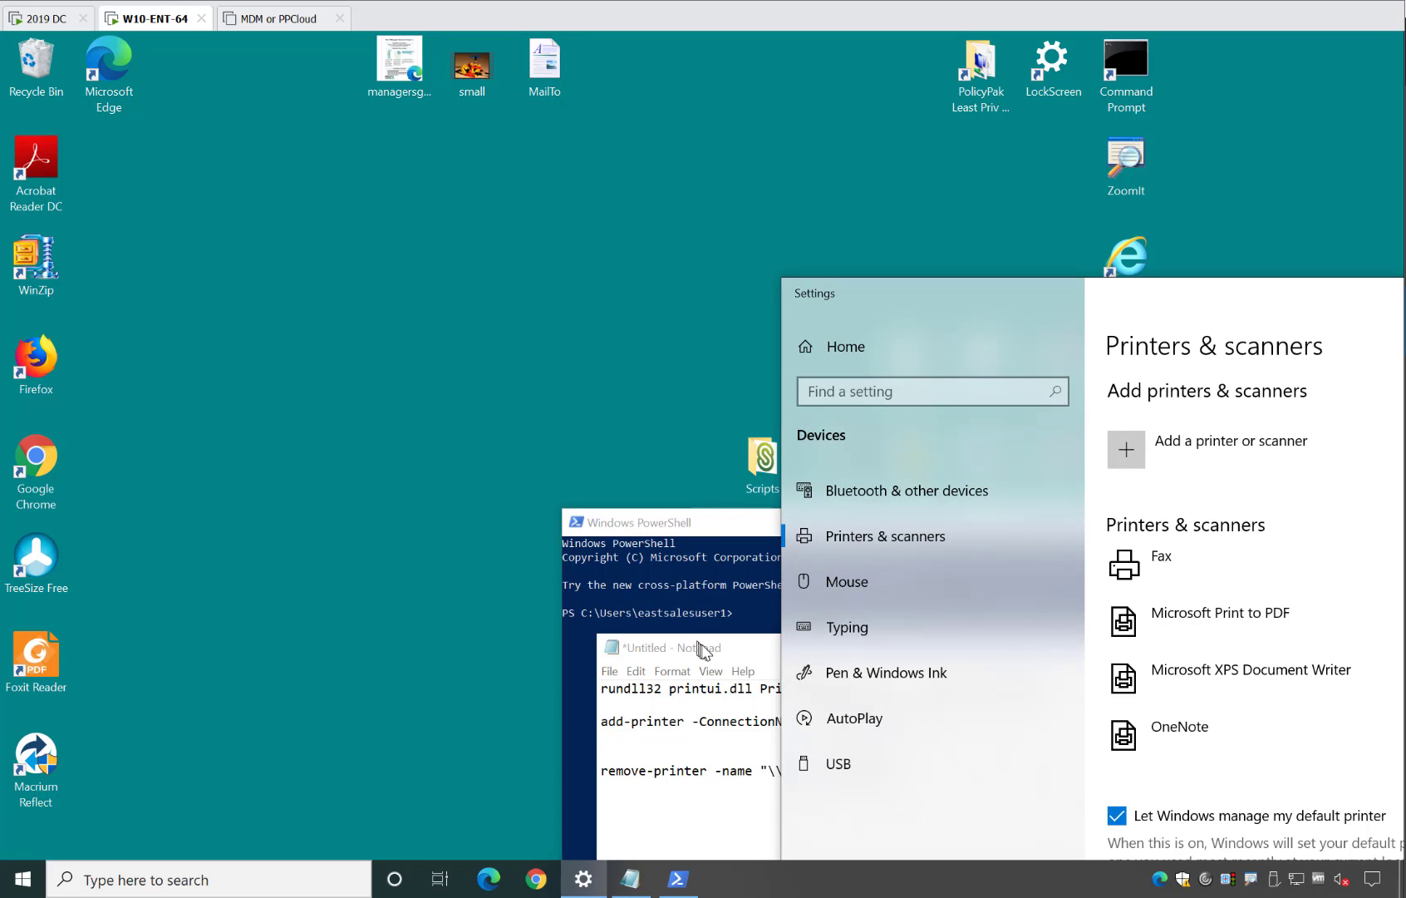
Arrange the PowerShell, Printers & scanners settings and Notepad windows so all three can be seen together.
left_click_drag(689, 524, 124, 168)
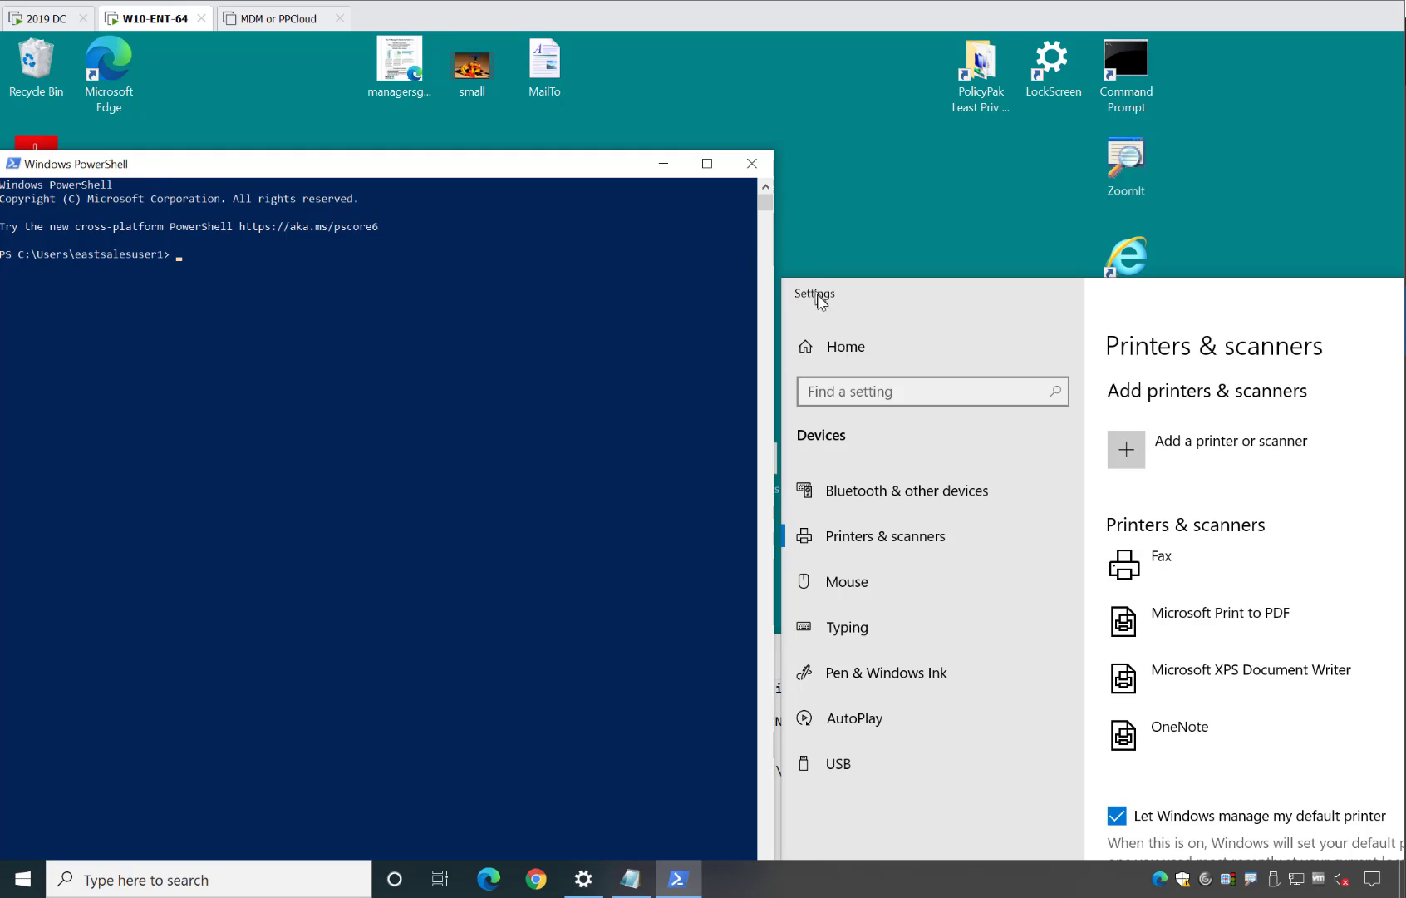
left_click_drag(848, 289, 1077, 489)
left_click(881, 689)
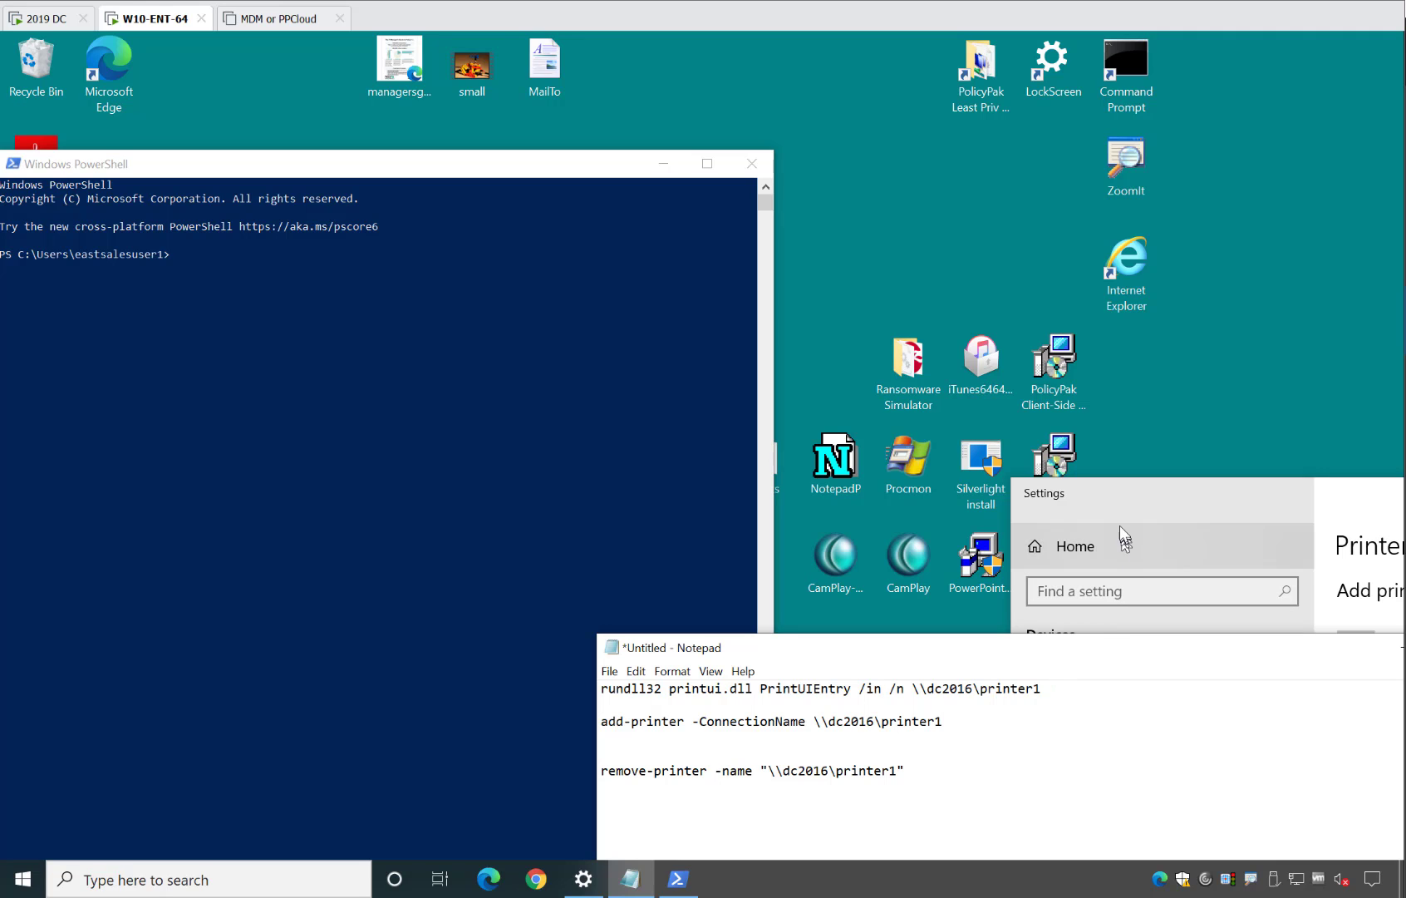
left_click_drag(1106, 497, 988, 195)
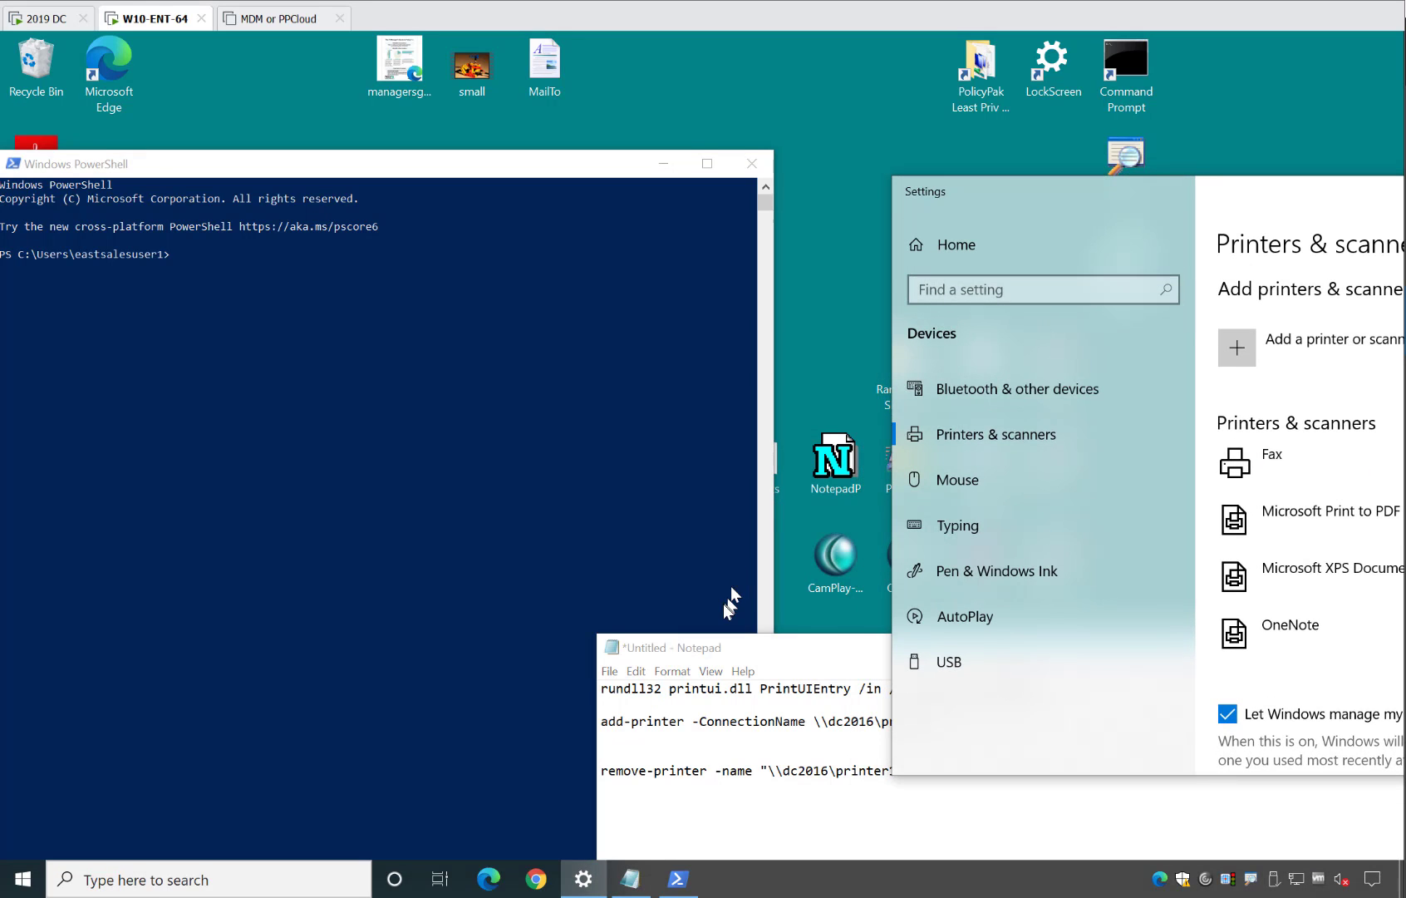
left_click_drag(736, 652, 708, 642)
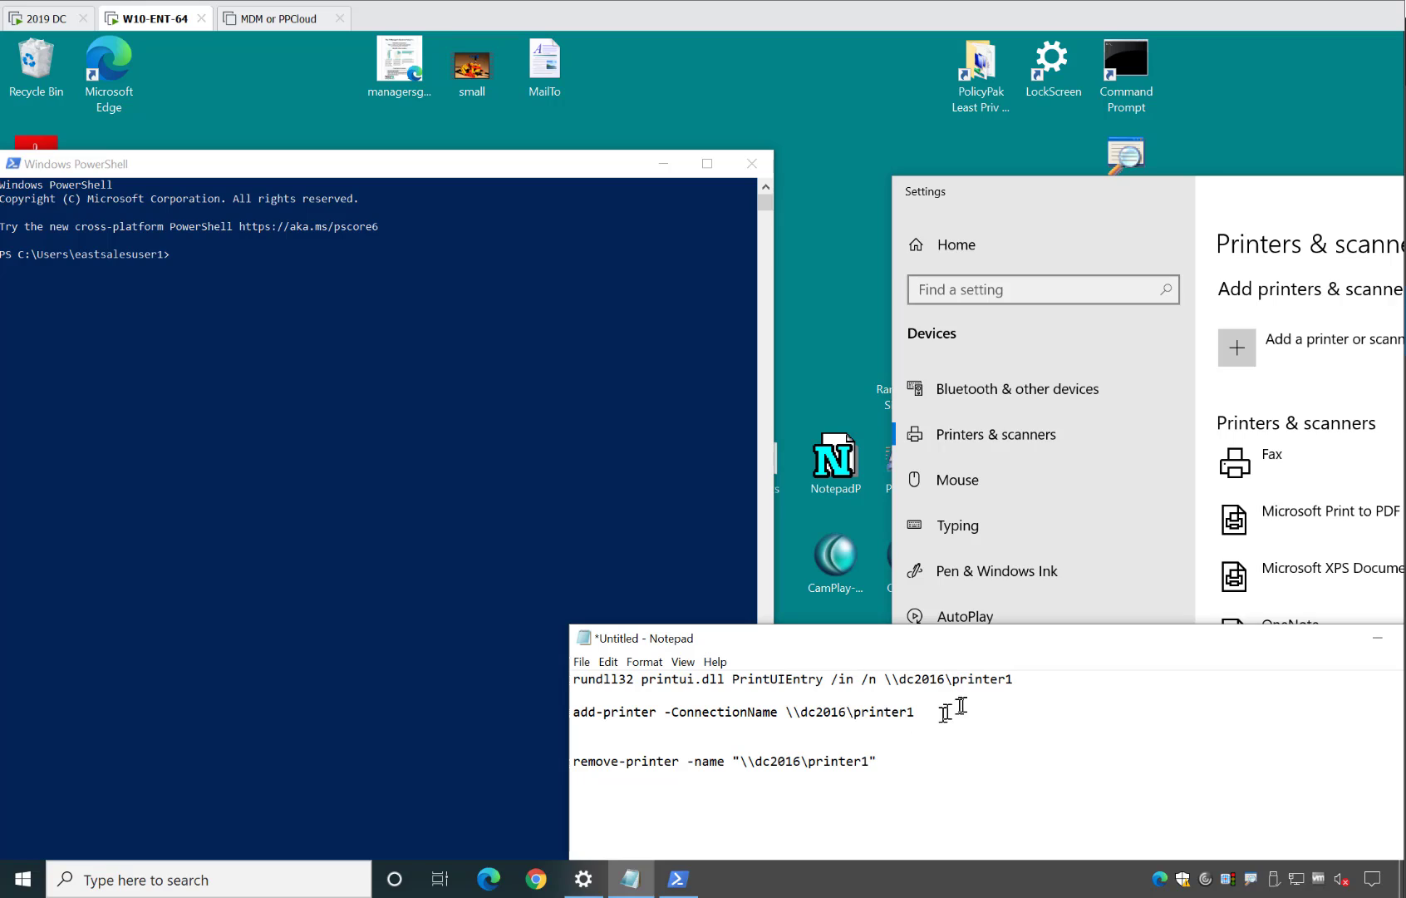
Copy the command add-printer -ConnectionName \\dc2016\printer1 from Notepad and run it in PowerShell, with the printer settings window alongside.
left_click_drag(931, 717, 748, 723)
key("Up")
key("shift+End")
key("ctrl+c")
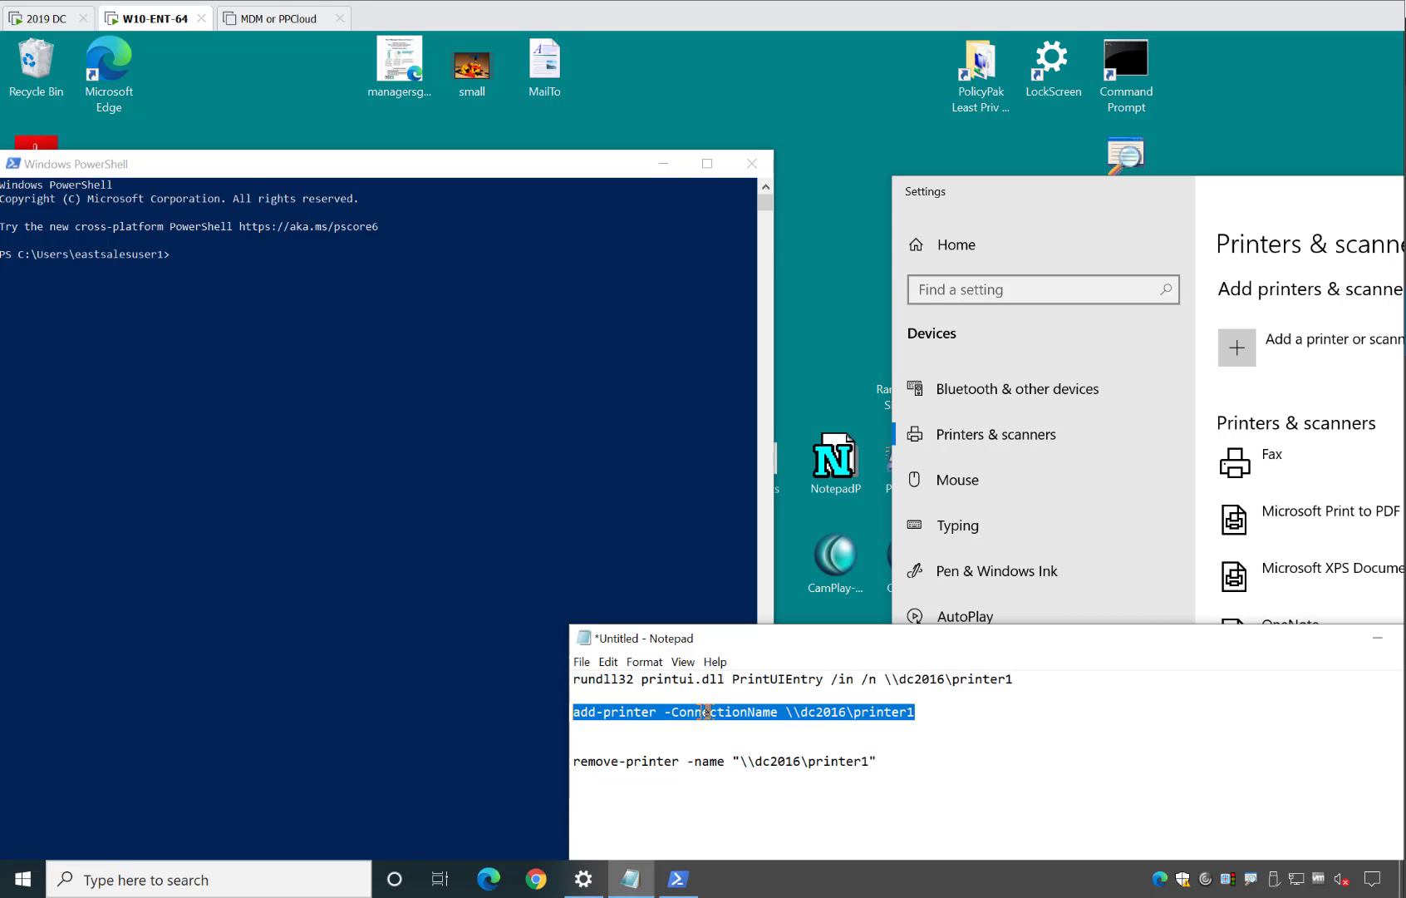
left_click(374, 443)
right_click(374, 442)
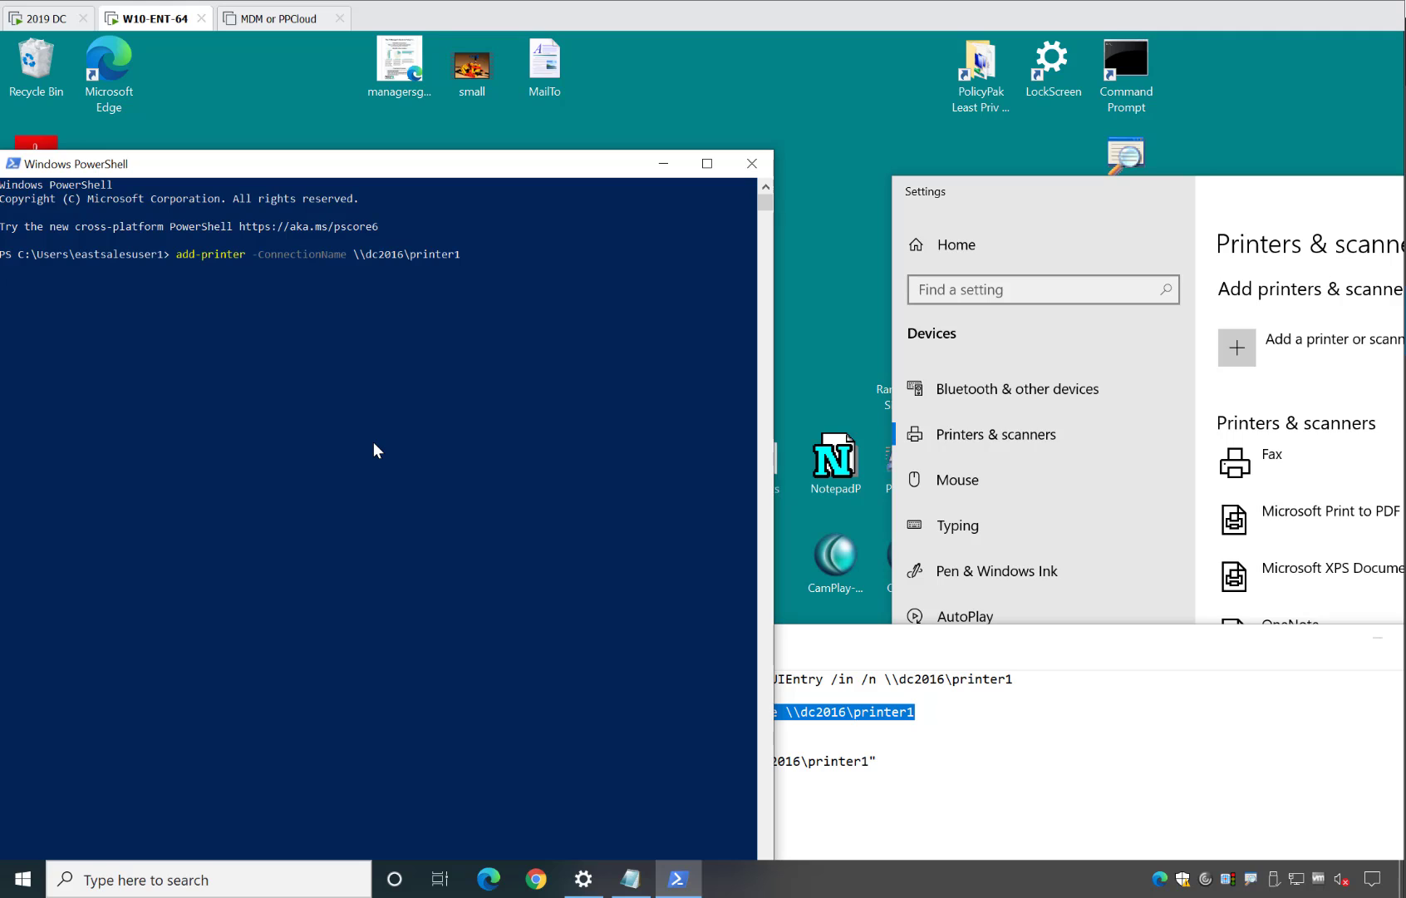
left_click_drag(391, 170, 437, 181)
left_click_drag(980, 189, 871, 143)
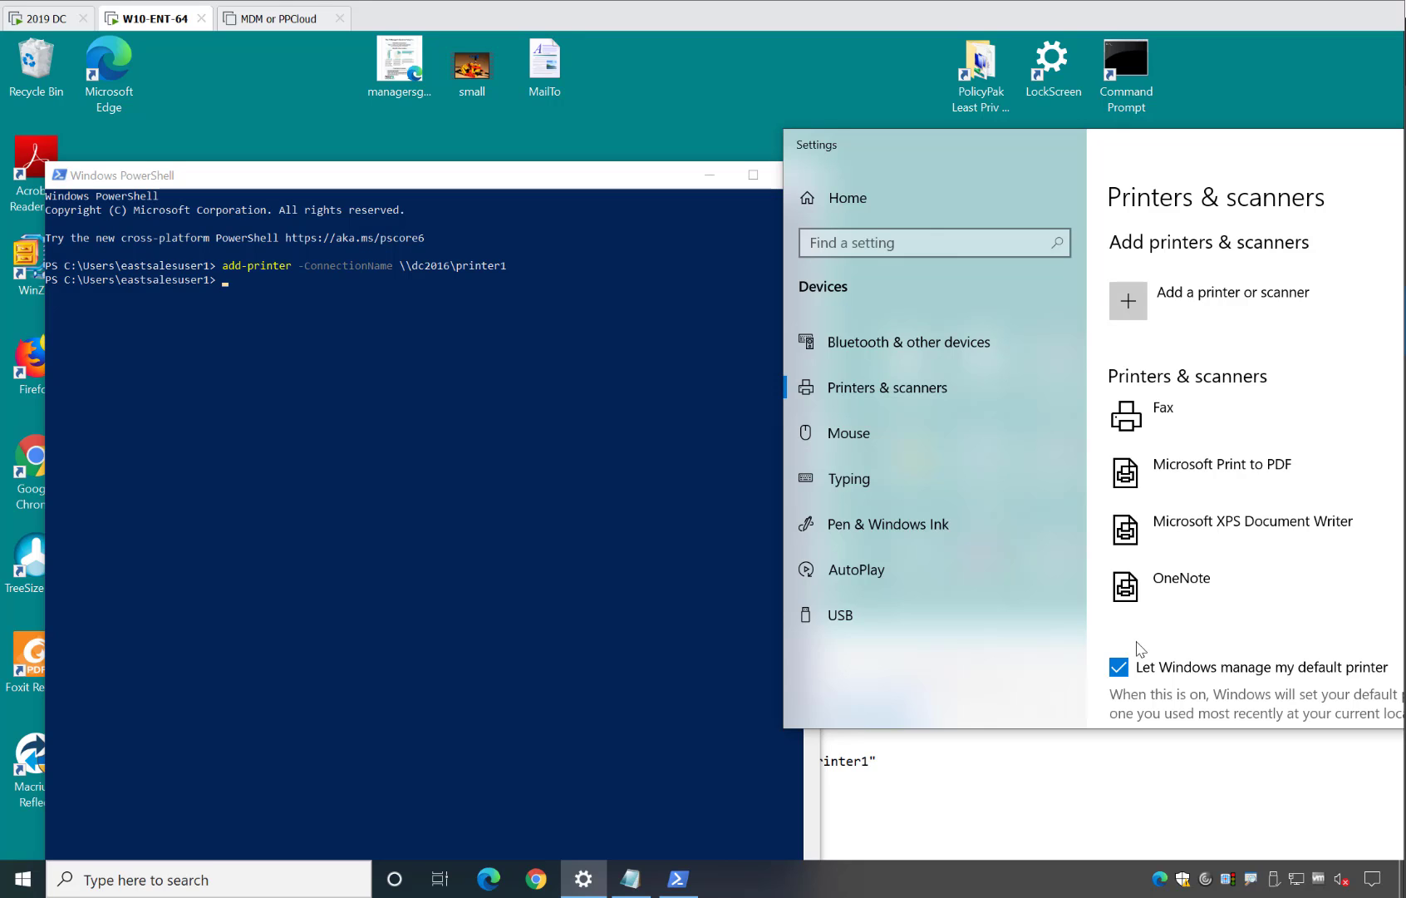
Copy rundll32 printui.dll PrintUIEntry /in /n \\dc2016\printer1 from Notepad, run it in PowerShell and check the printers list in Settings.
left_click(1064, 778)
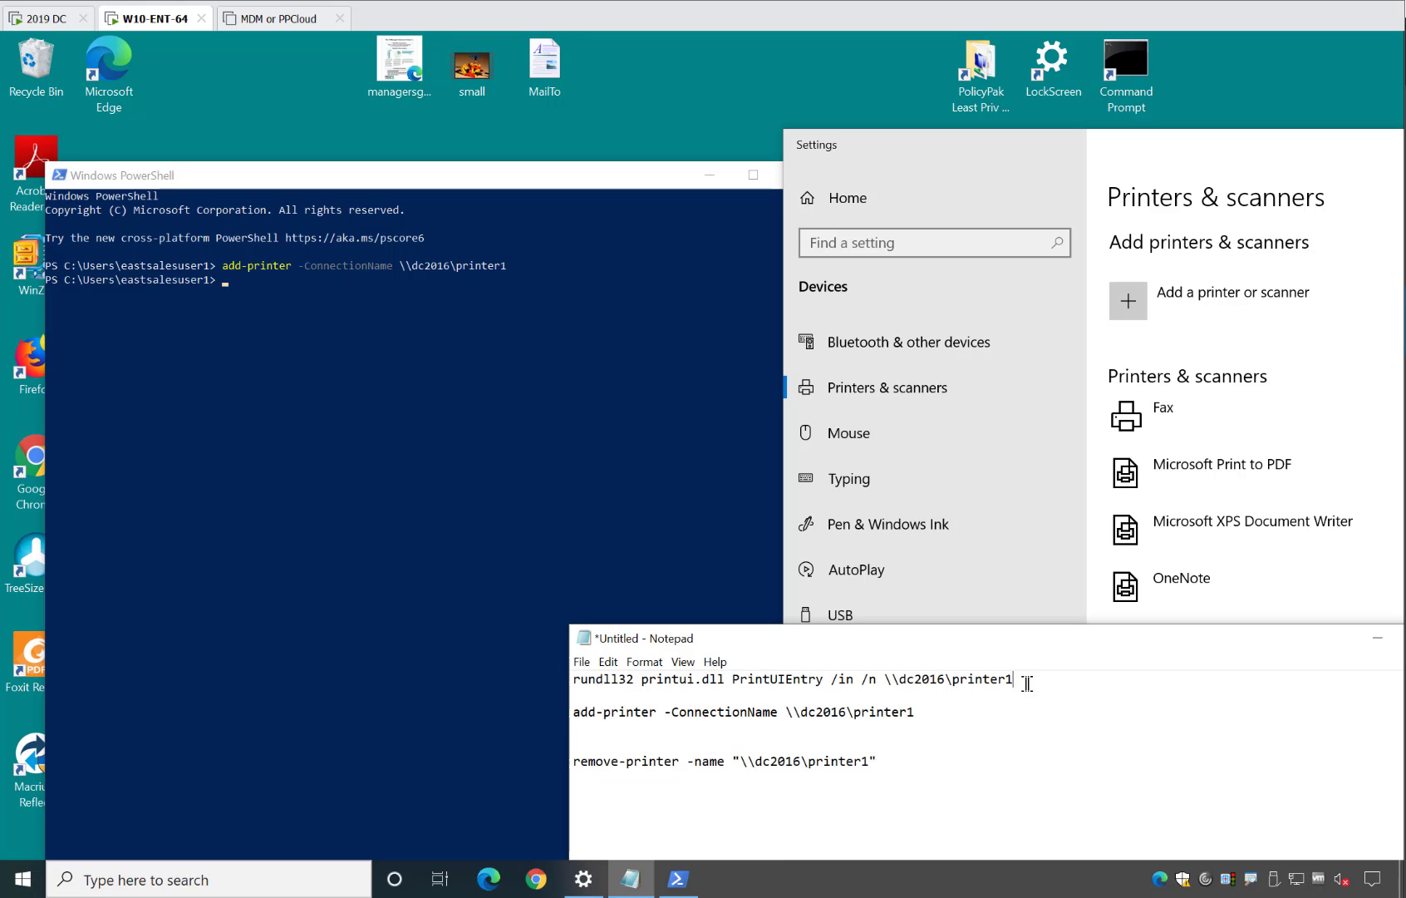
left_click_drag(1028, 683, 575, 677)
key("ctrl+c")
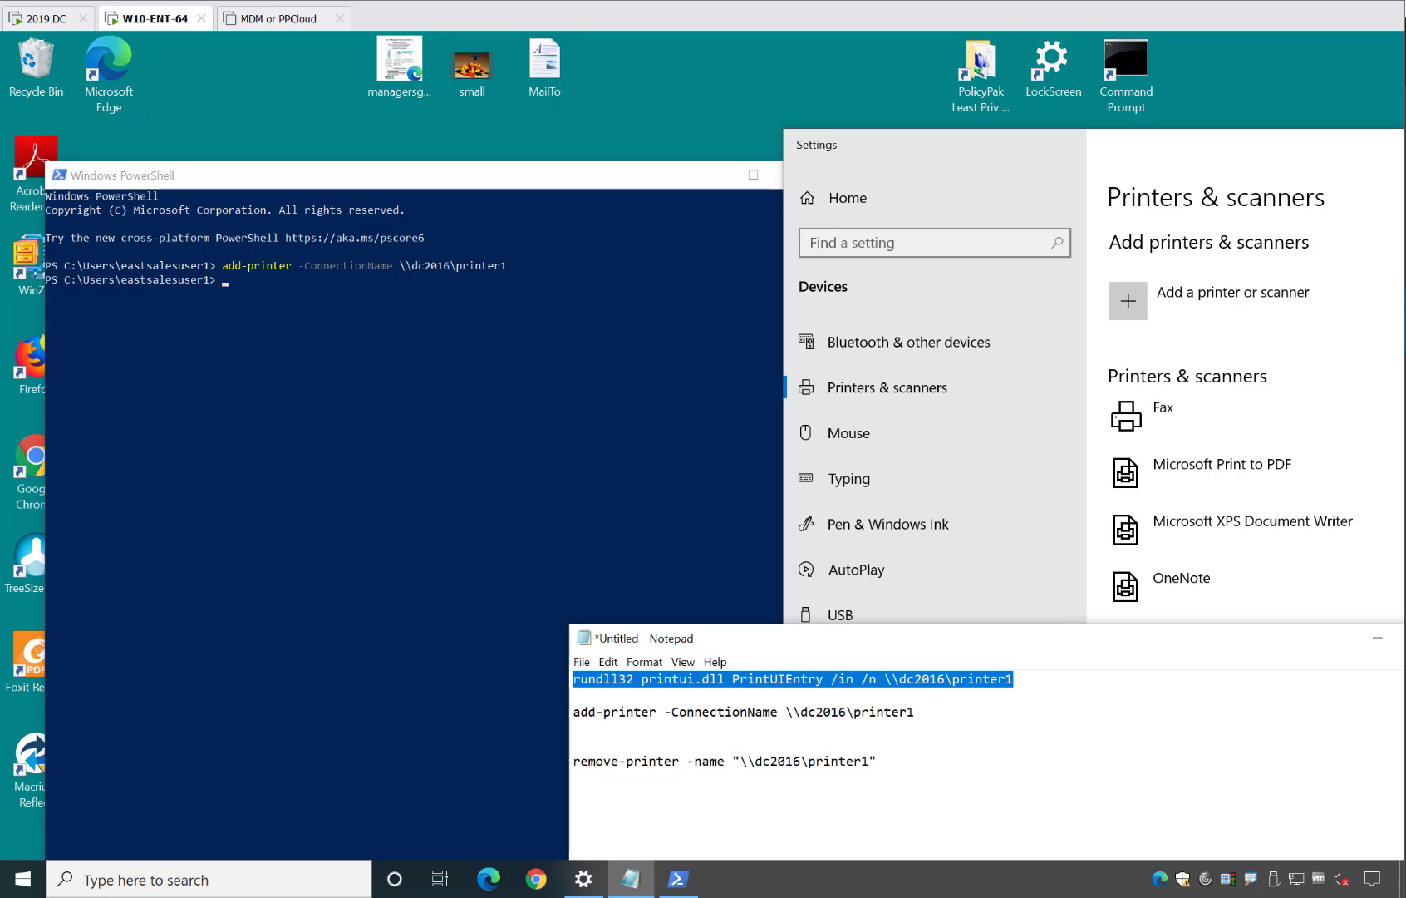
double_click(800, 678)
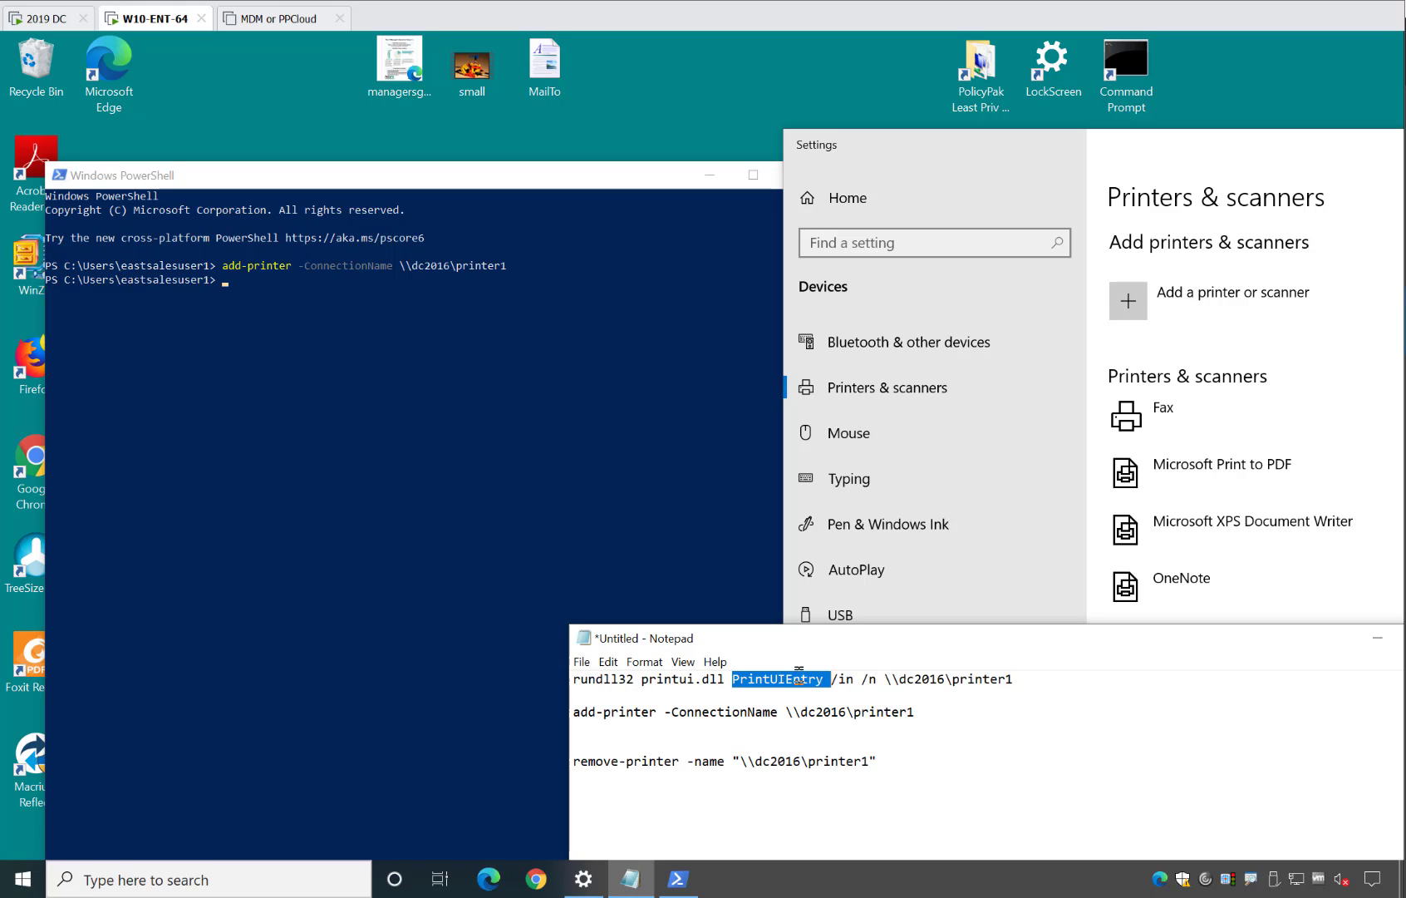
left_click(845, 685)
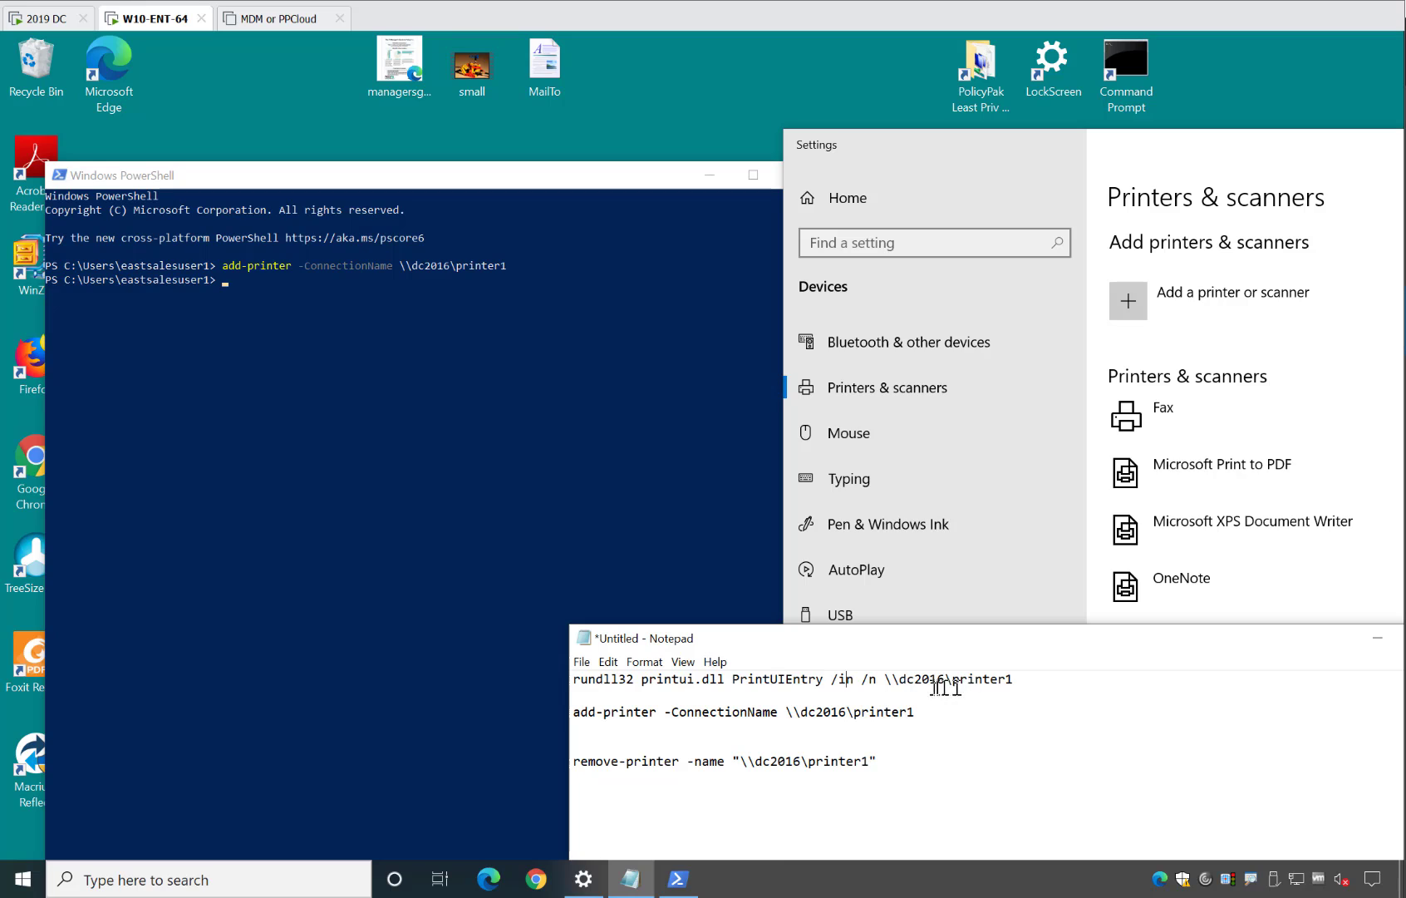
left_click(349, 336)
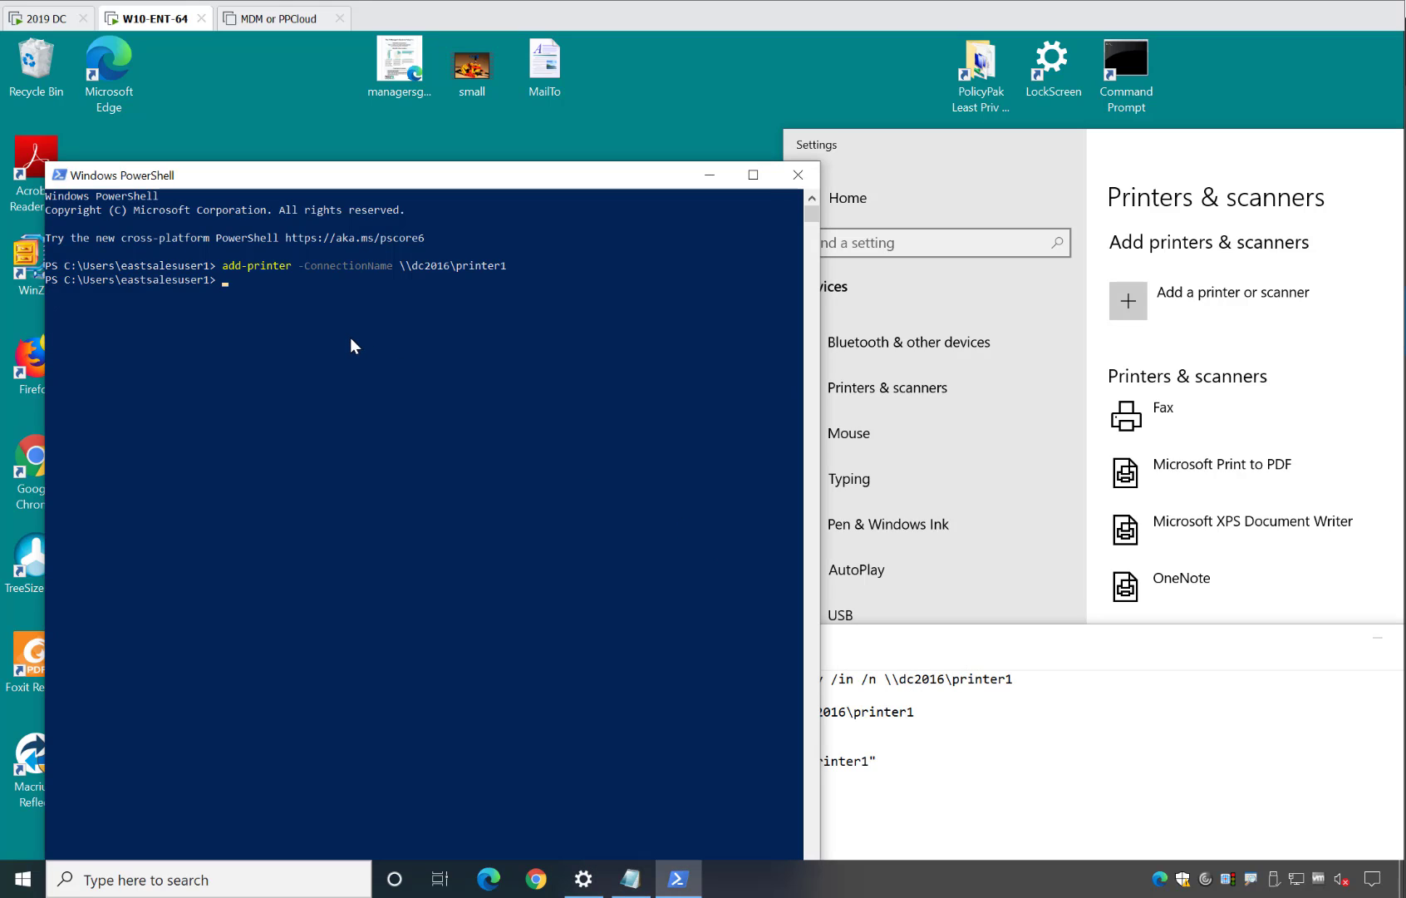
right_click(378, 364)
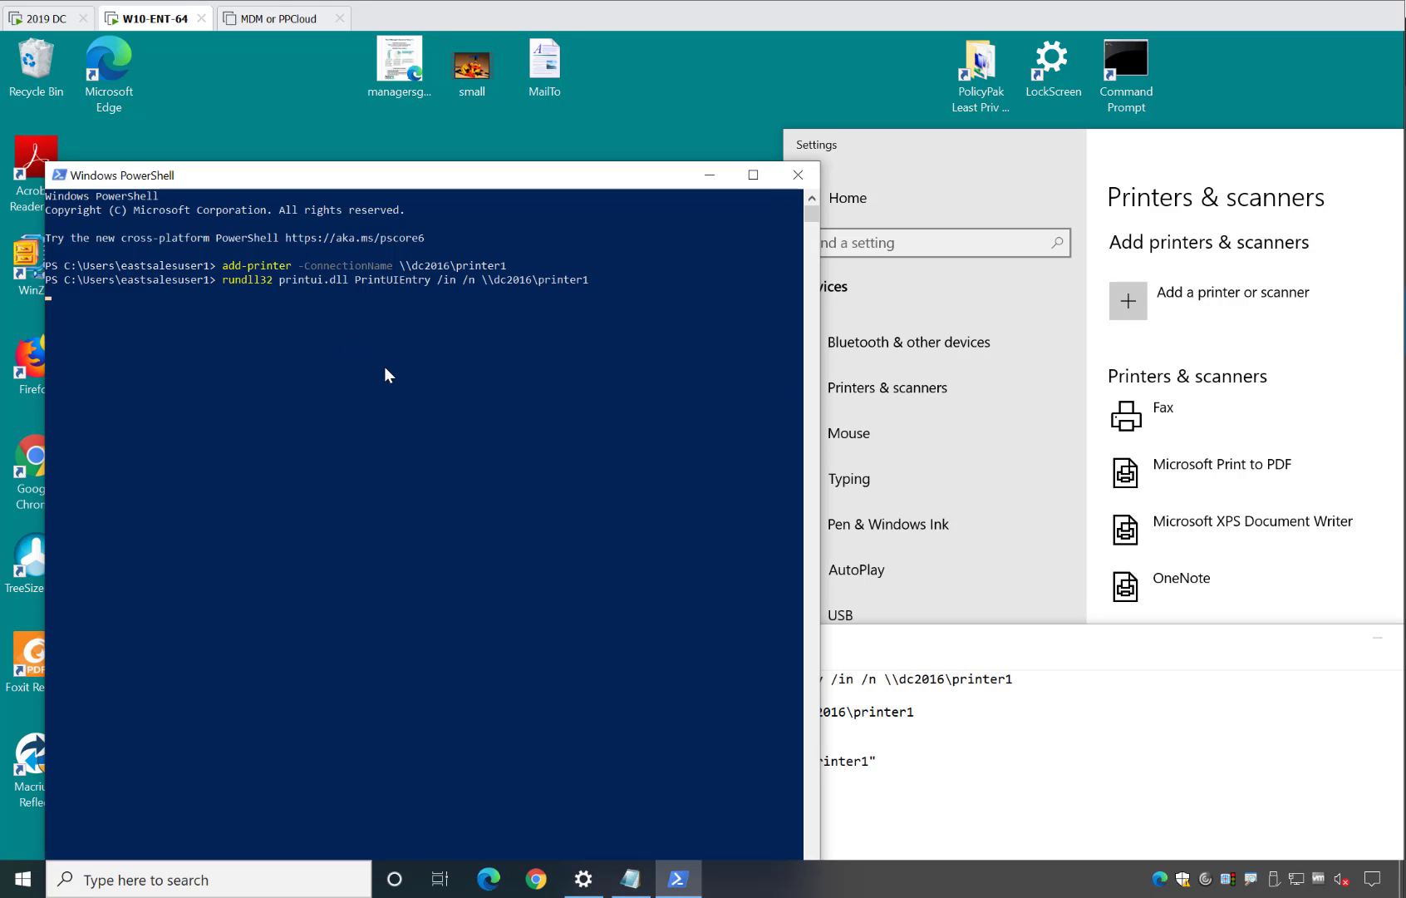
key("Return")
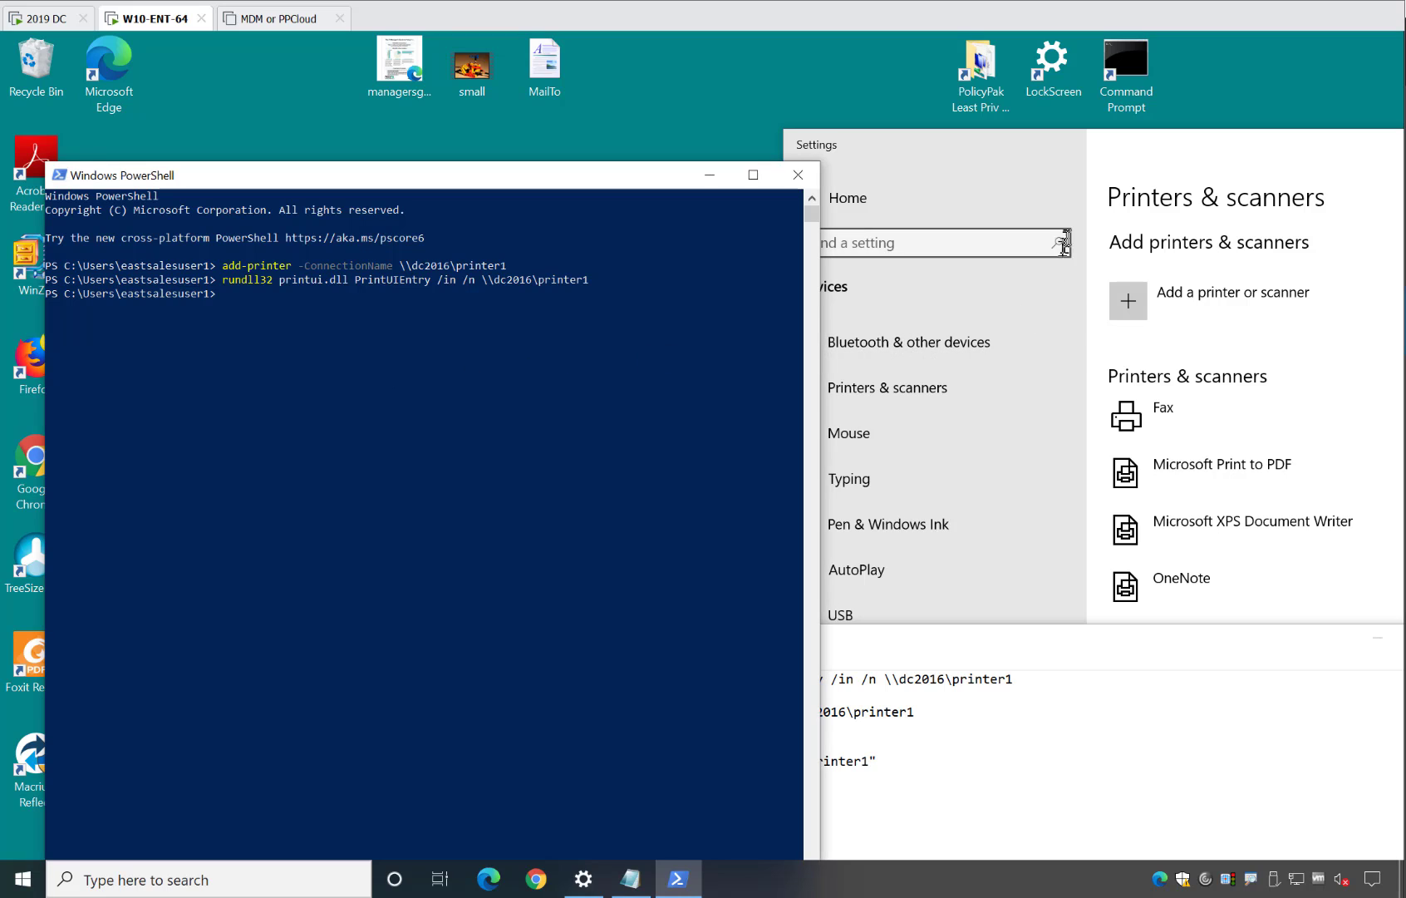
left_click(1089, 196)
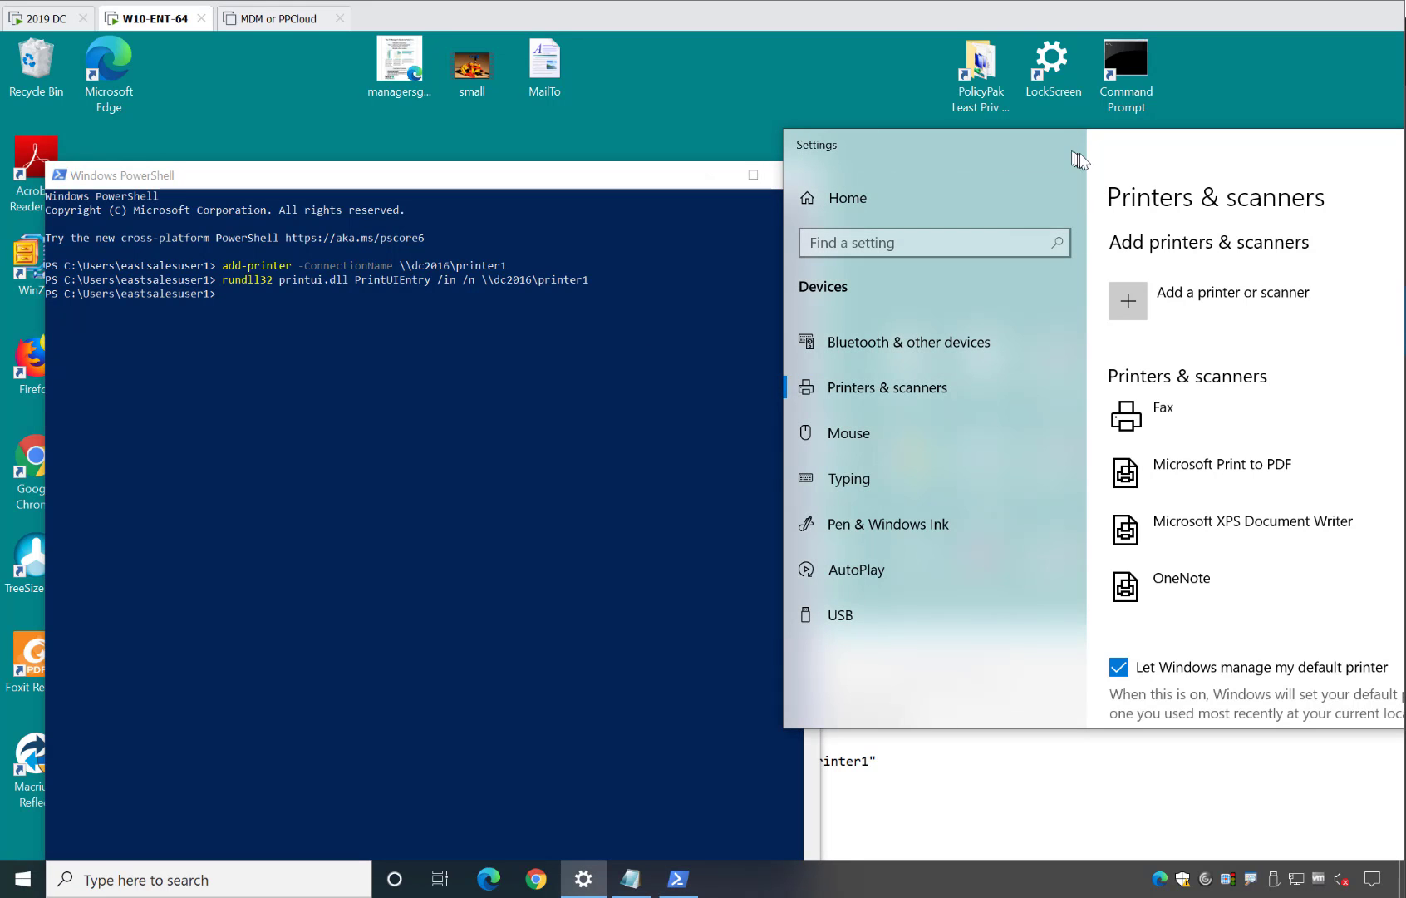
left_click_drag(1079, 160, 985, 182)
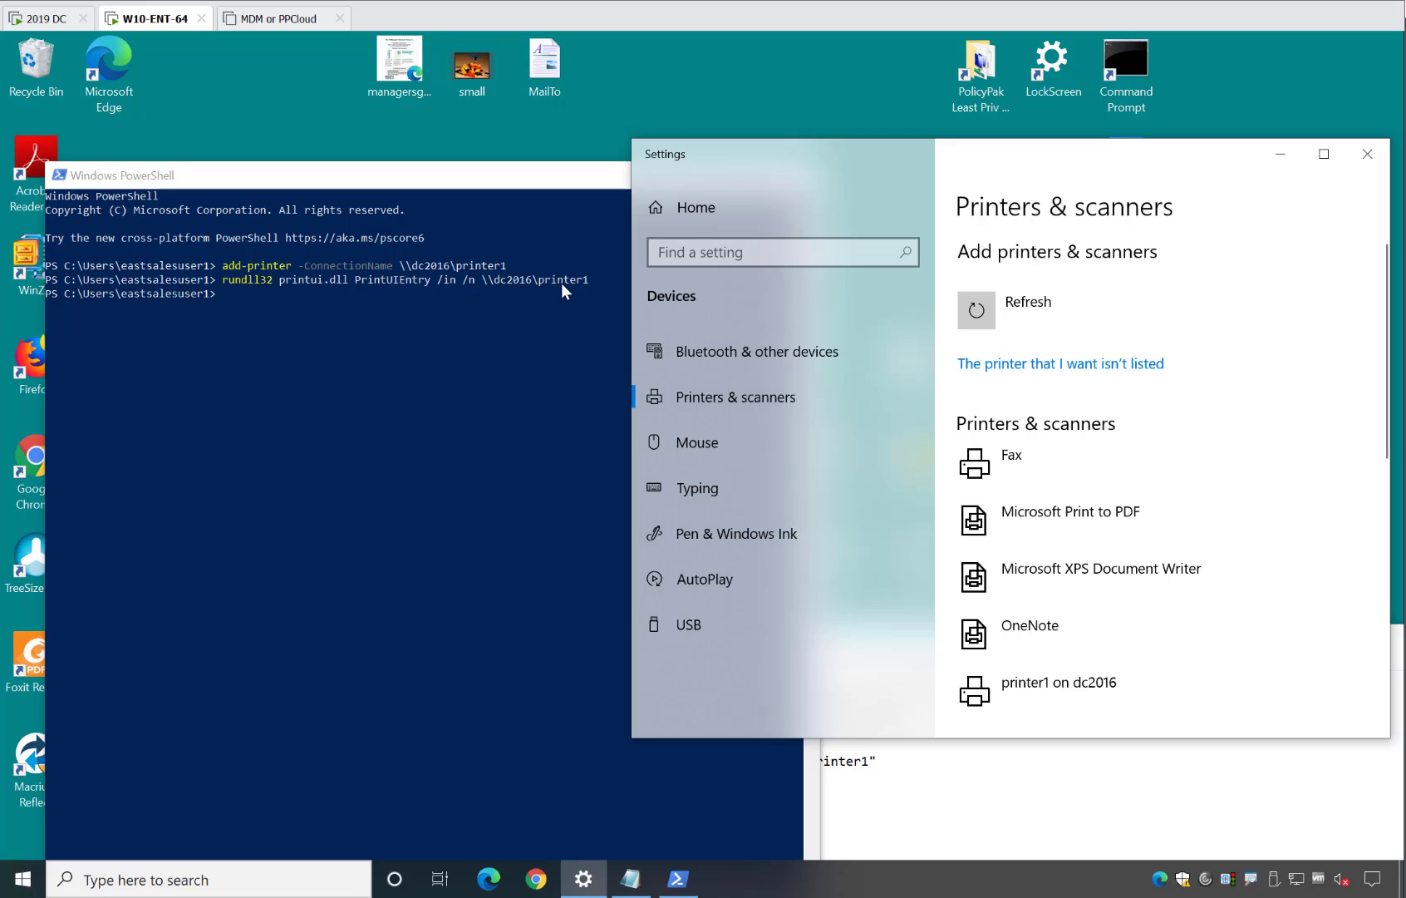
Copy remove-printer -name "\\dc2016\printer1" from Notepad, run it in PowerShell and check the printers list in Settings.
left_click(989, 781)
double_click(993, 776)
left_click(968, 763)
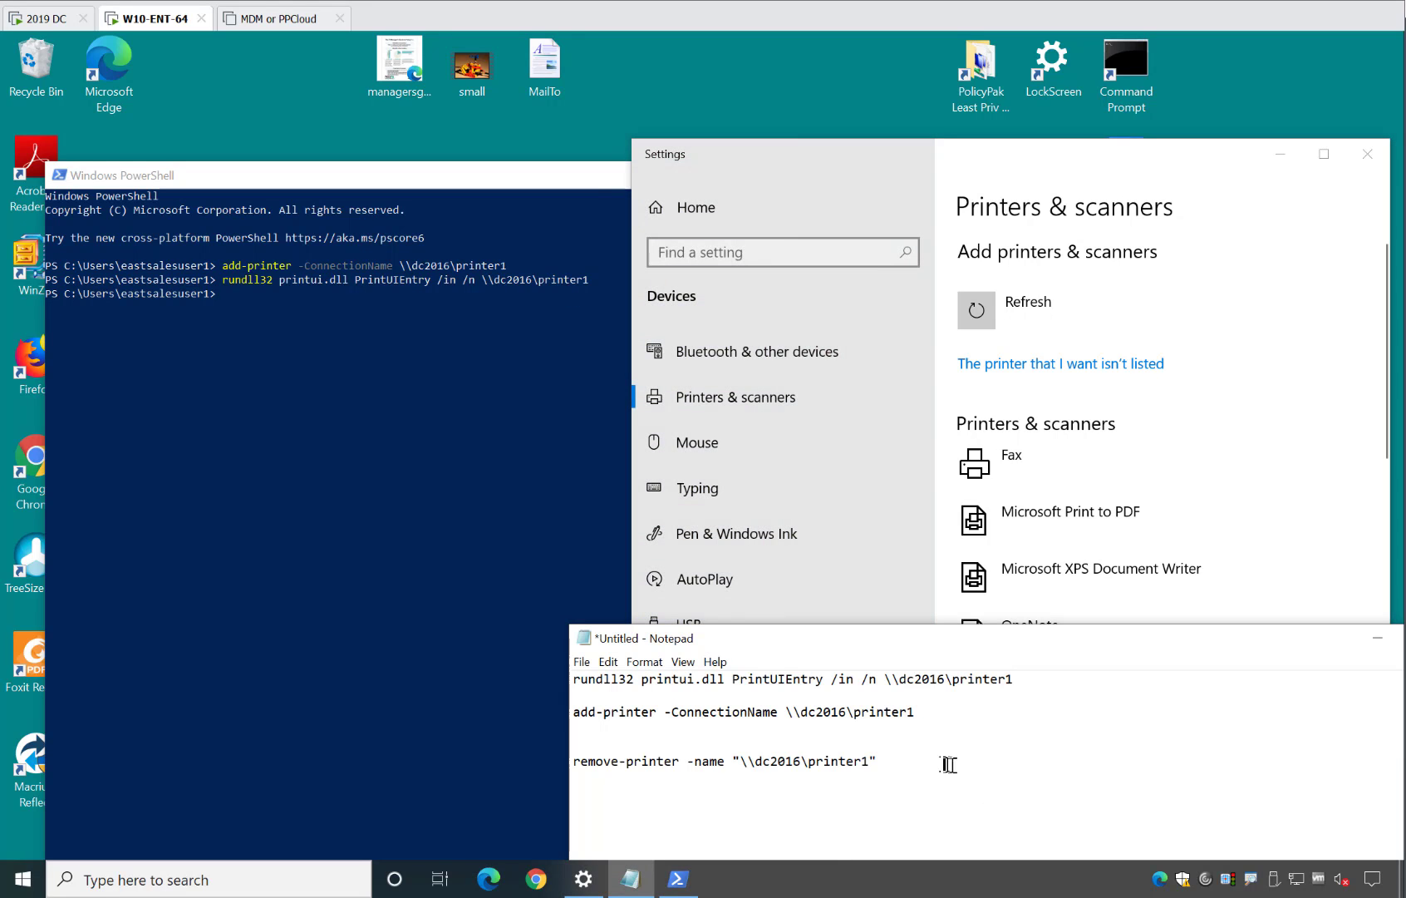
left_click_drag(882, 759, 572, 760)
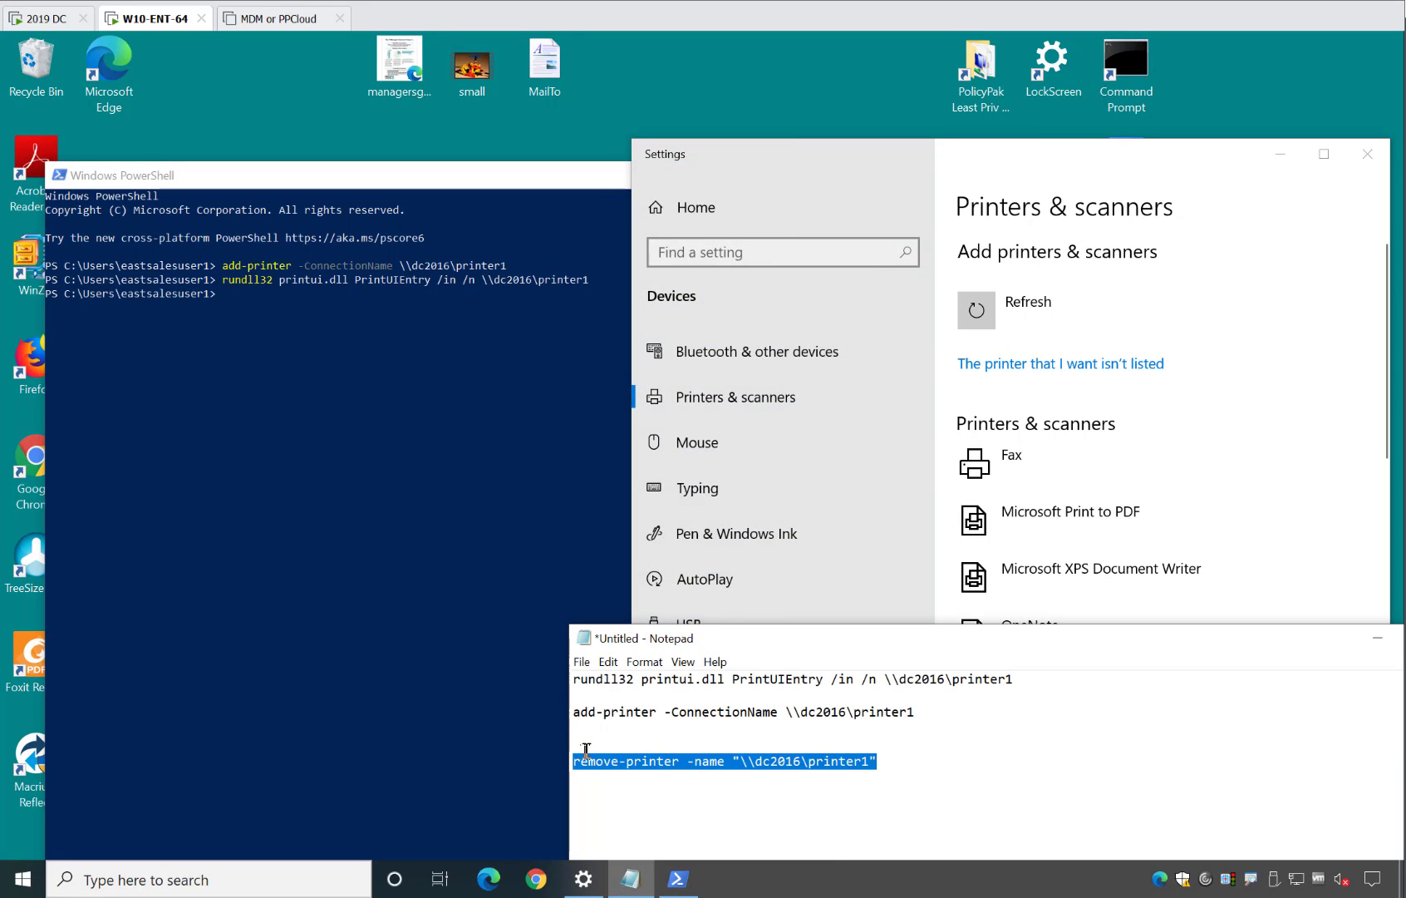
key("ctrl+c")
left_click(403, 402)
right_click(403, 400)
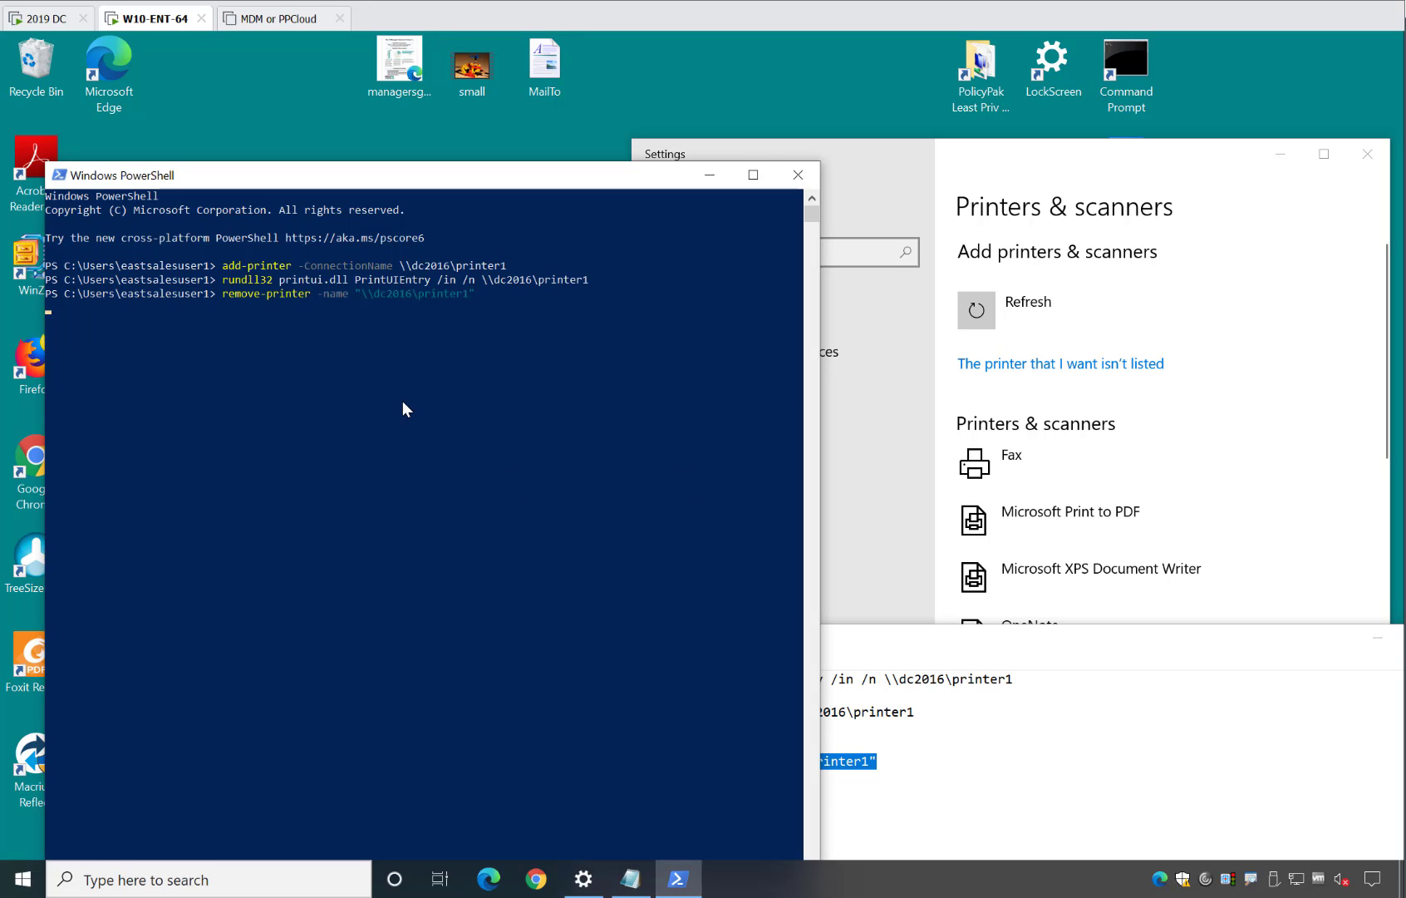
left_click(1021, 169)
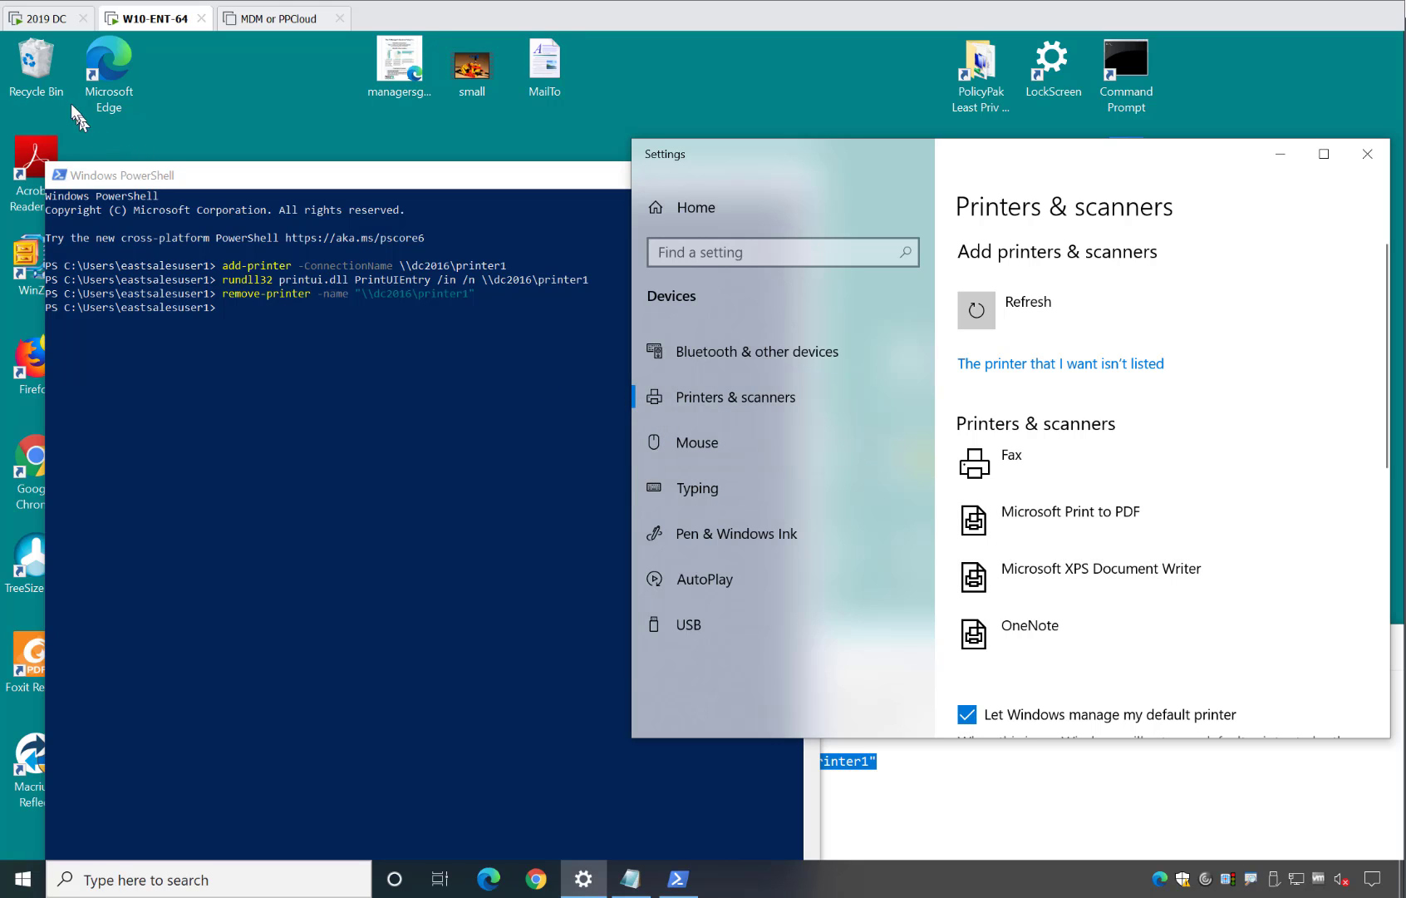
Switch to the 2019 DC machine and bring up the Group Policy Management console.
left_click(38, 21)
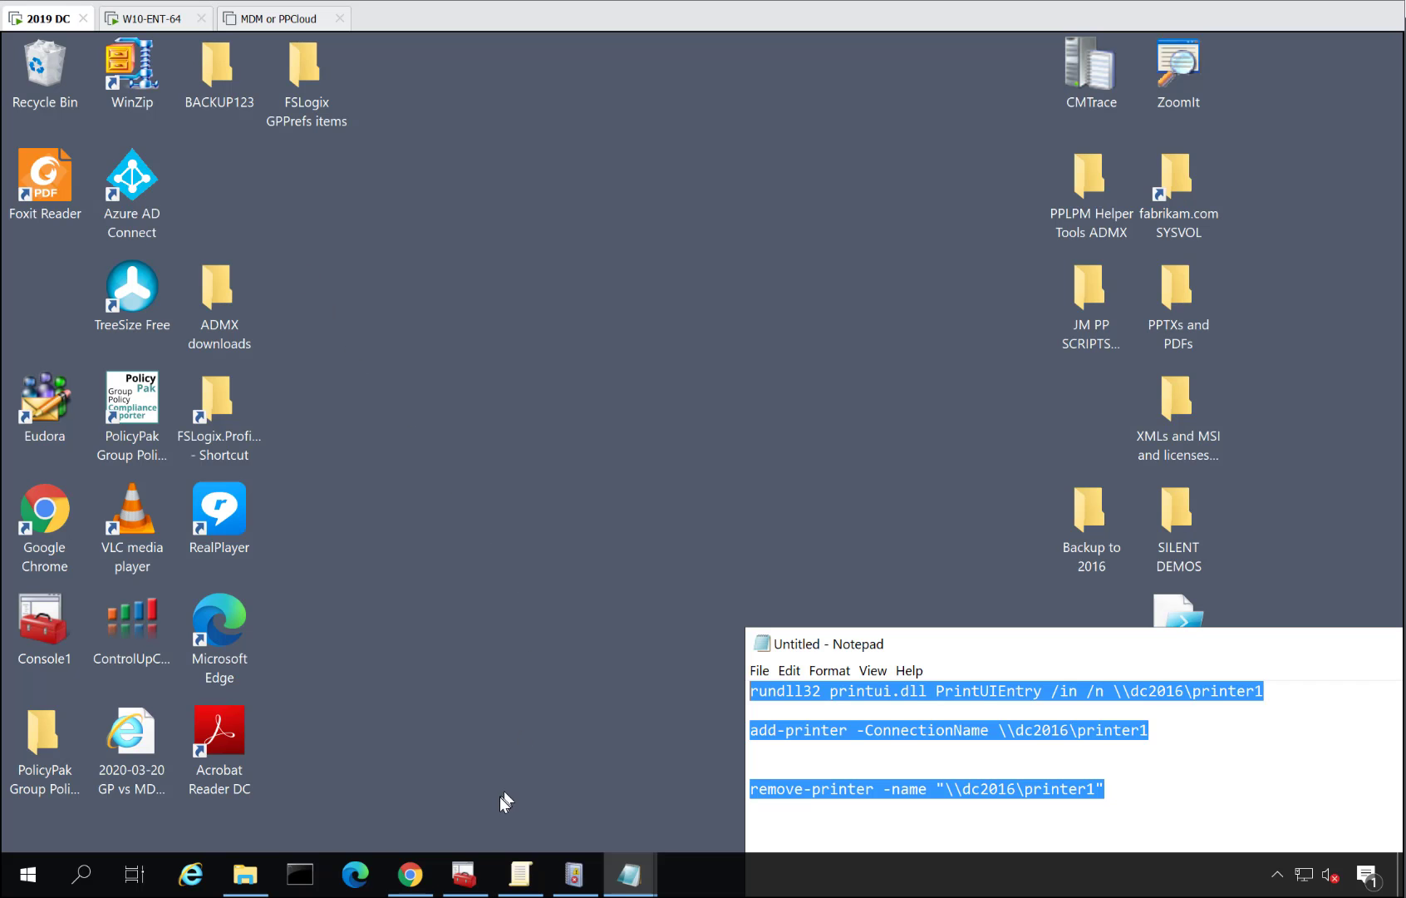
left_click(912, 777)
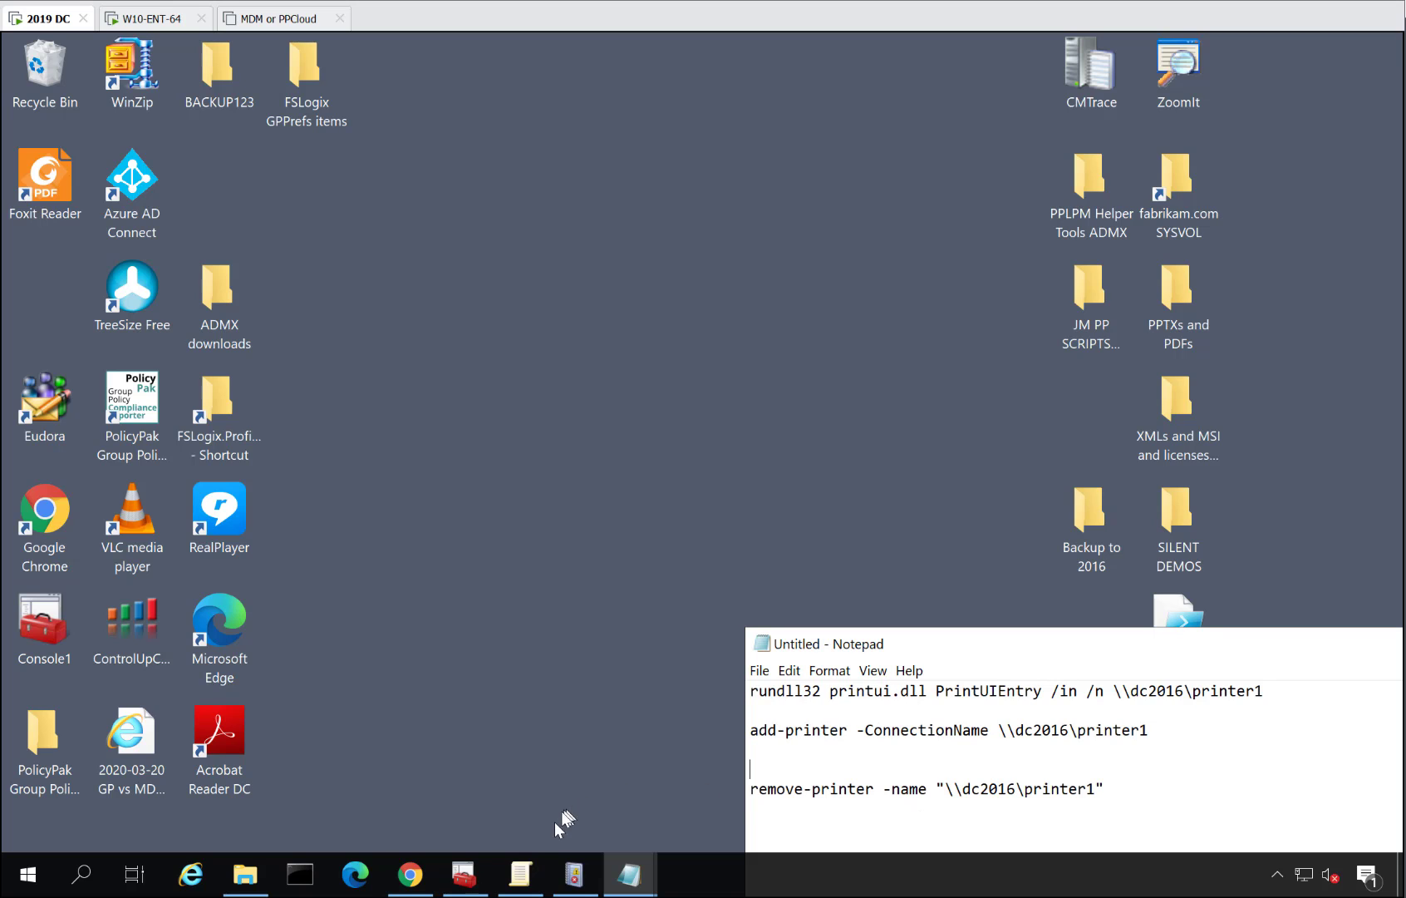
left_click(463, 875)
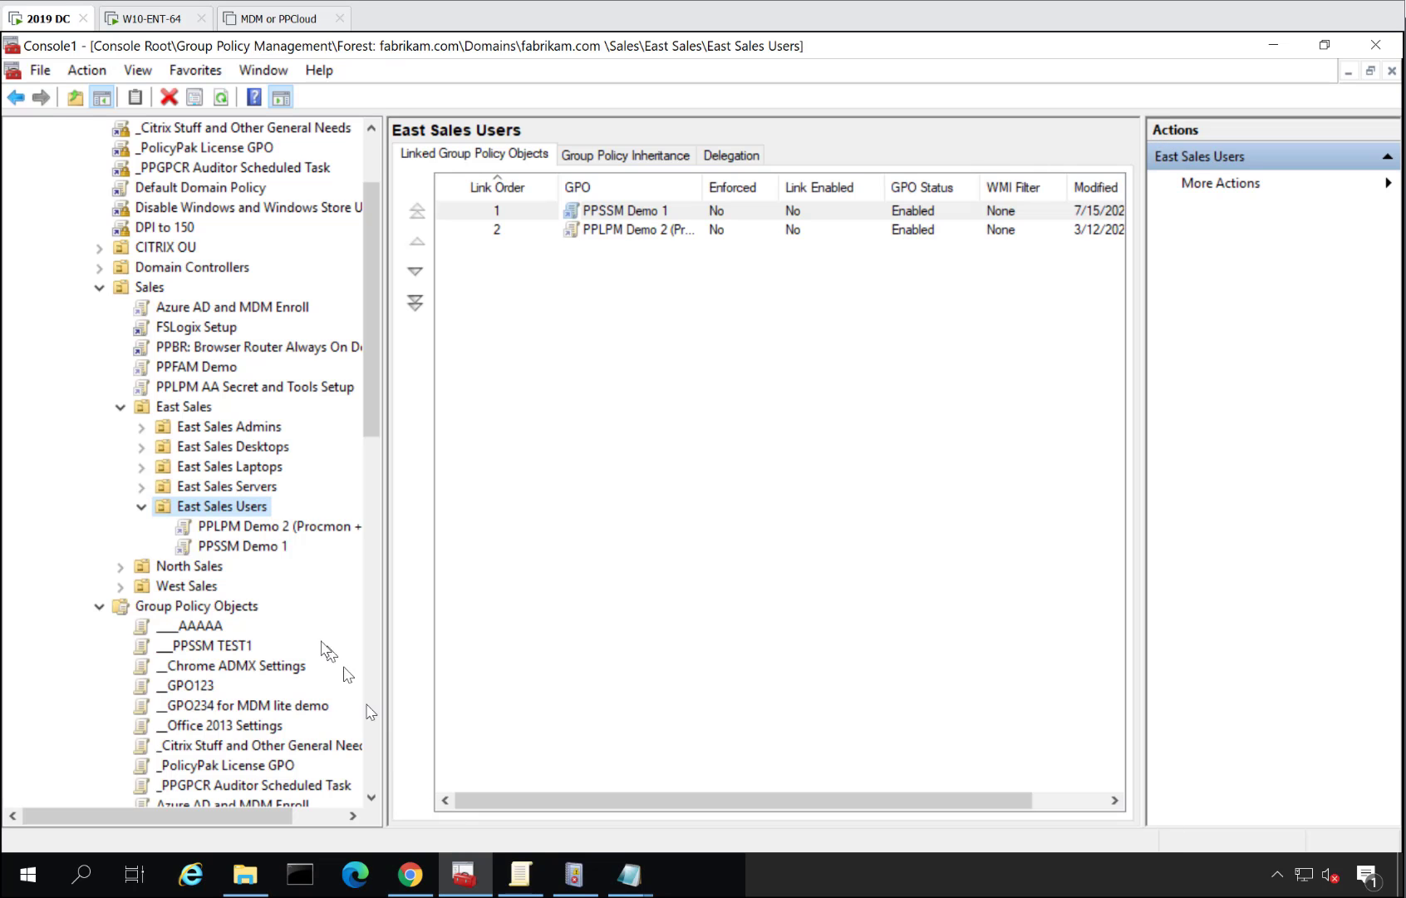
Create a GPO named "When we run Acrobat then Map our Special Printer" linked to the East Sales Users OU.
right_click(236, 511)
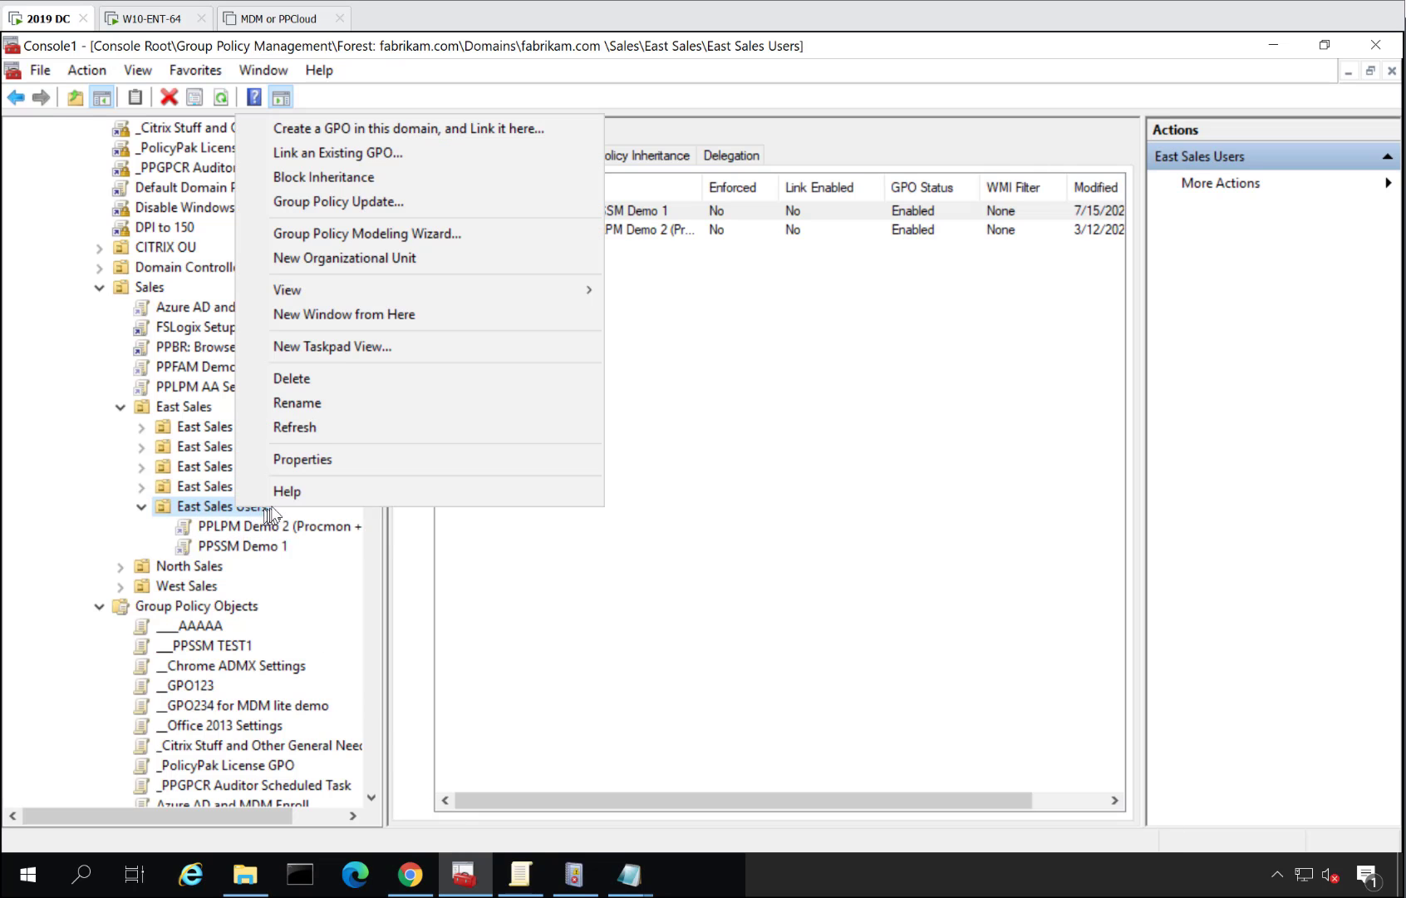
left_click(419, 131)
type("When")
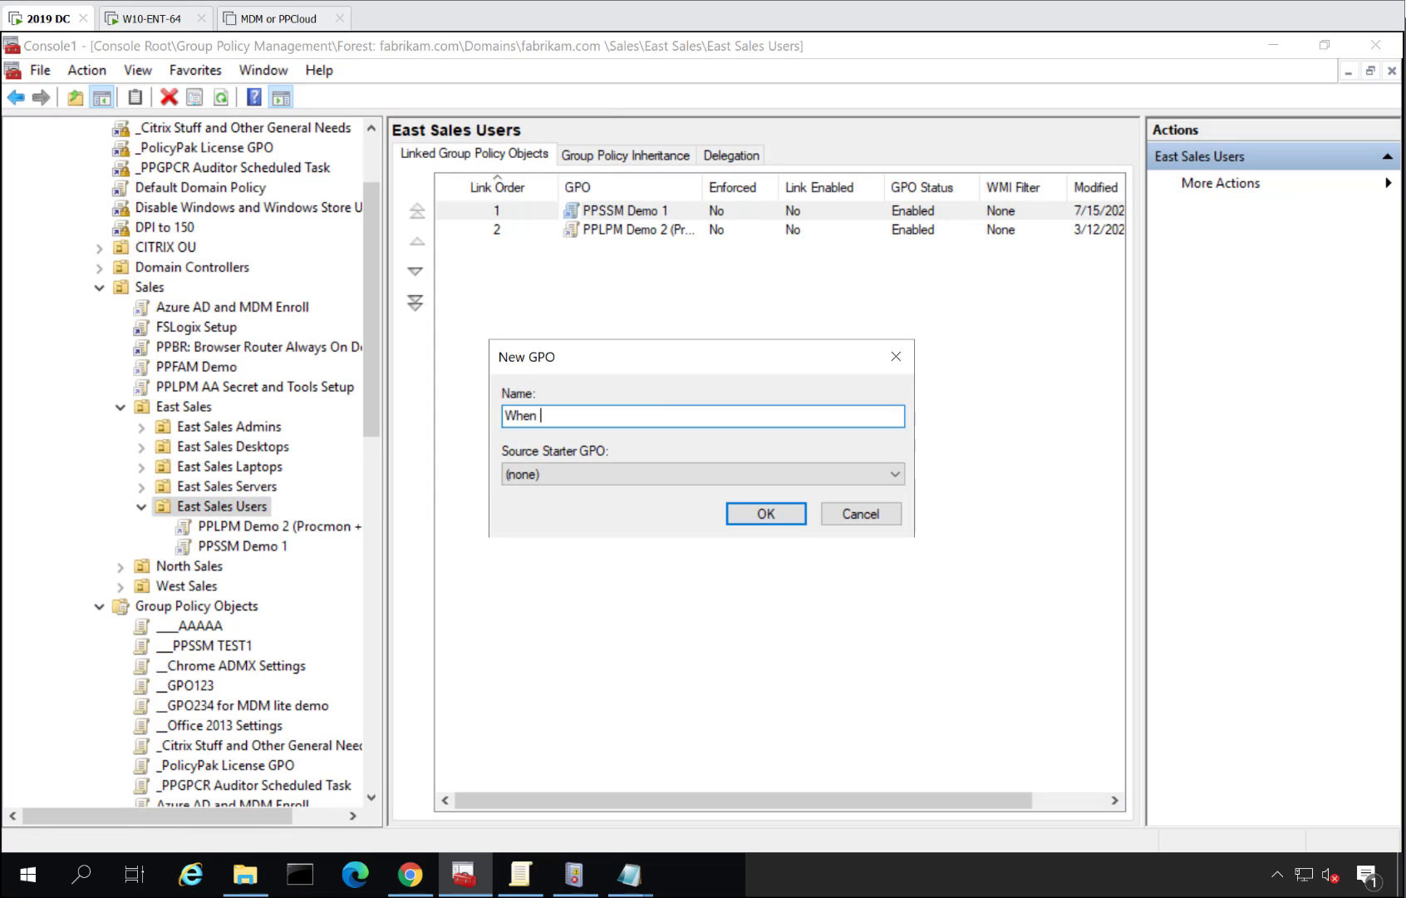
type(" we run Acrobat then Map our Special Print")
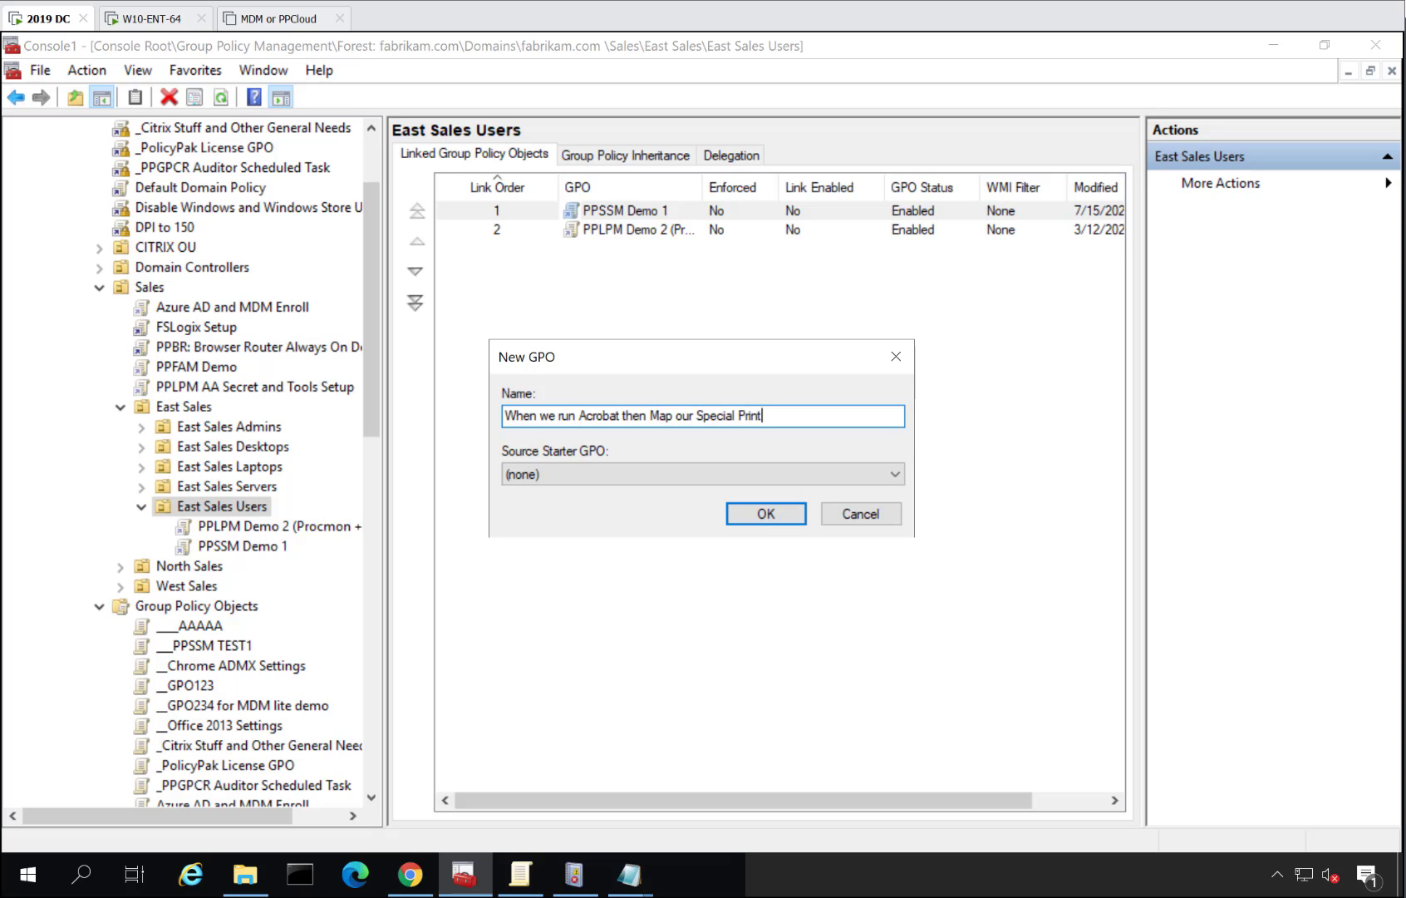
key("Return")
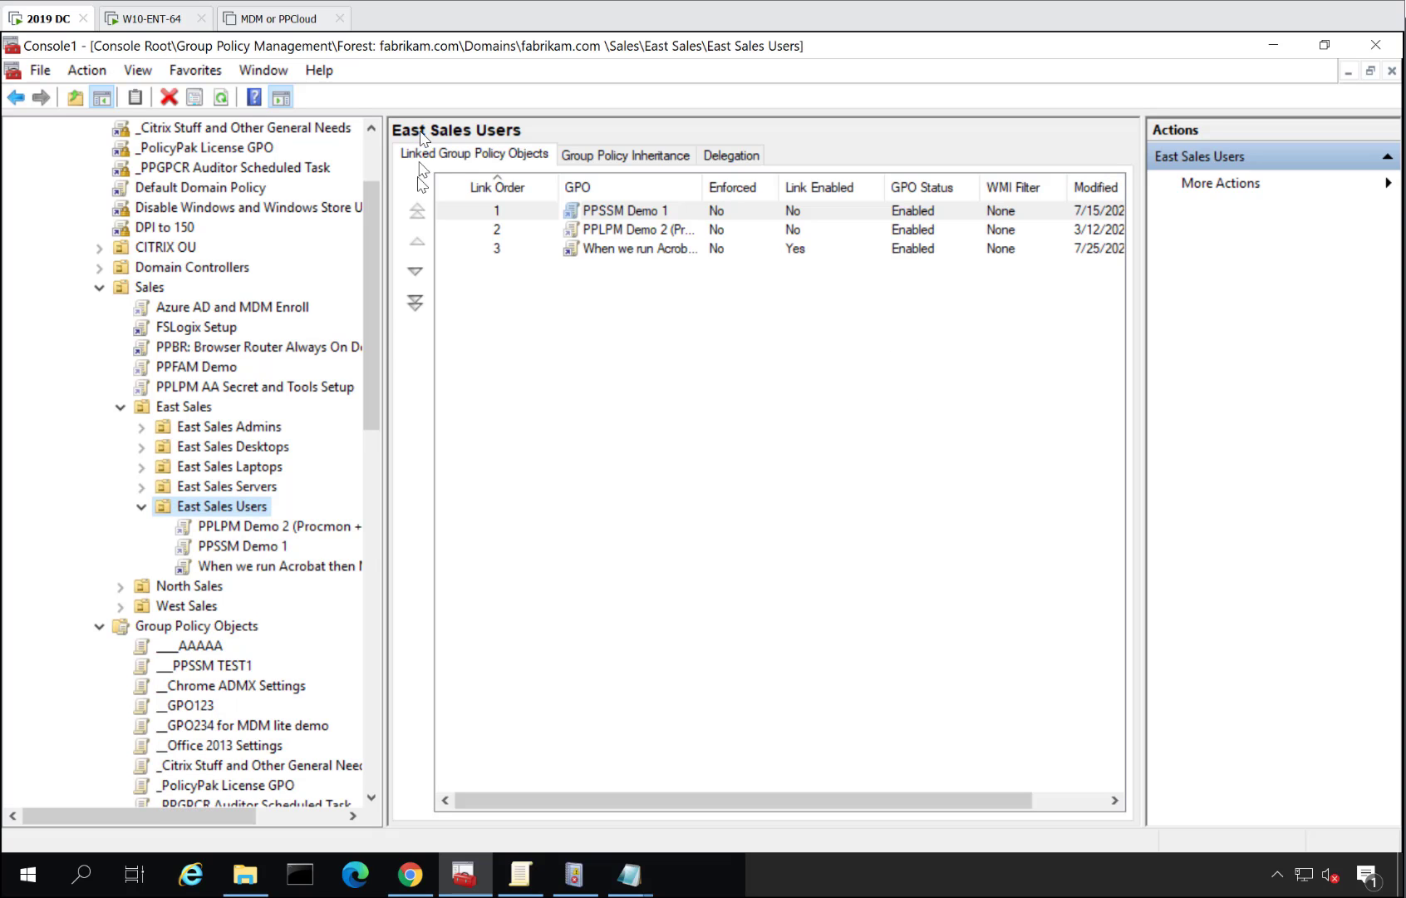
Open the new Acrobat printer GPO for editing in a maximized editor and go to PolicyPak Scripts Manager under User Configuration.
right_click(323, 567)
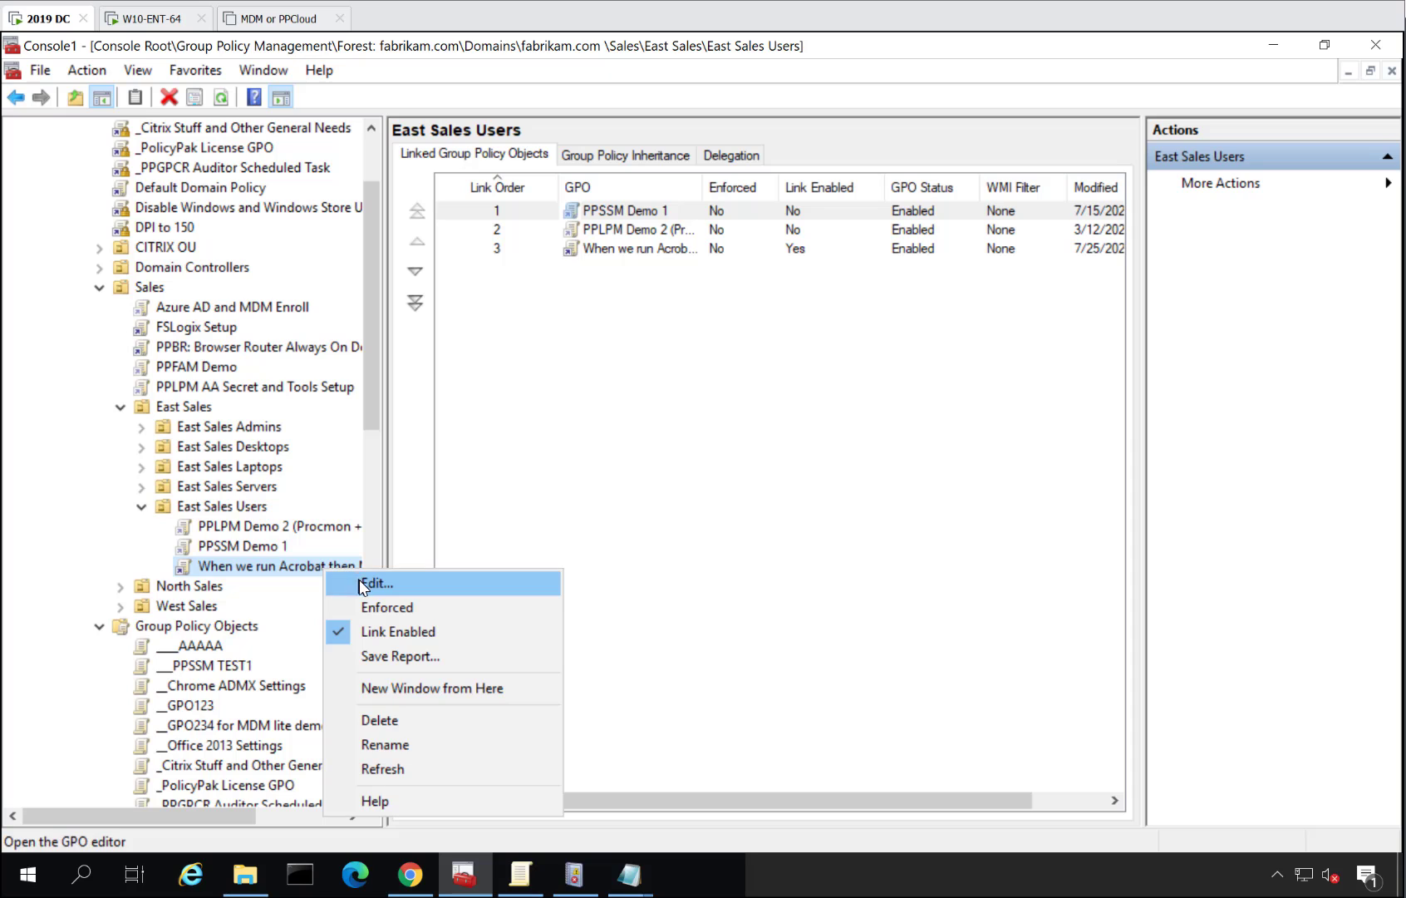
left_click(366, 582)
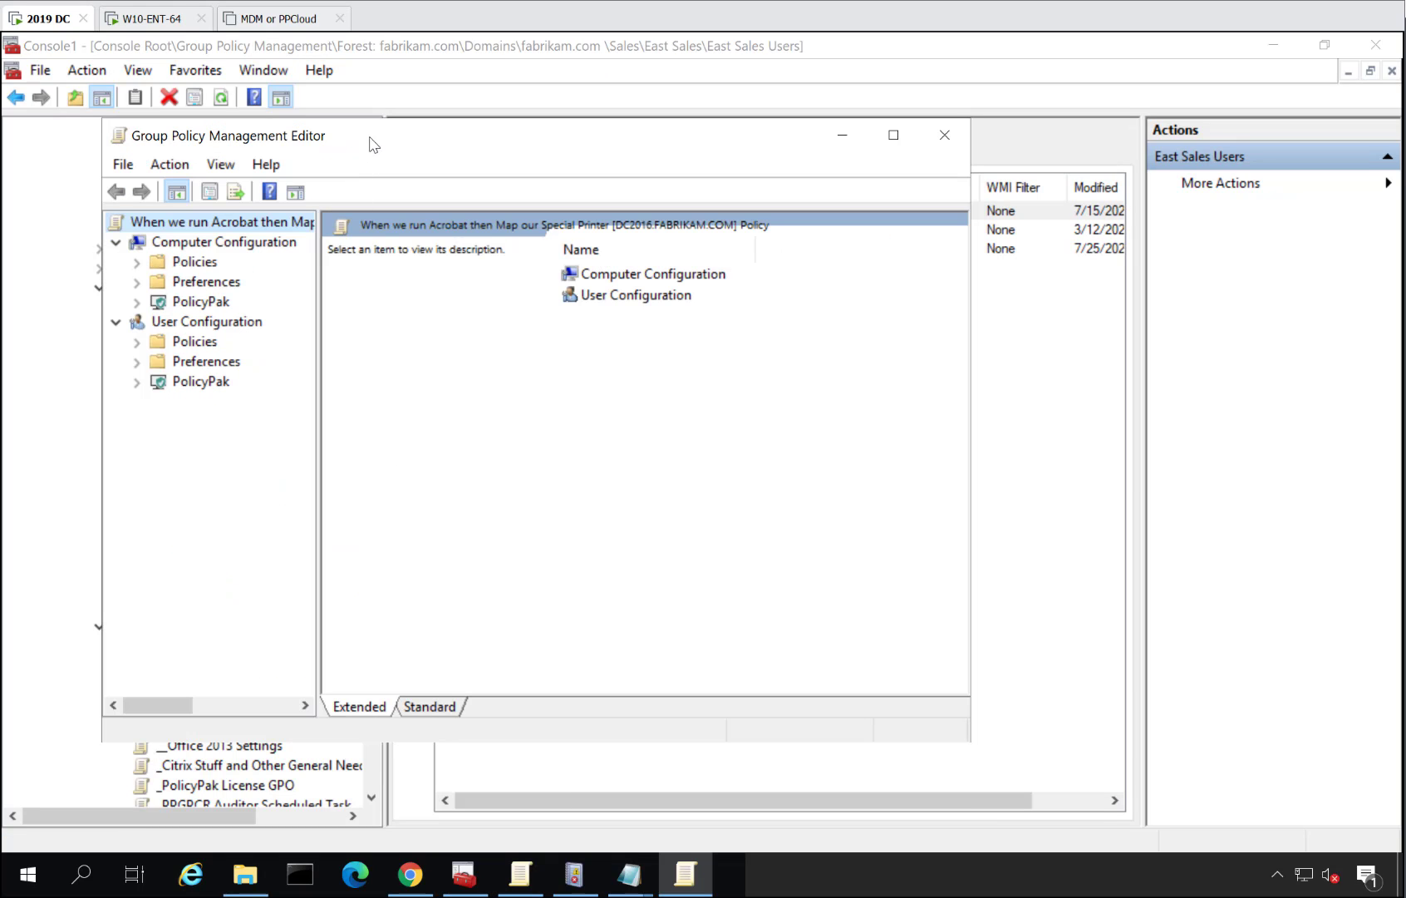
double_click(370, 141)
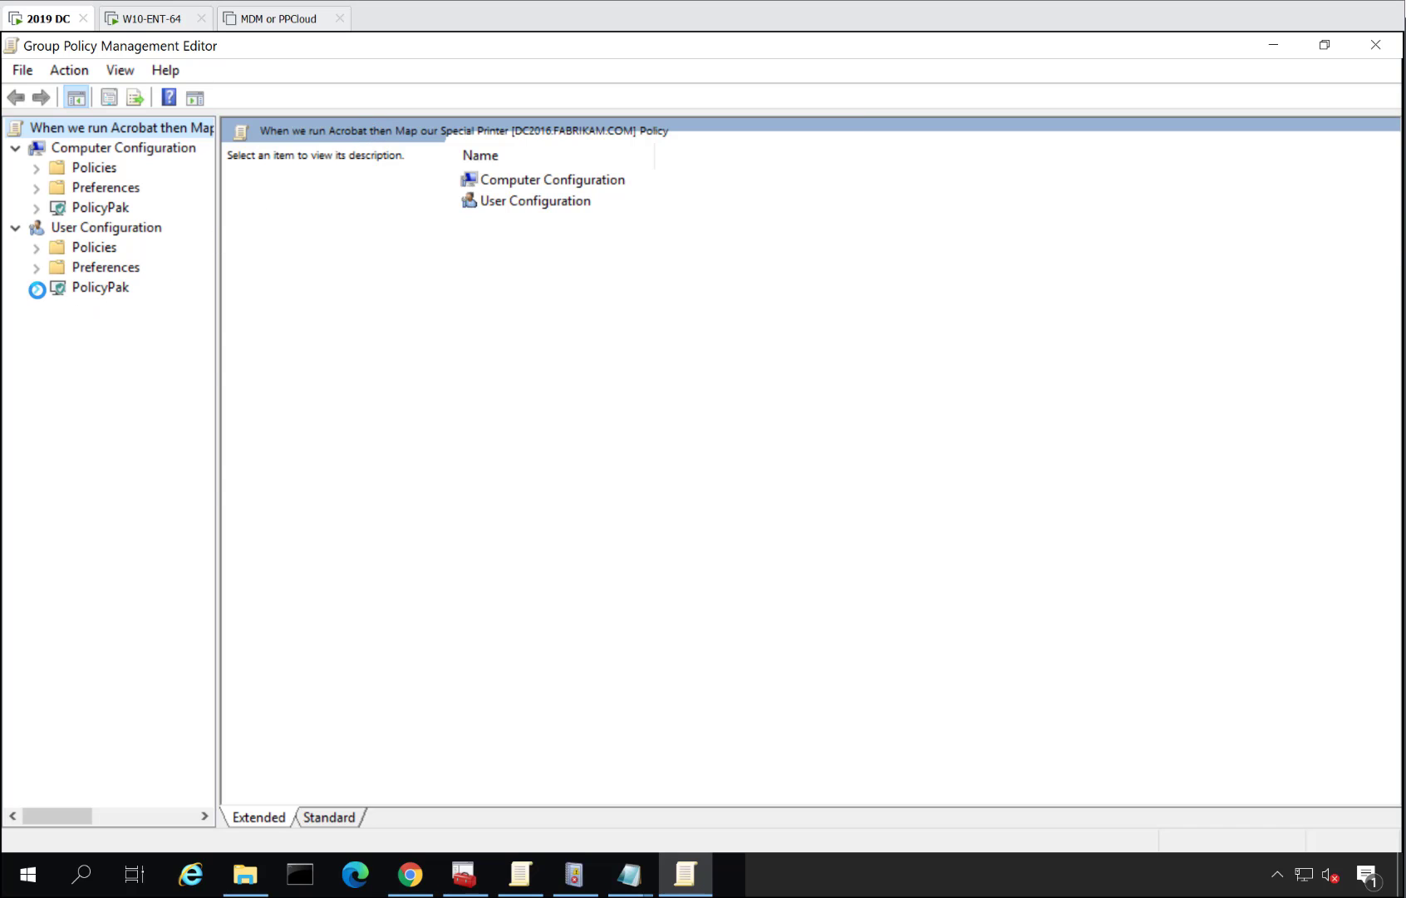
left_click(36, 289)
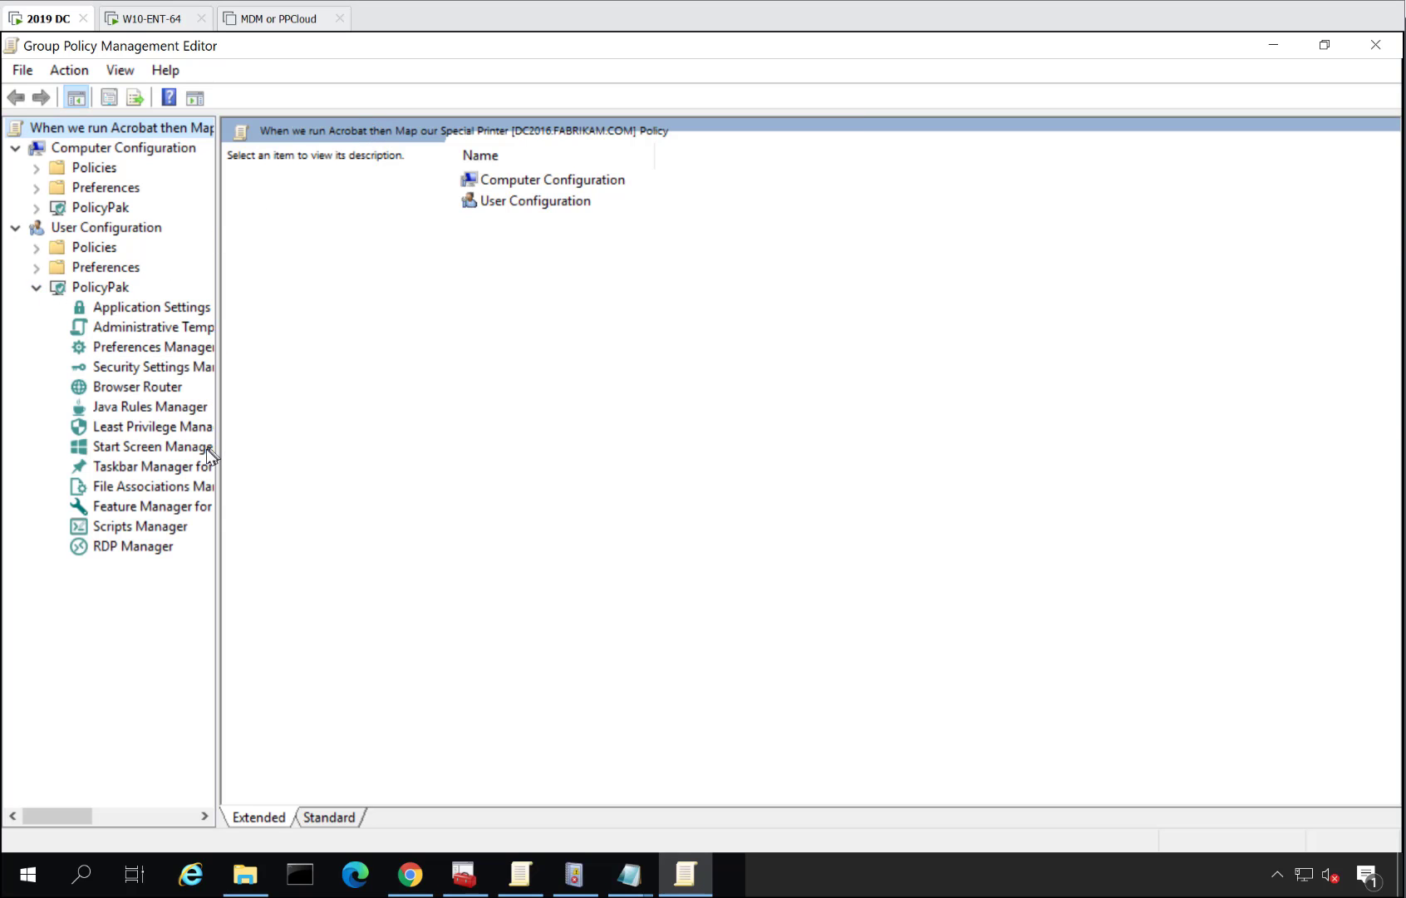
left_click(148, 526)
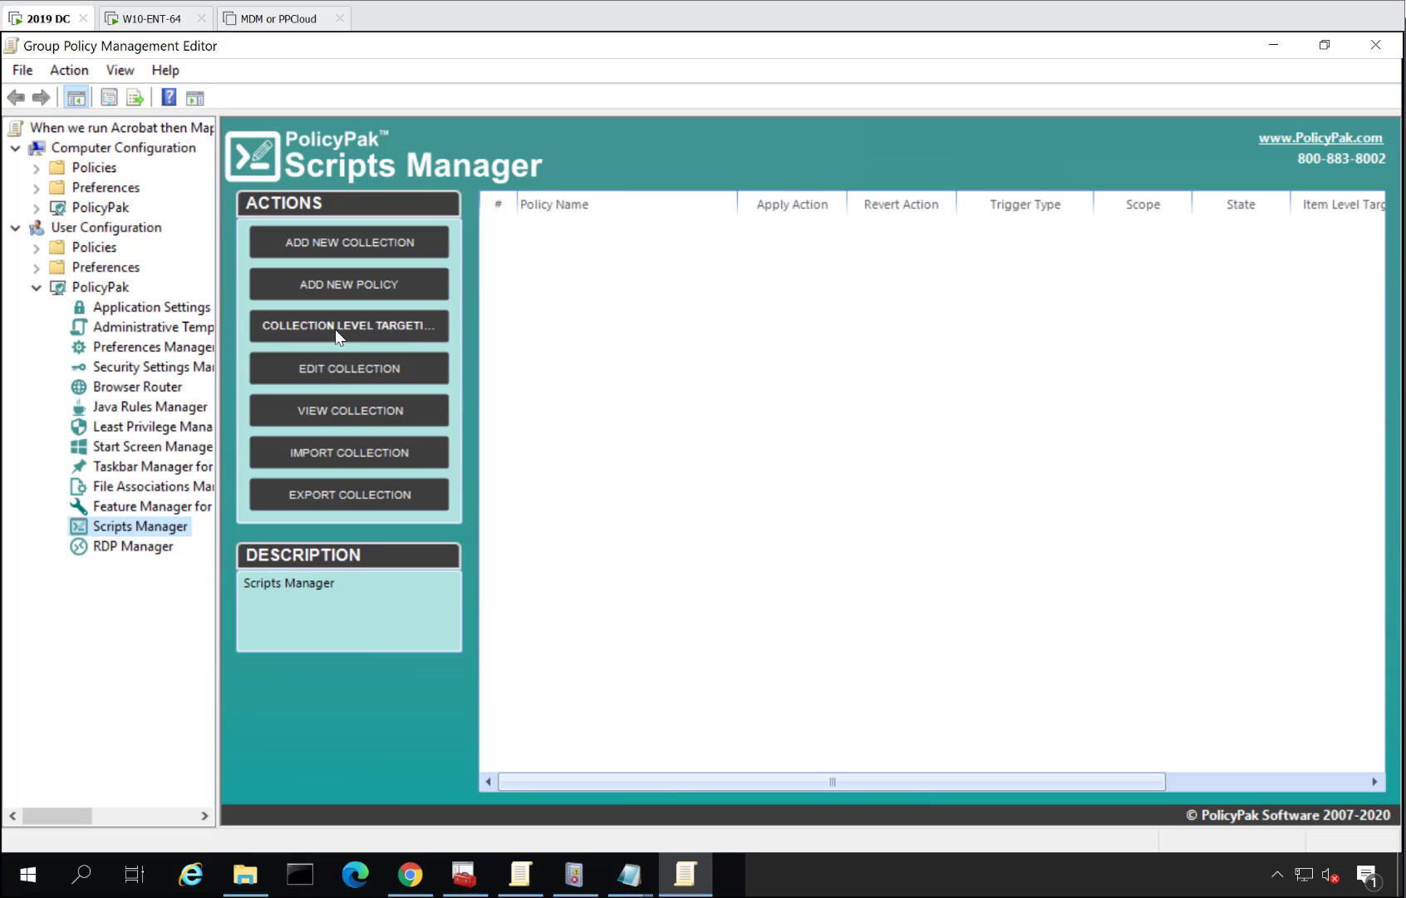
Start a new Scripts Manager policy and set its on-apply action to a Batch script.
right_click(524, 265)
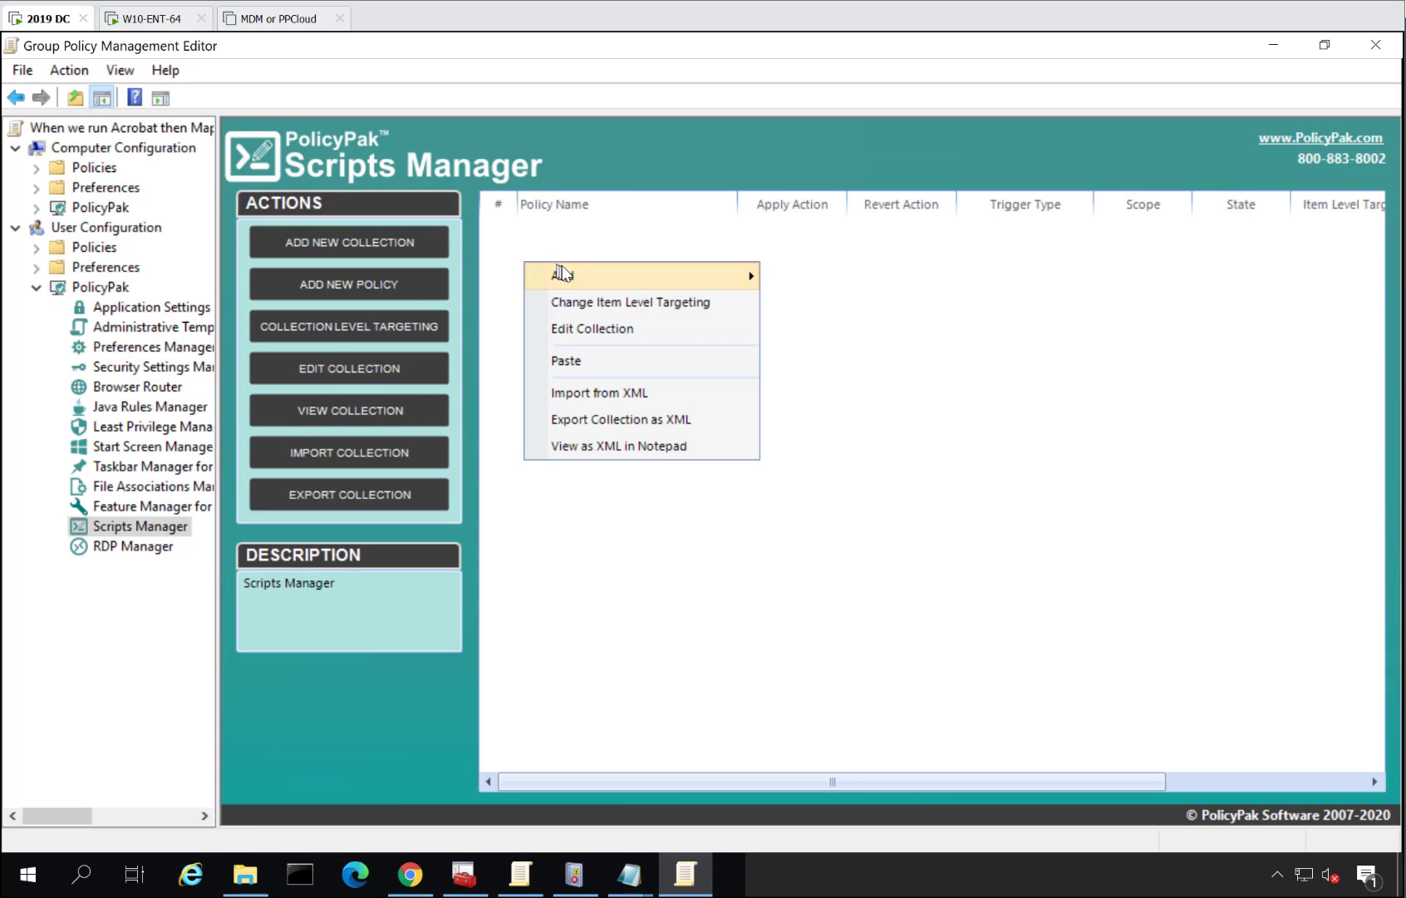
mouse_move(597, 277)
left_click(898, 317)
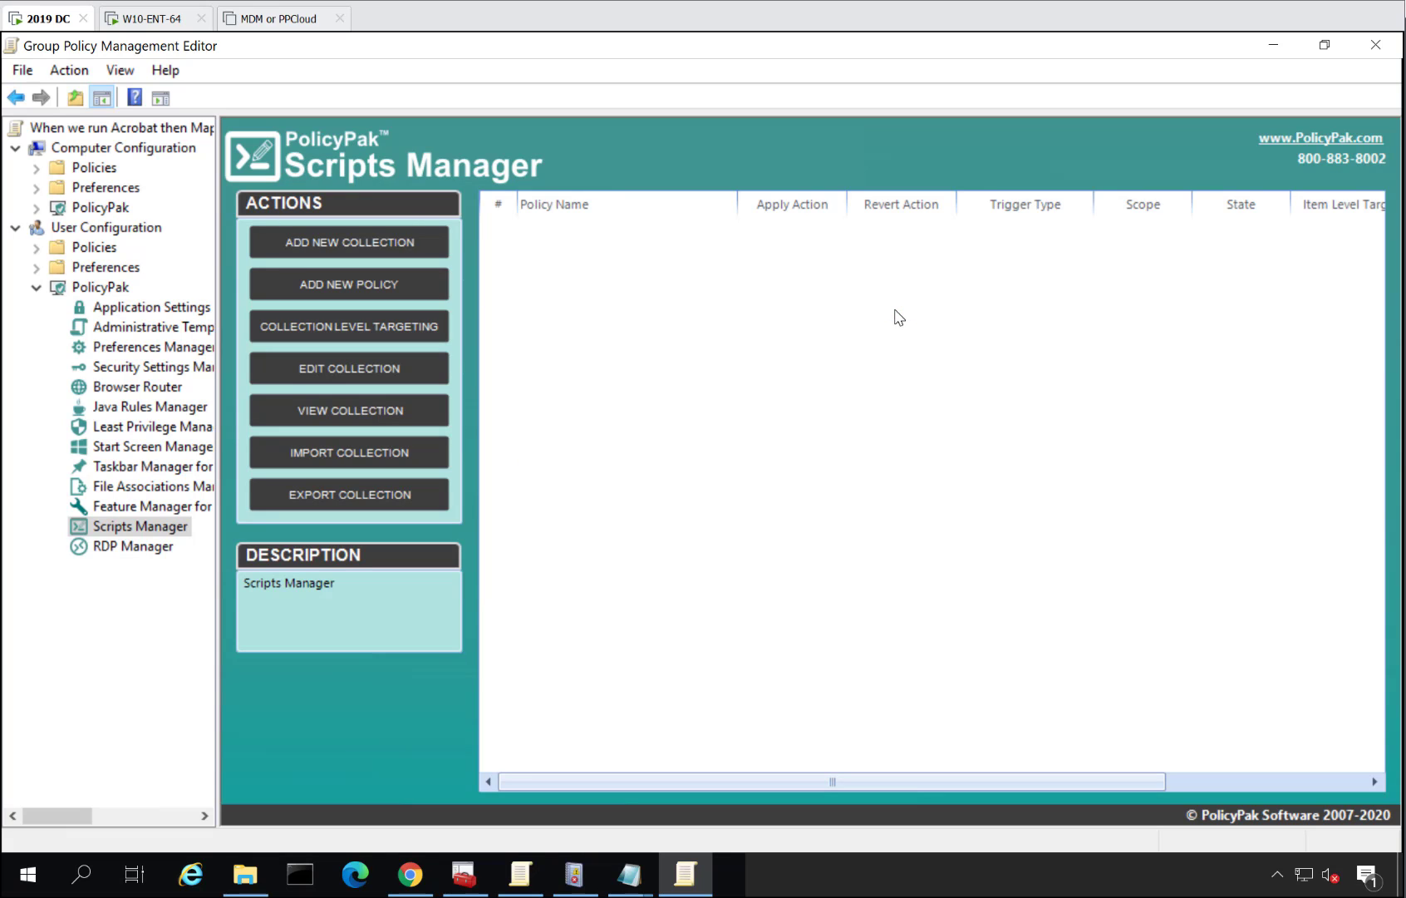
key("Return")
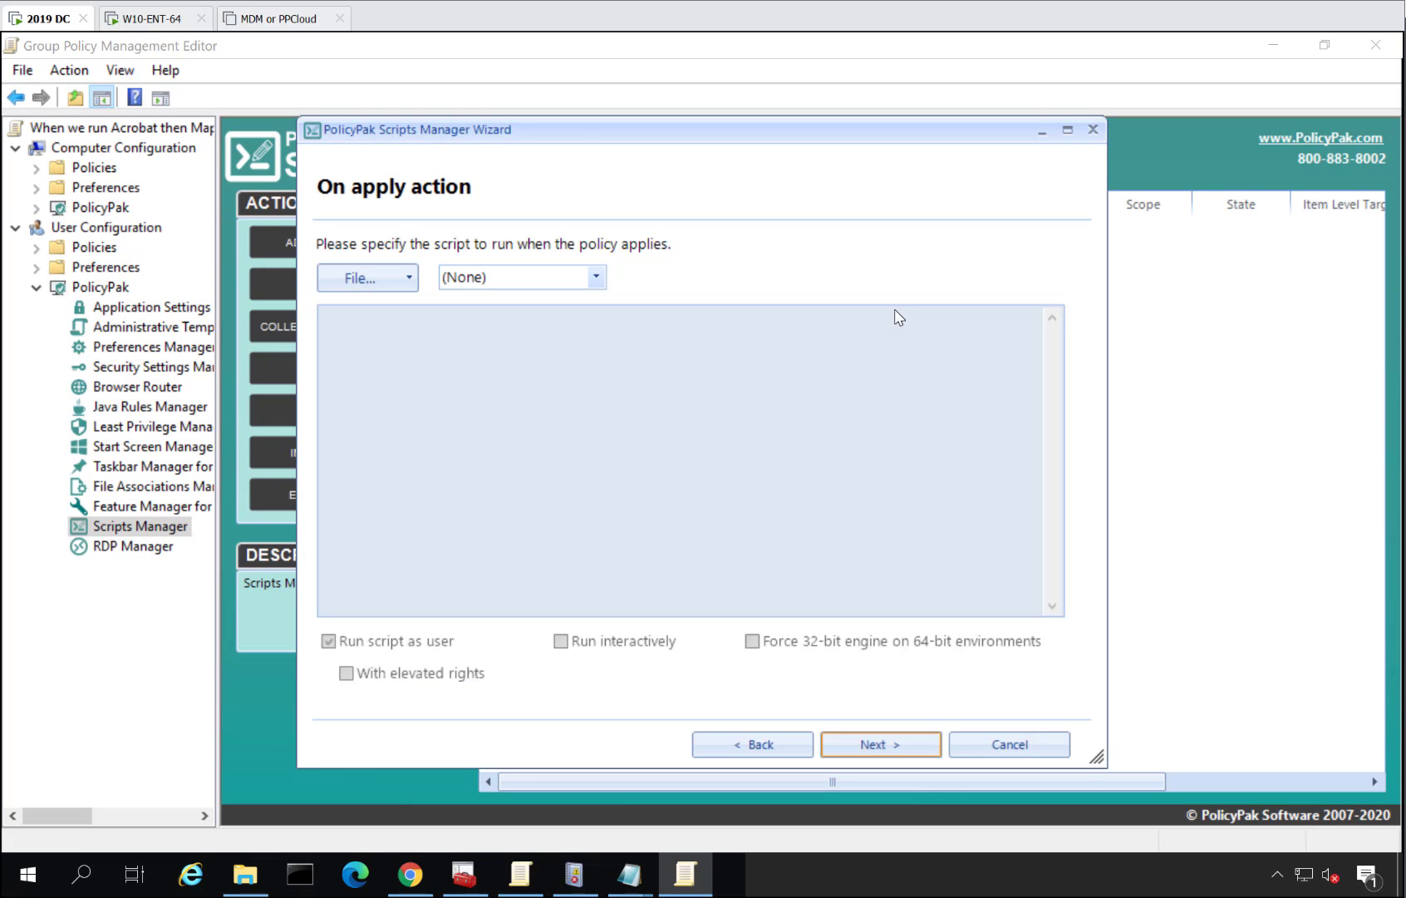
left_click(468, 282)
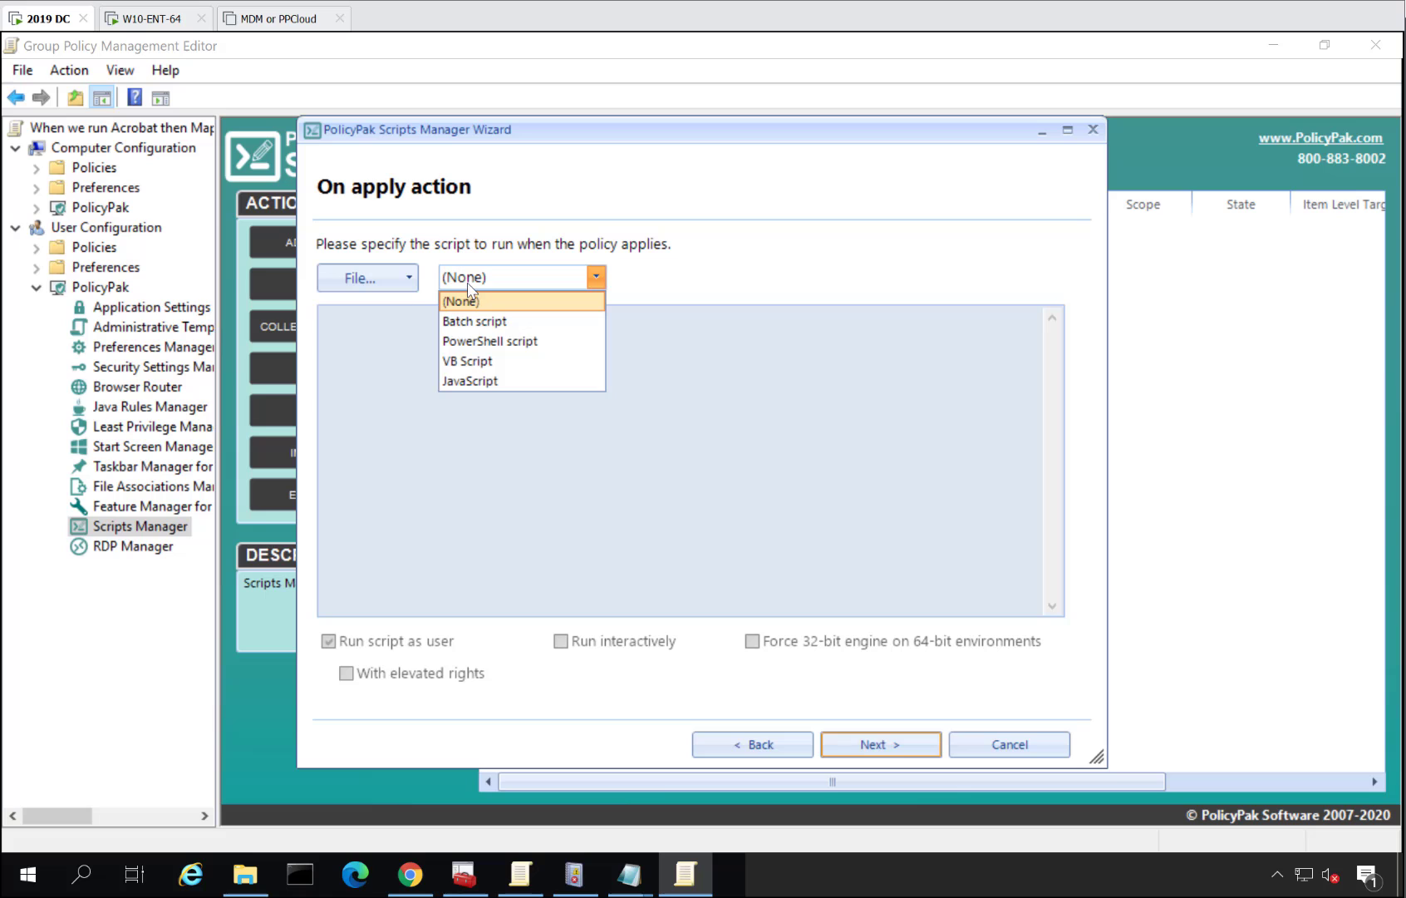
left_click(503, 329)
Copy rundll32 printui.dll PrintUIEntry /in /n \\dc2016\printer1 from Notepad and paste it in as the on-apply script.
key("alt+Tab")
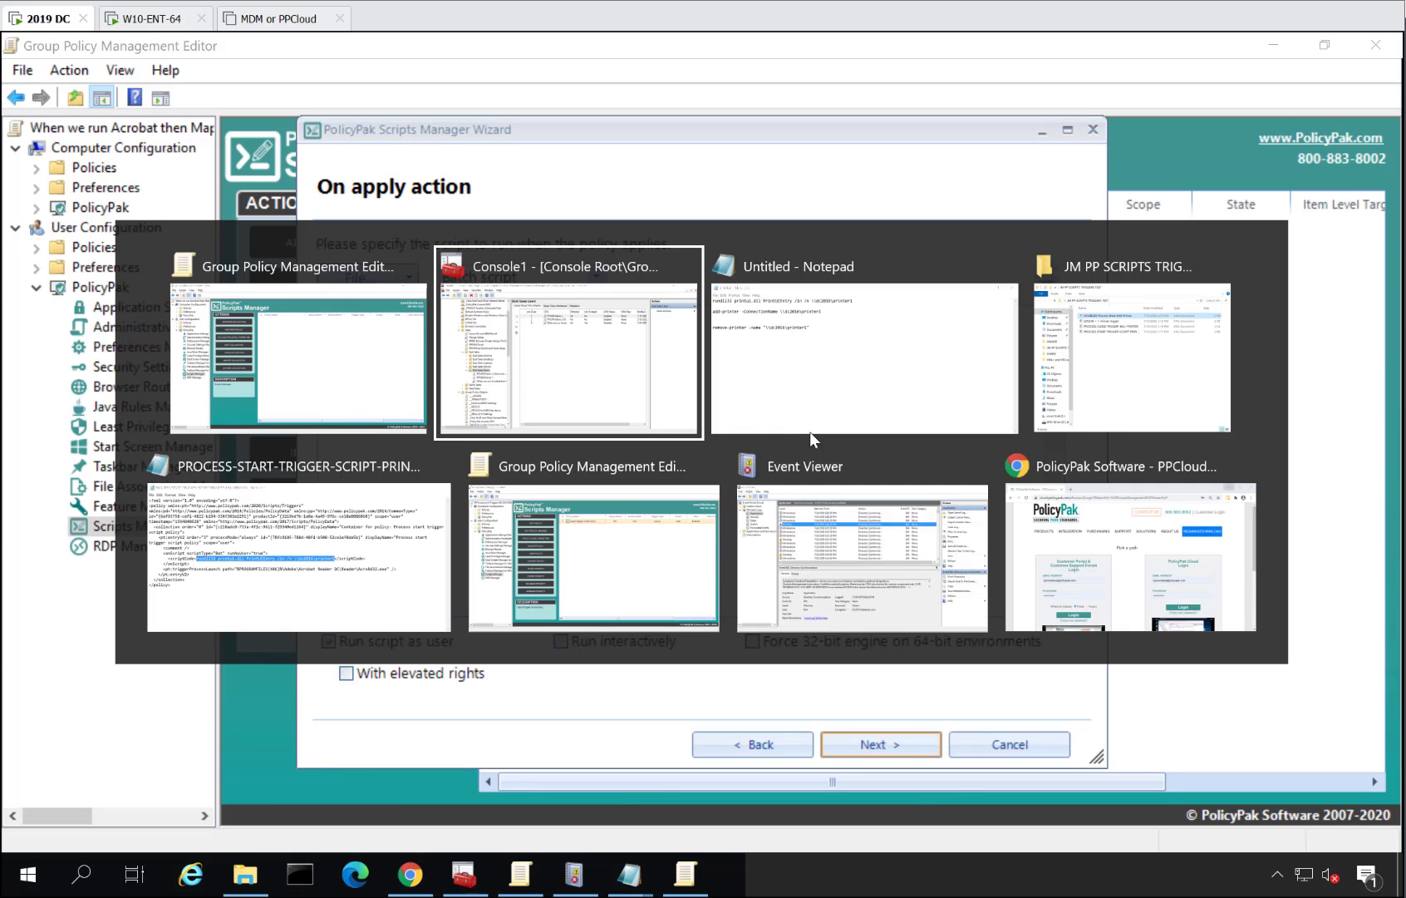
left_click(810, 432)
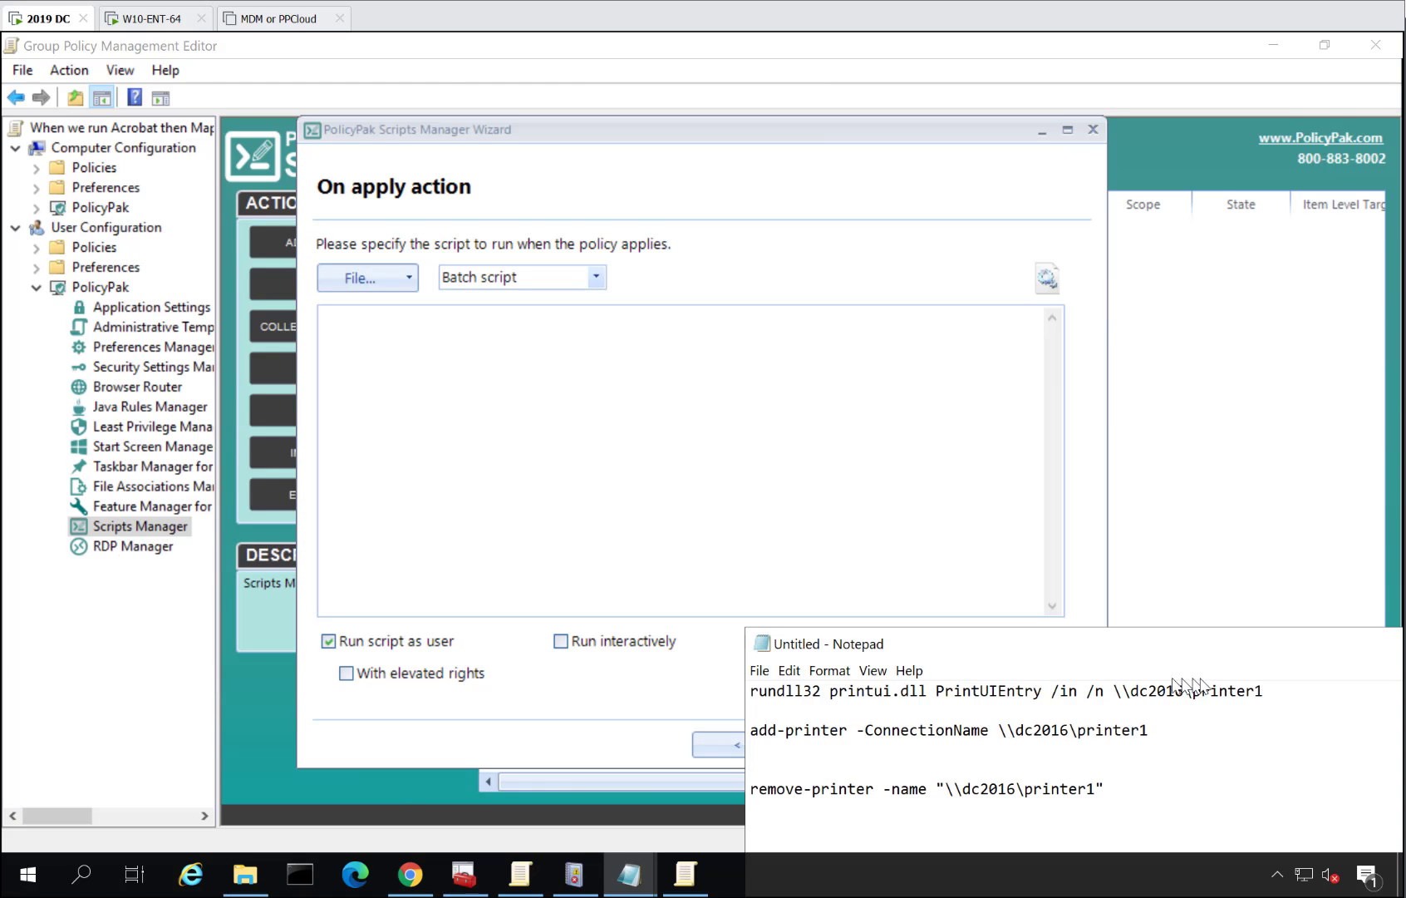
left_click_drag(1264, 690, 713, 673)
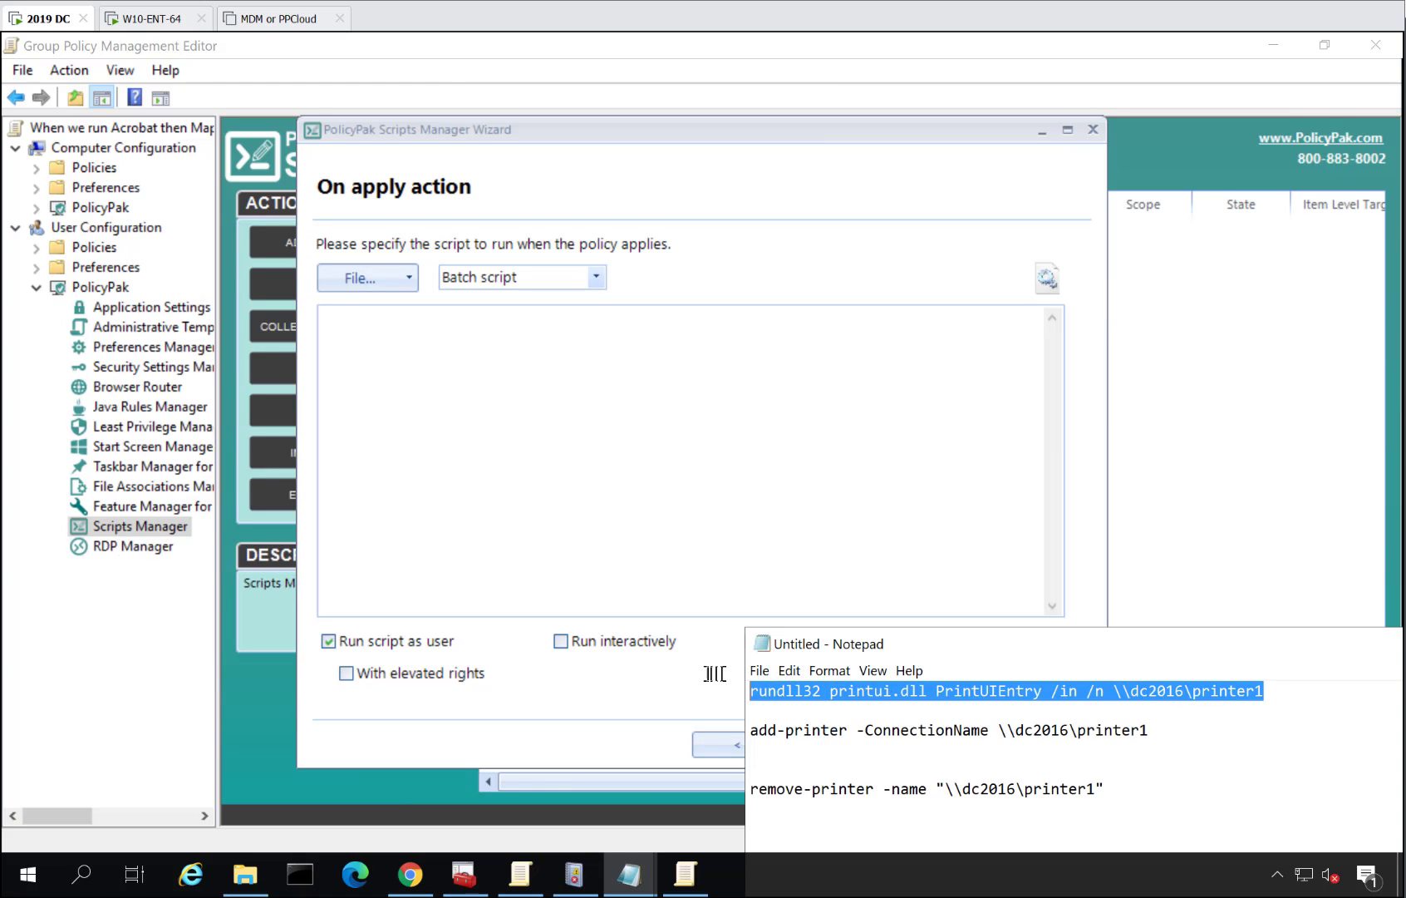
key("ctrl+c")
left_click(587, 396)
key("ctrl+v")
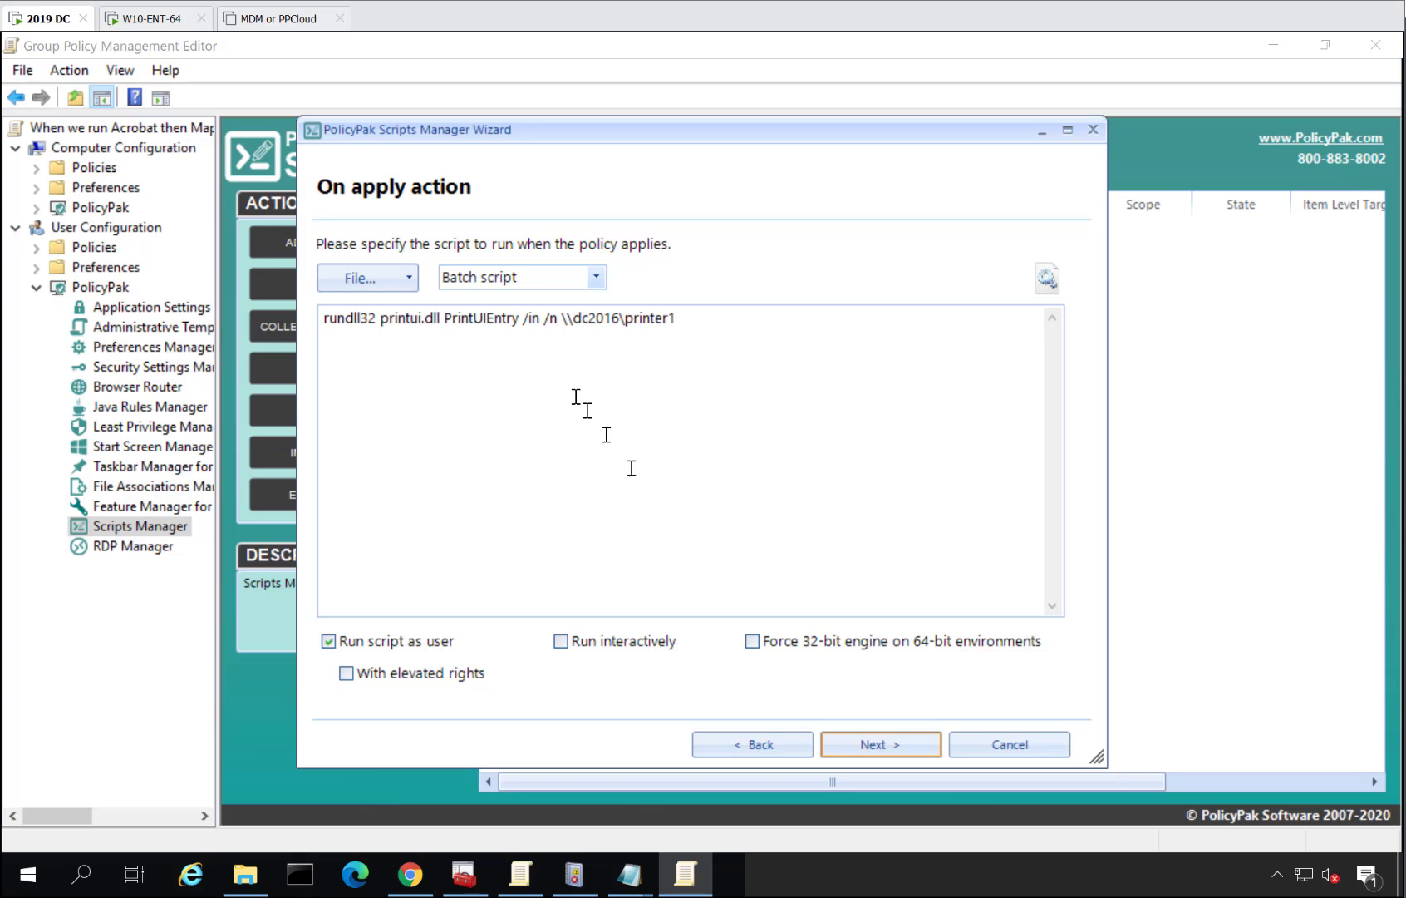
left_click(834, 745)
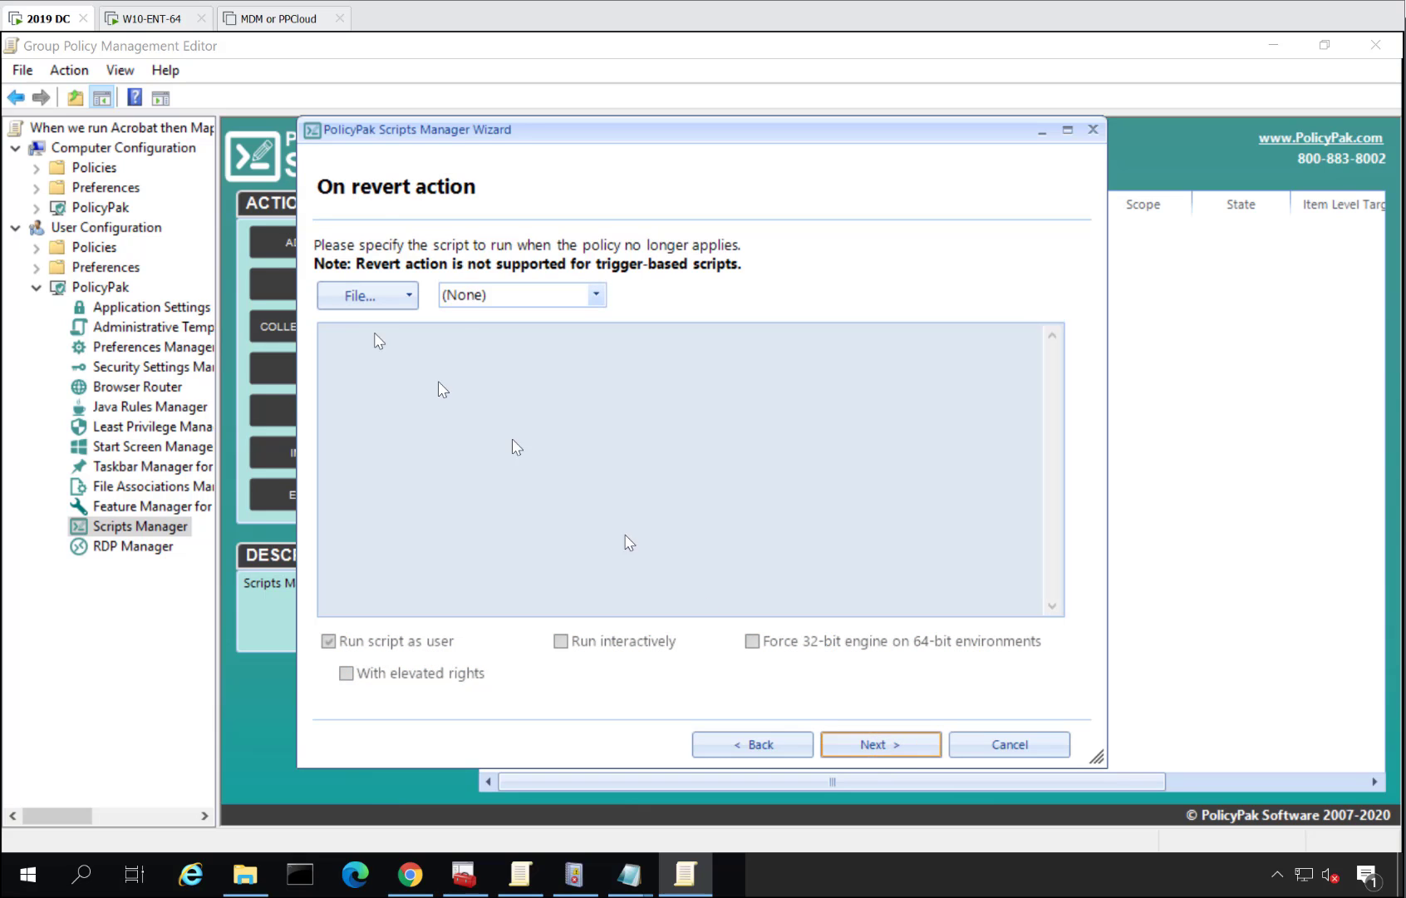
Leave the revert action at None and set the process mode to On trigger with trigger type Process start.
left_click(896, 753)
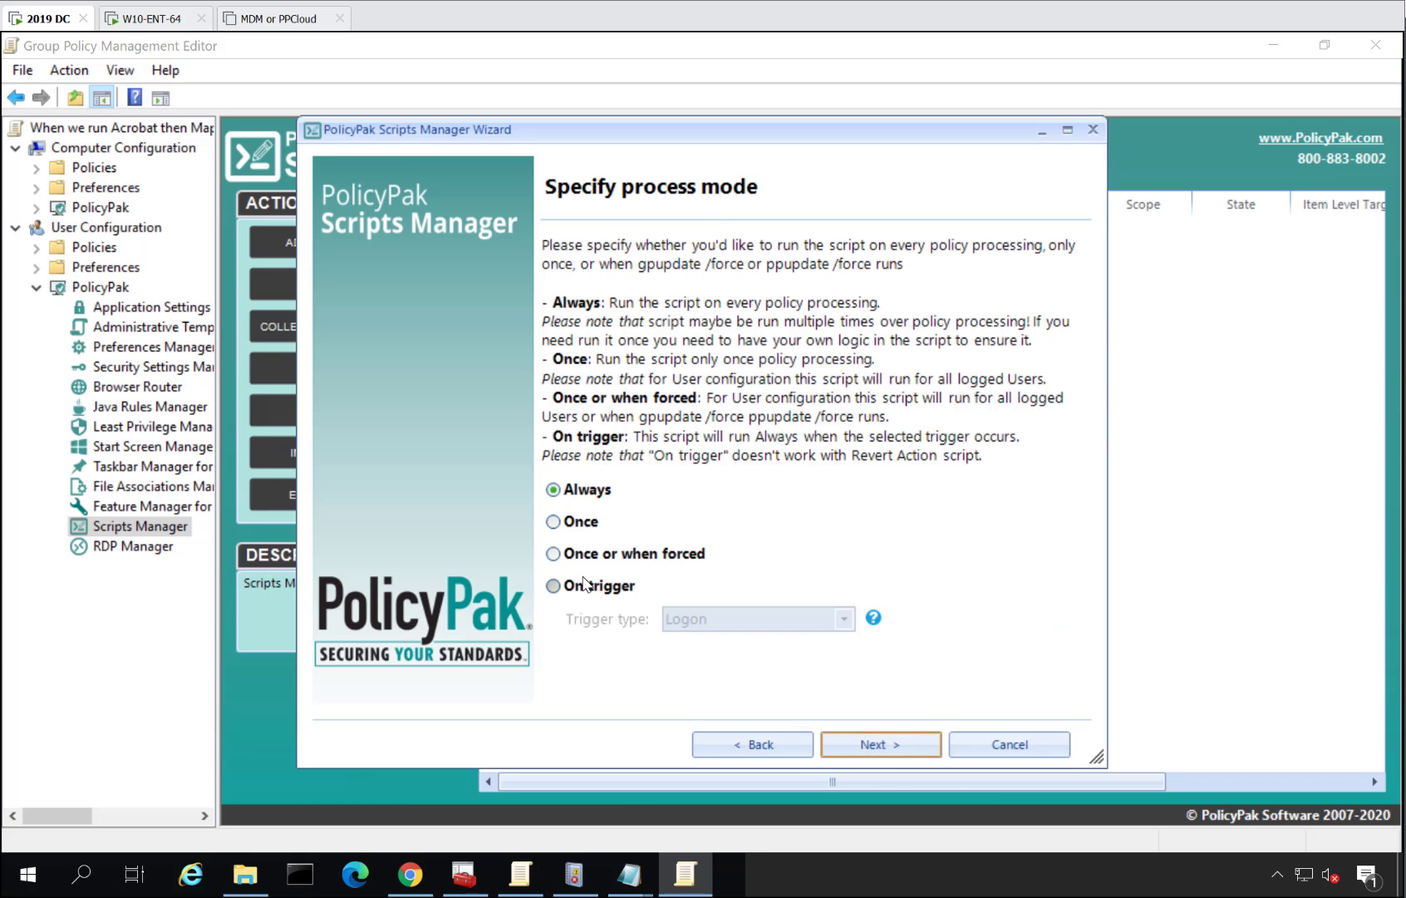
left_click(586, 581)
left_click(829, 625)
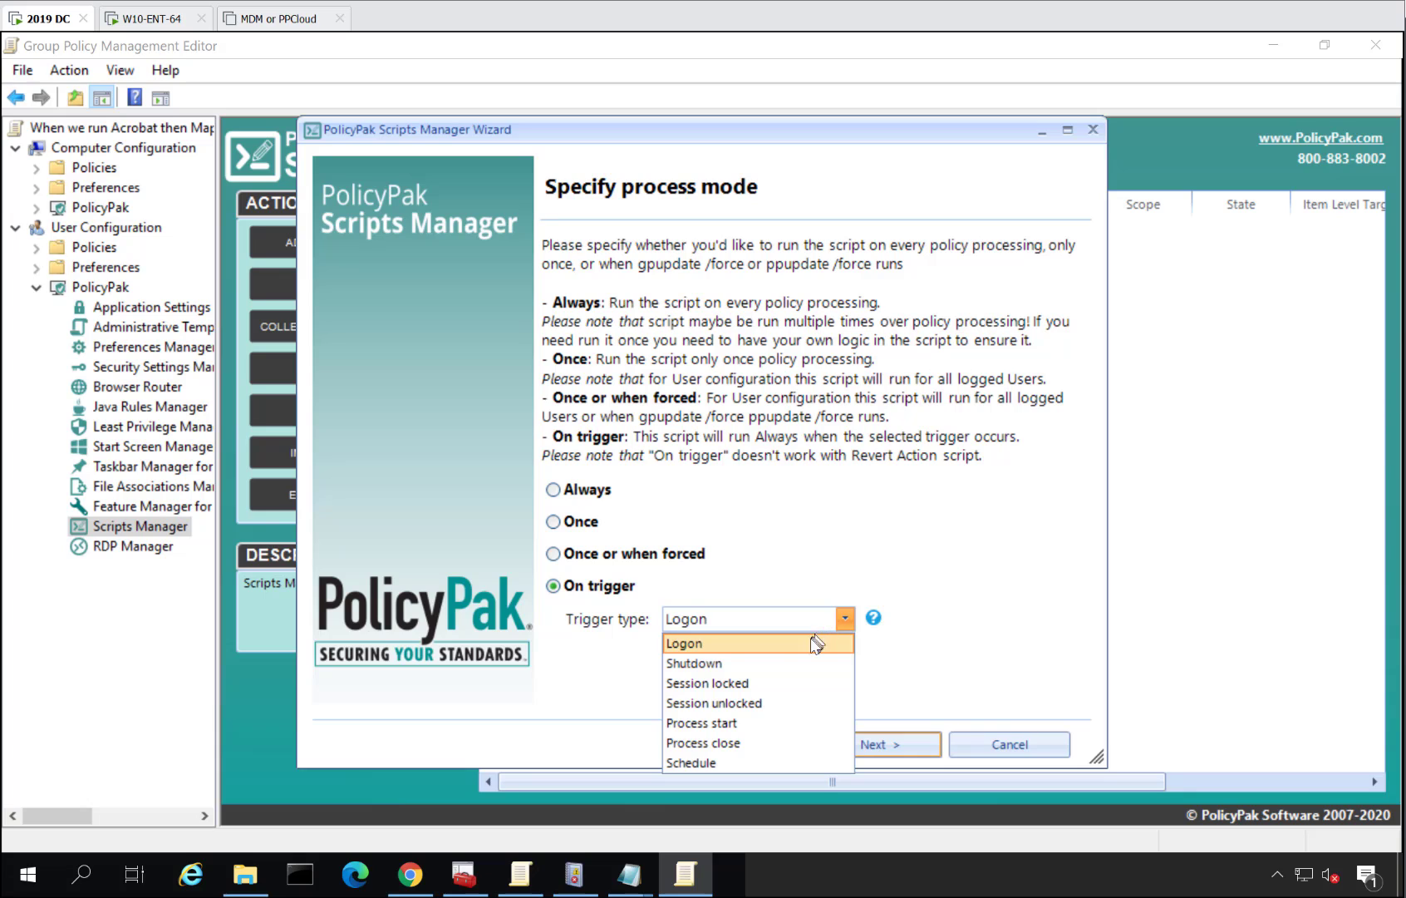
left_click(798, 722)
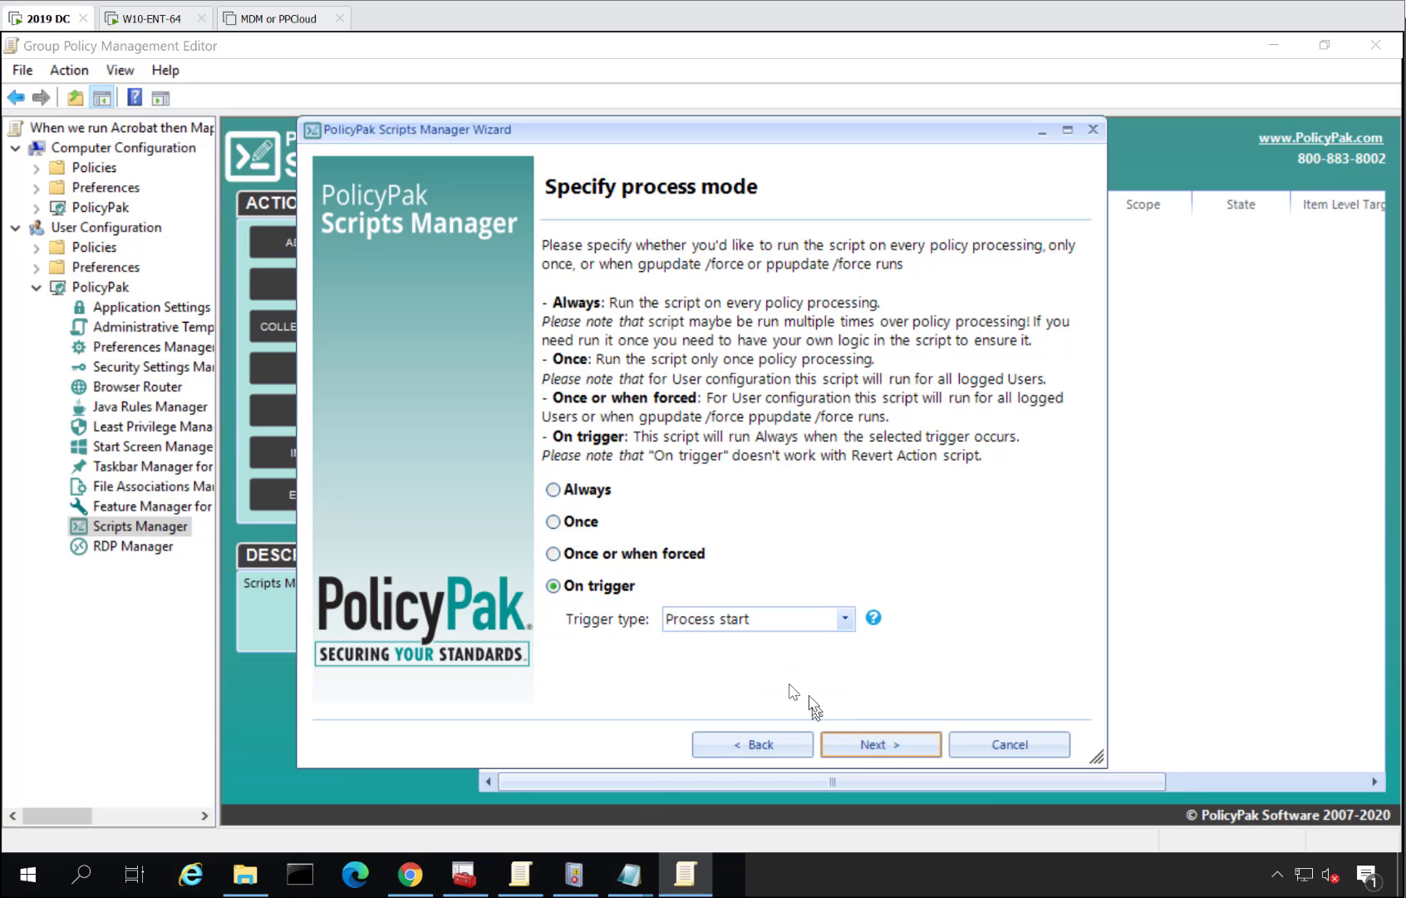
left_click(882, 748)
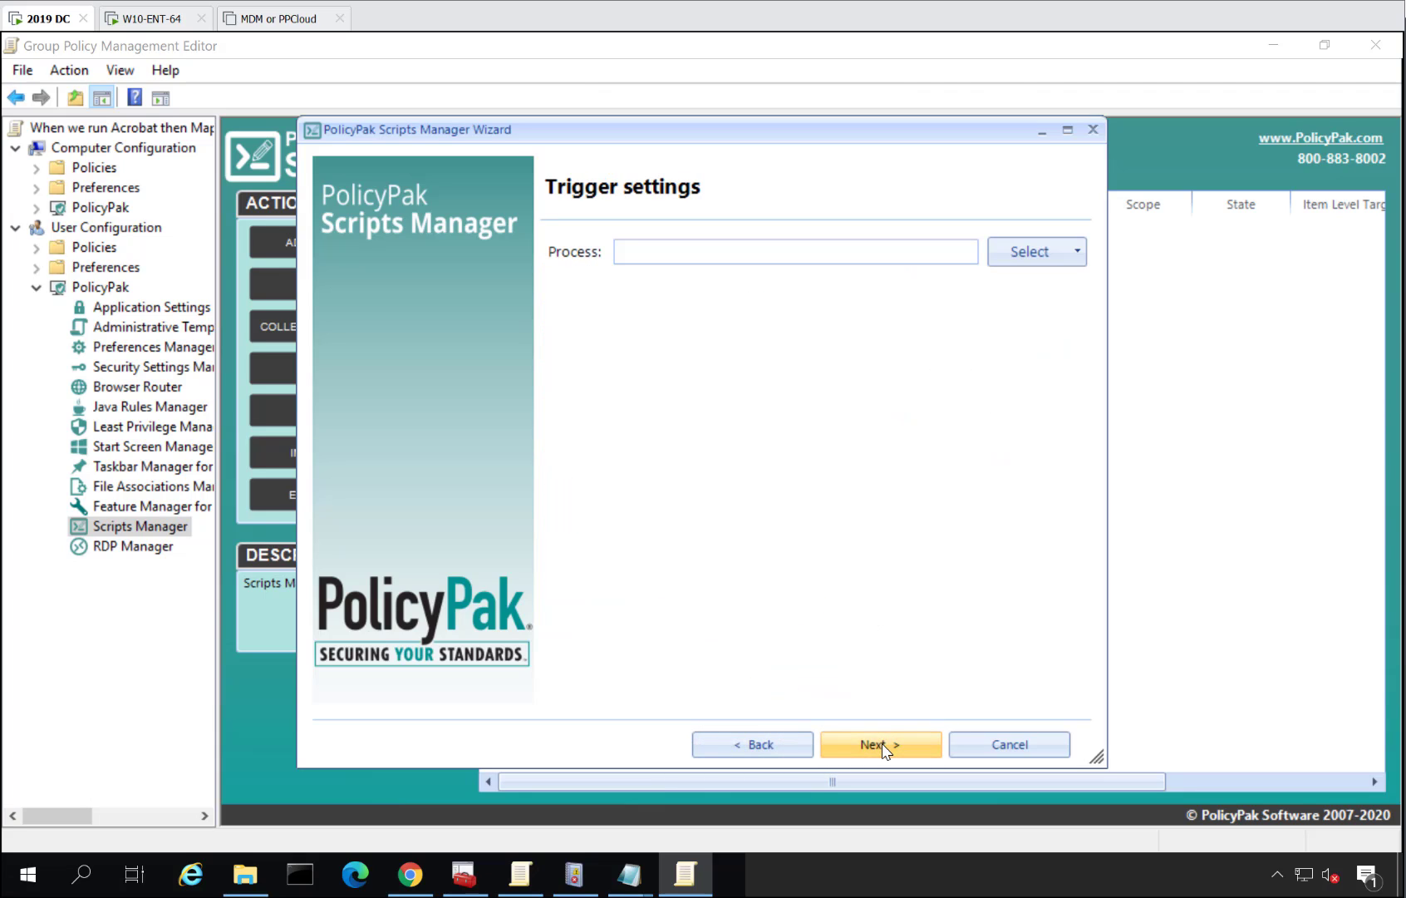
Launch Acrobat Reader DC on this machine and minimize its window to return to the wizard's trigger settings.
left_click(1035, 259)
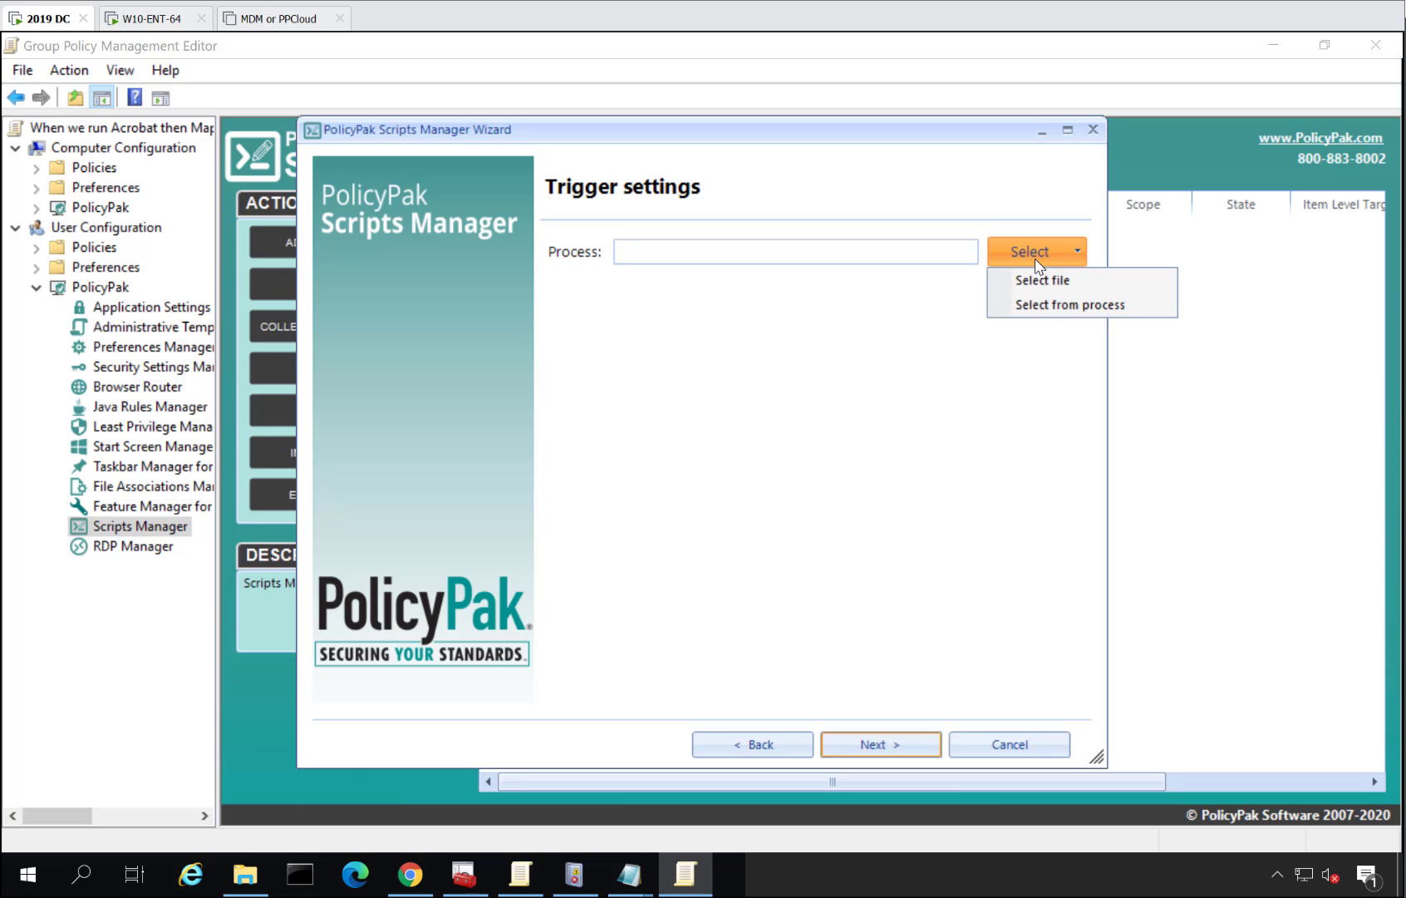
left_click(661, 536)
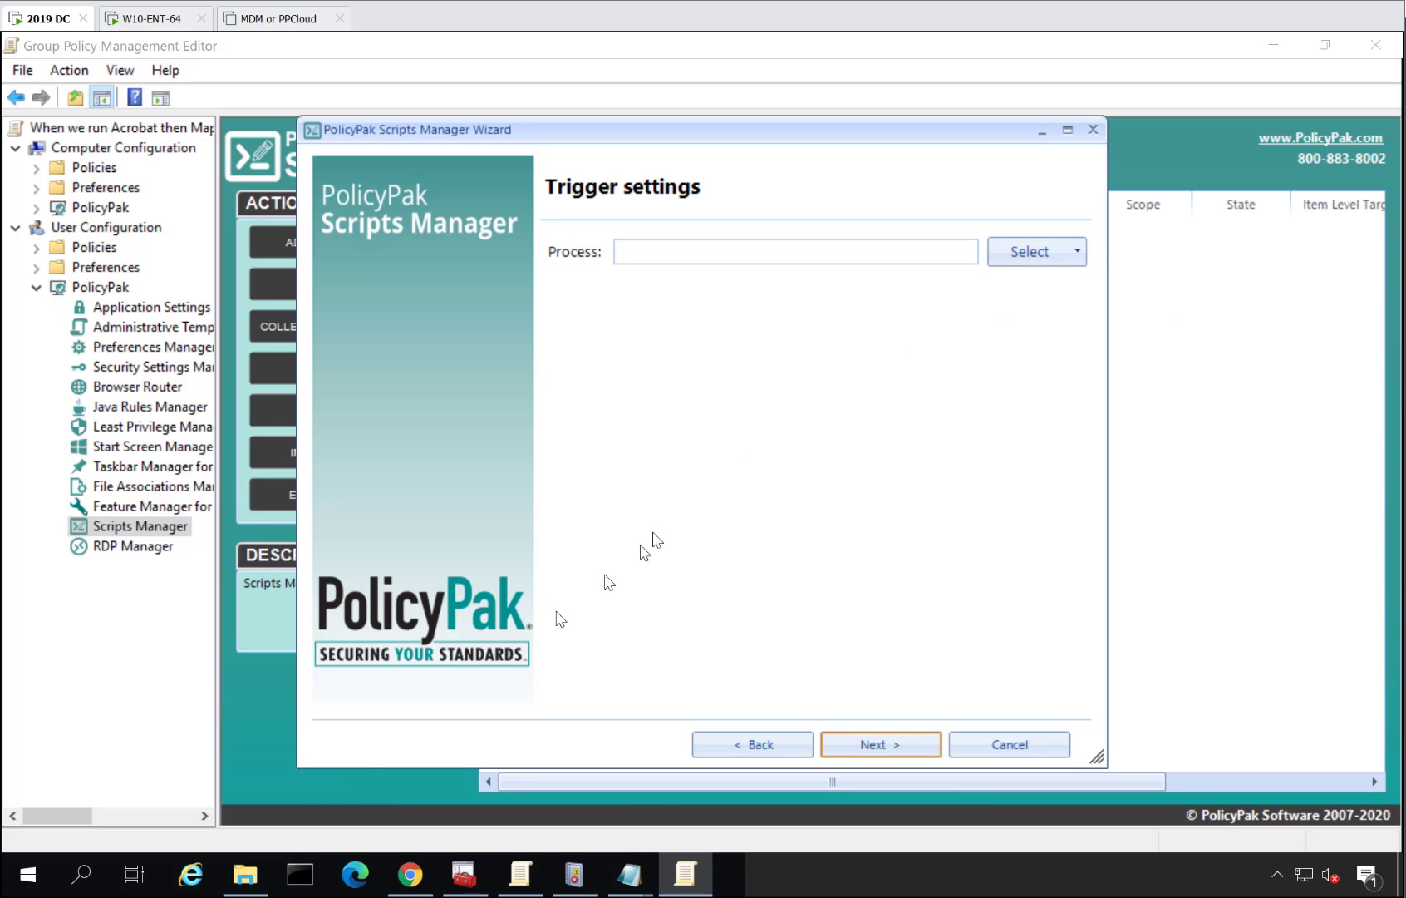
left_click(28, 873)
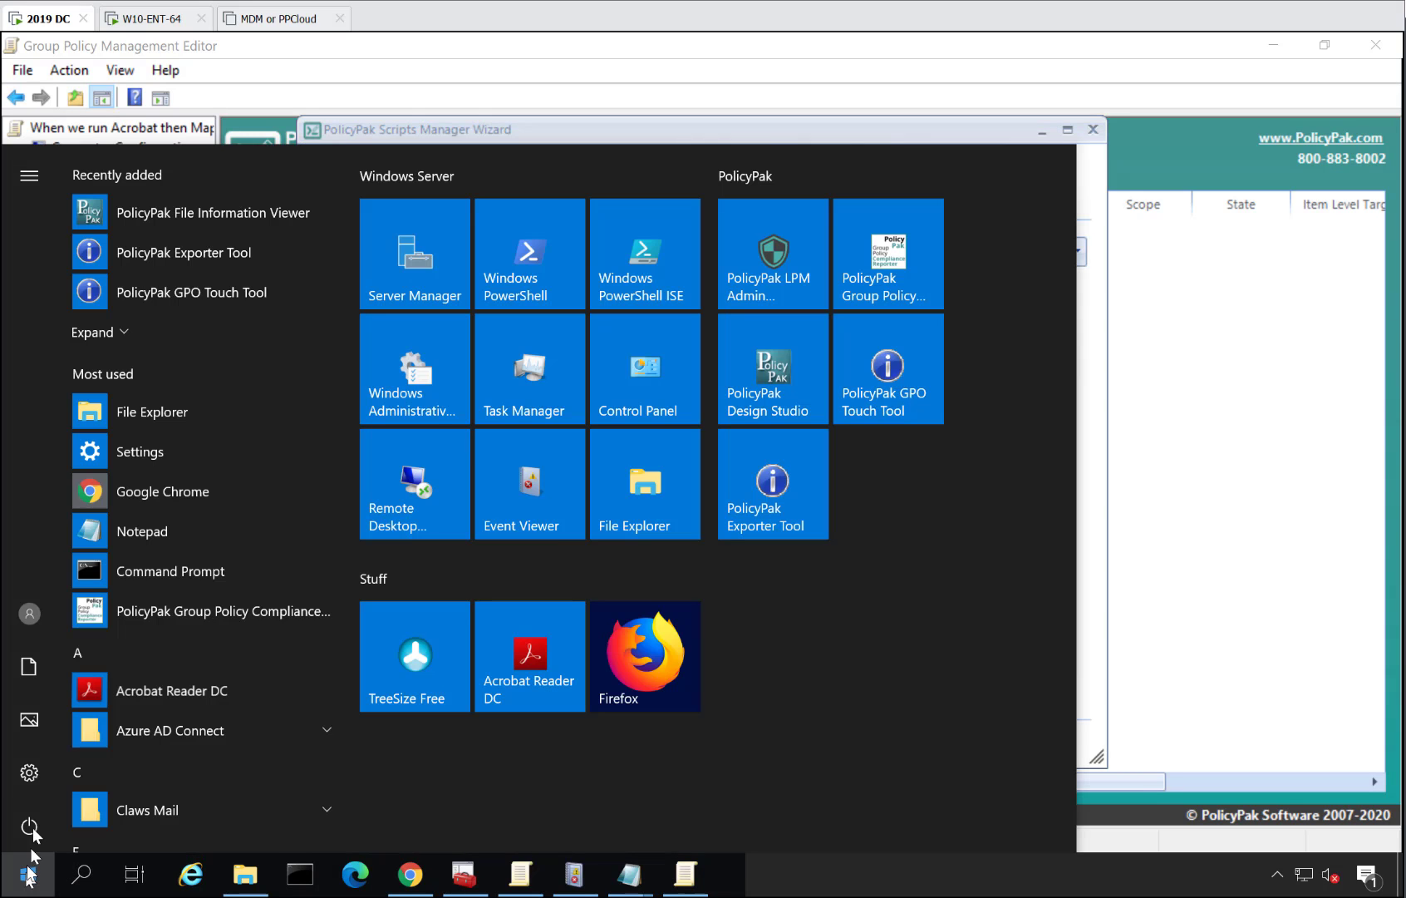
left_click(544, 670)
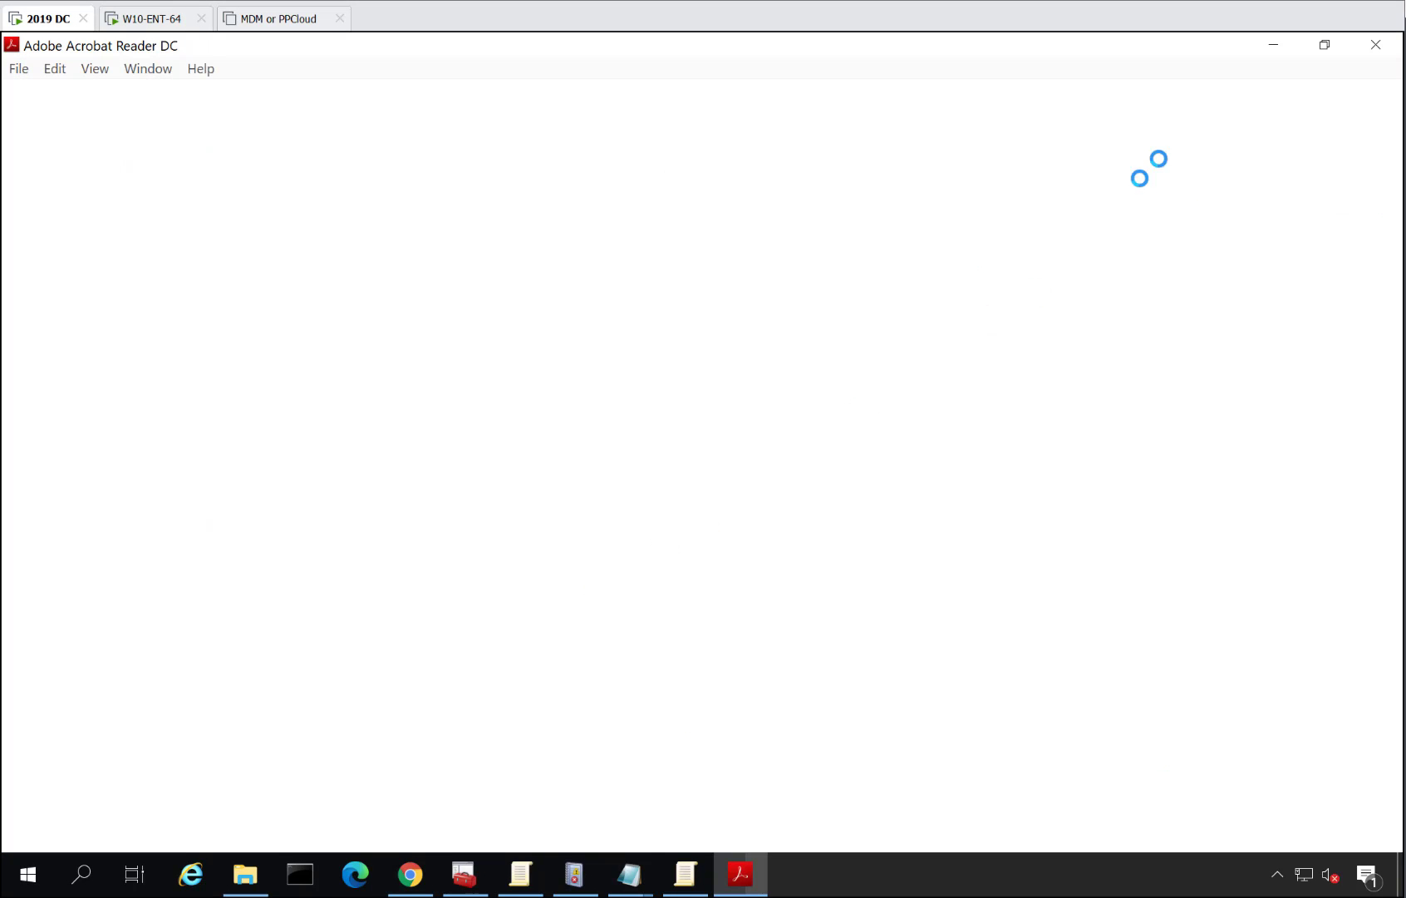
left_click(1272, 53)
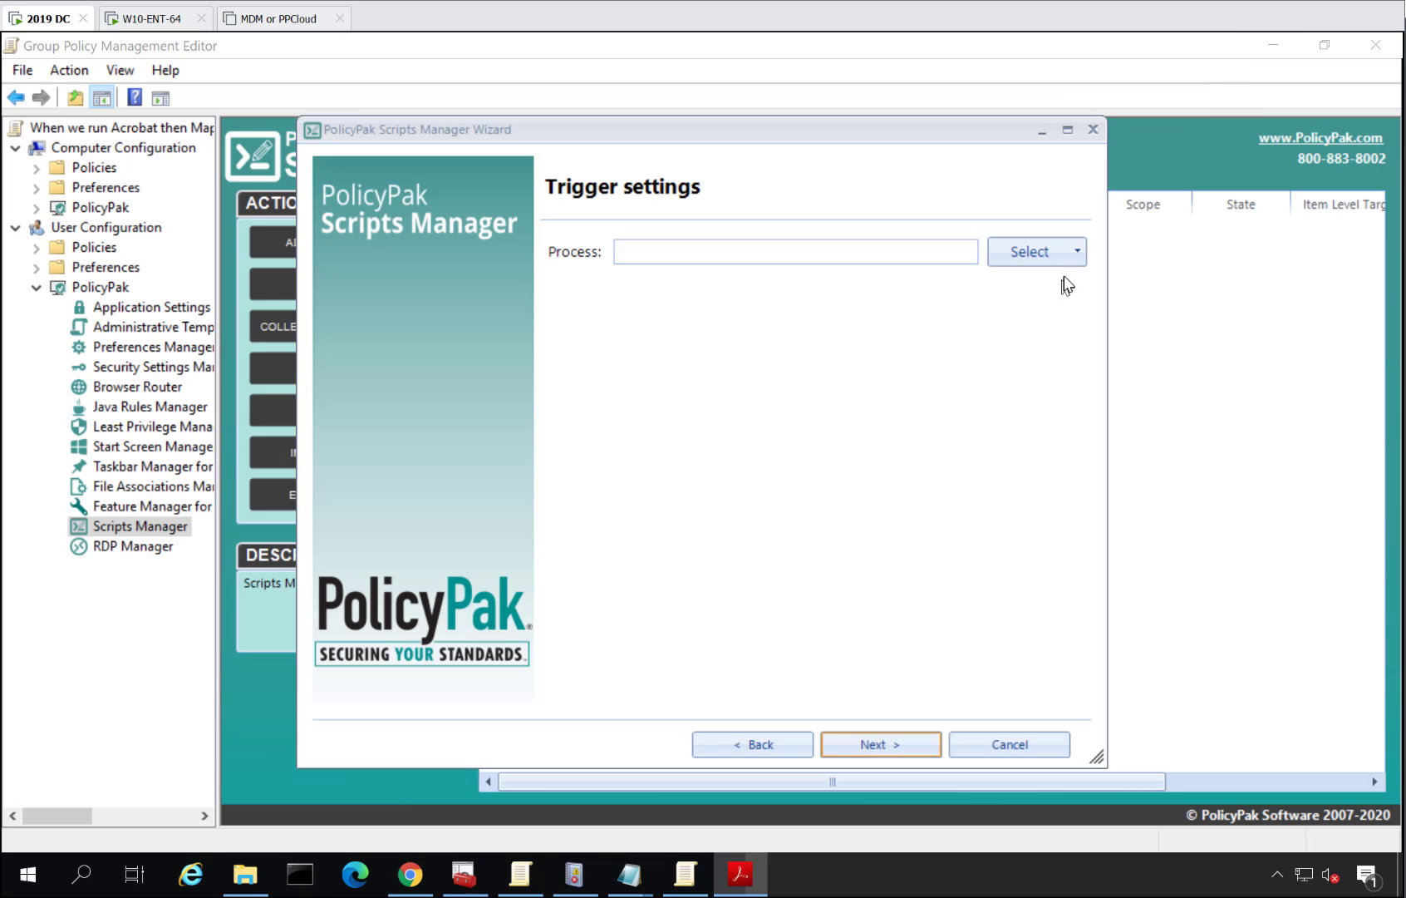
Choose AcroRd32.exe from the running processes as the trigger process, declining Acrobat Reader's default PDF application offer.
left_click(1060, 250)
left_click(1067, 304)
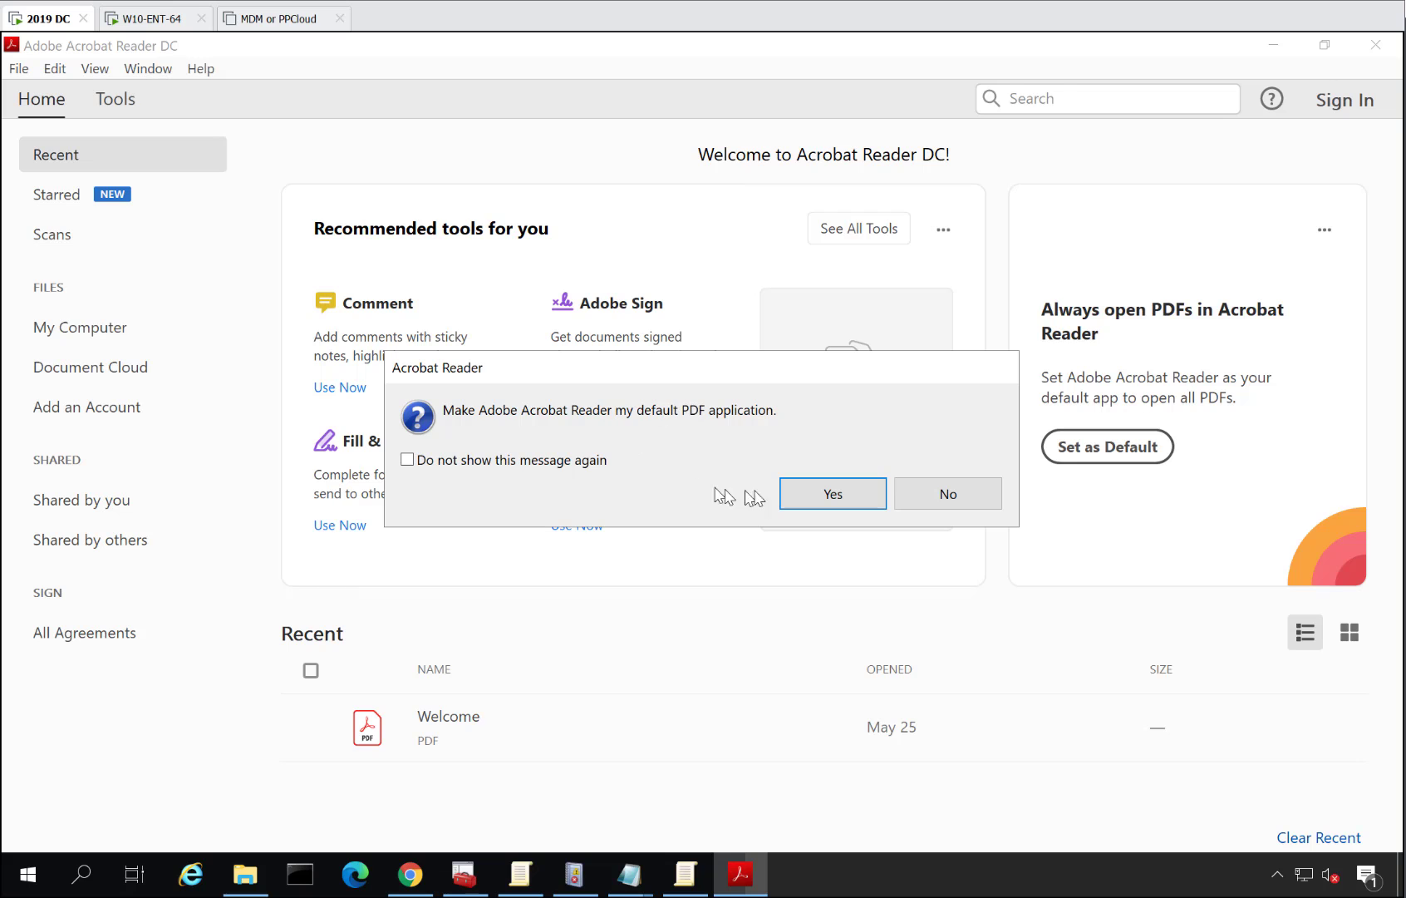
left_click(935, 494)
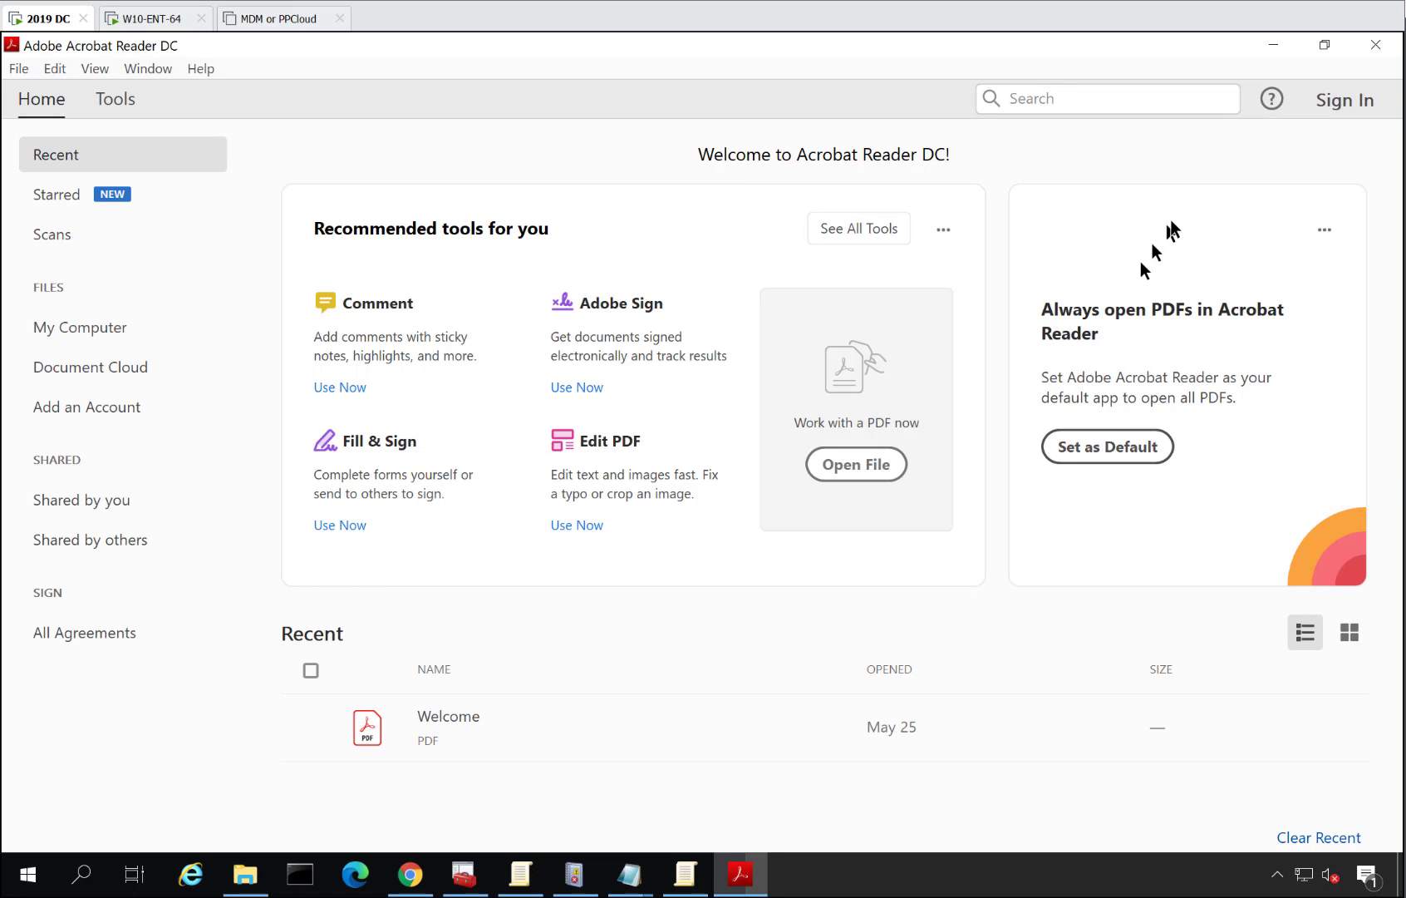
left_click(1273, 46)
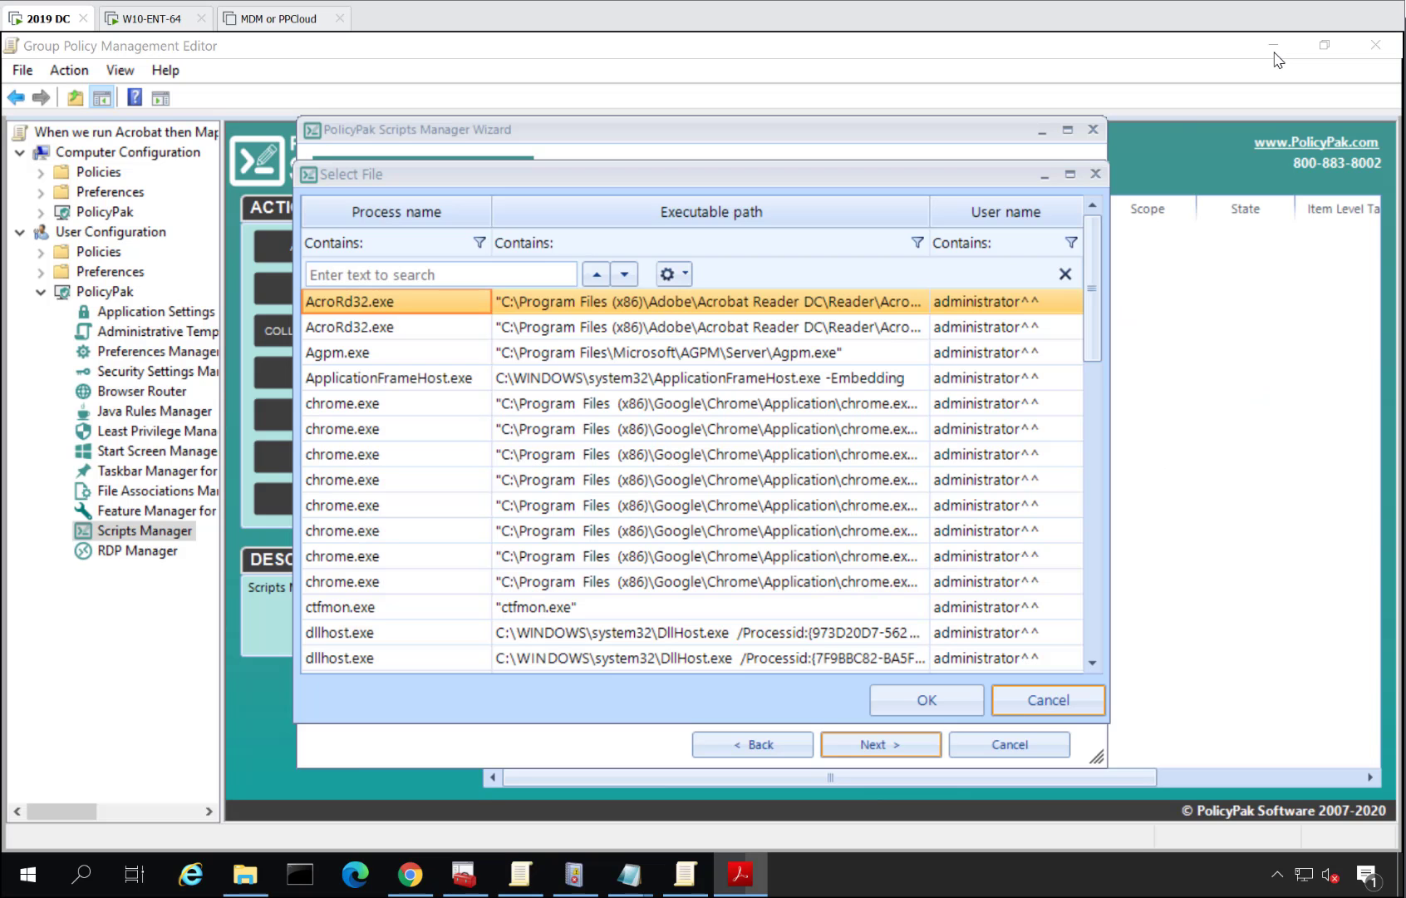
double_click(570, 314)
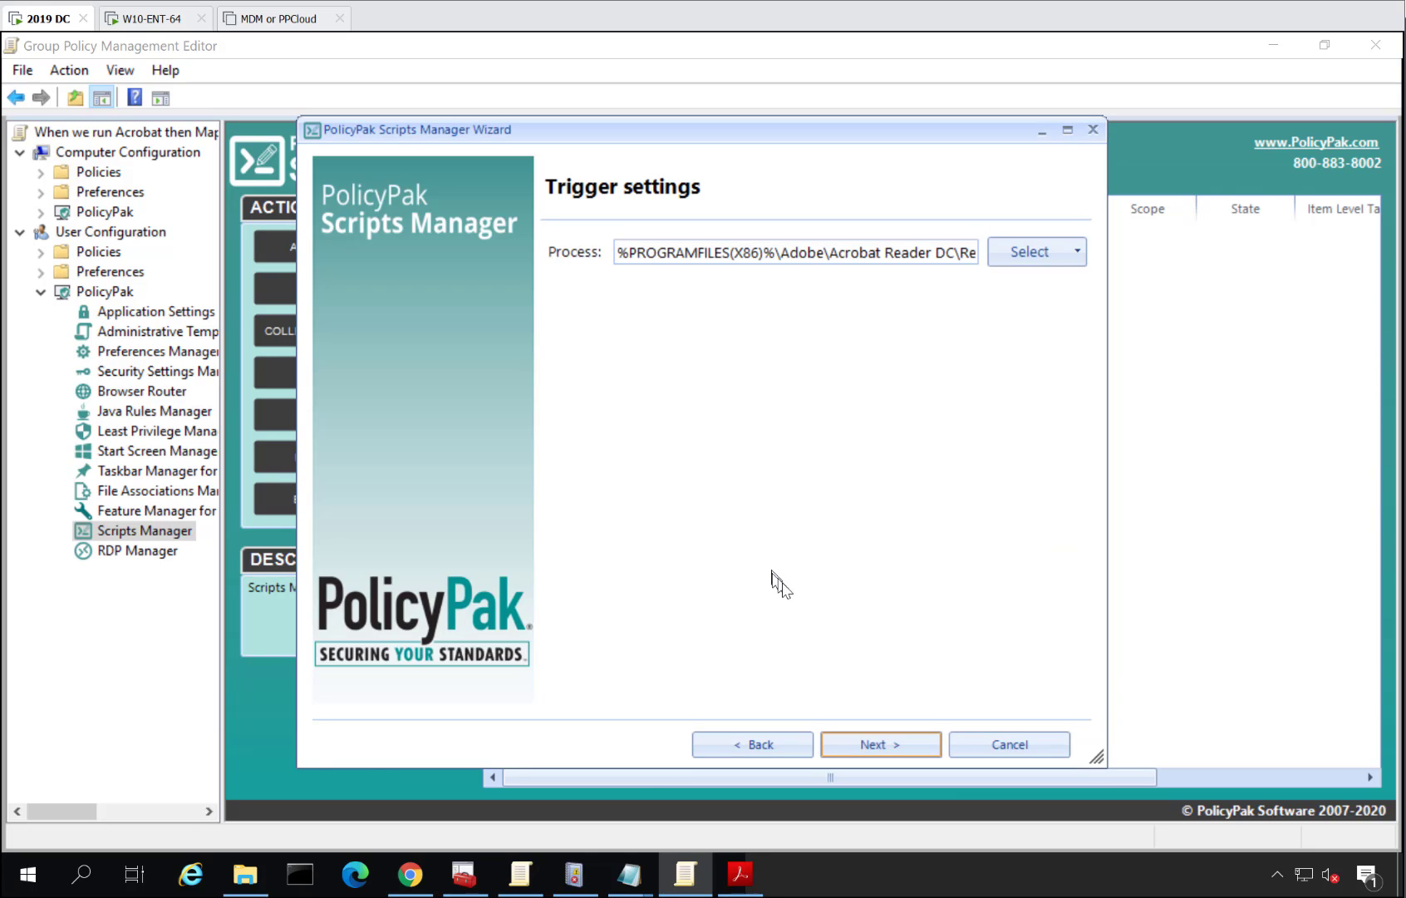
Name the policy "Process start trigger script policy - Acro Map Printer" and finish the wizard.
left_click(879, 745)
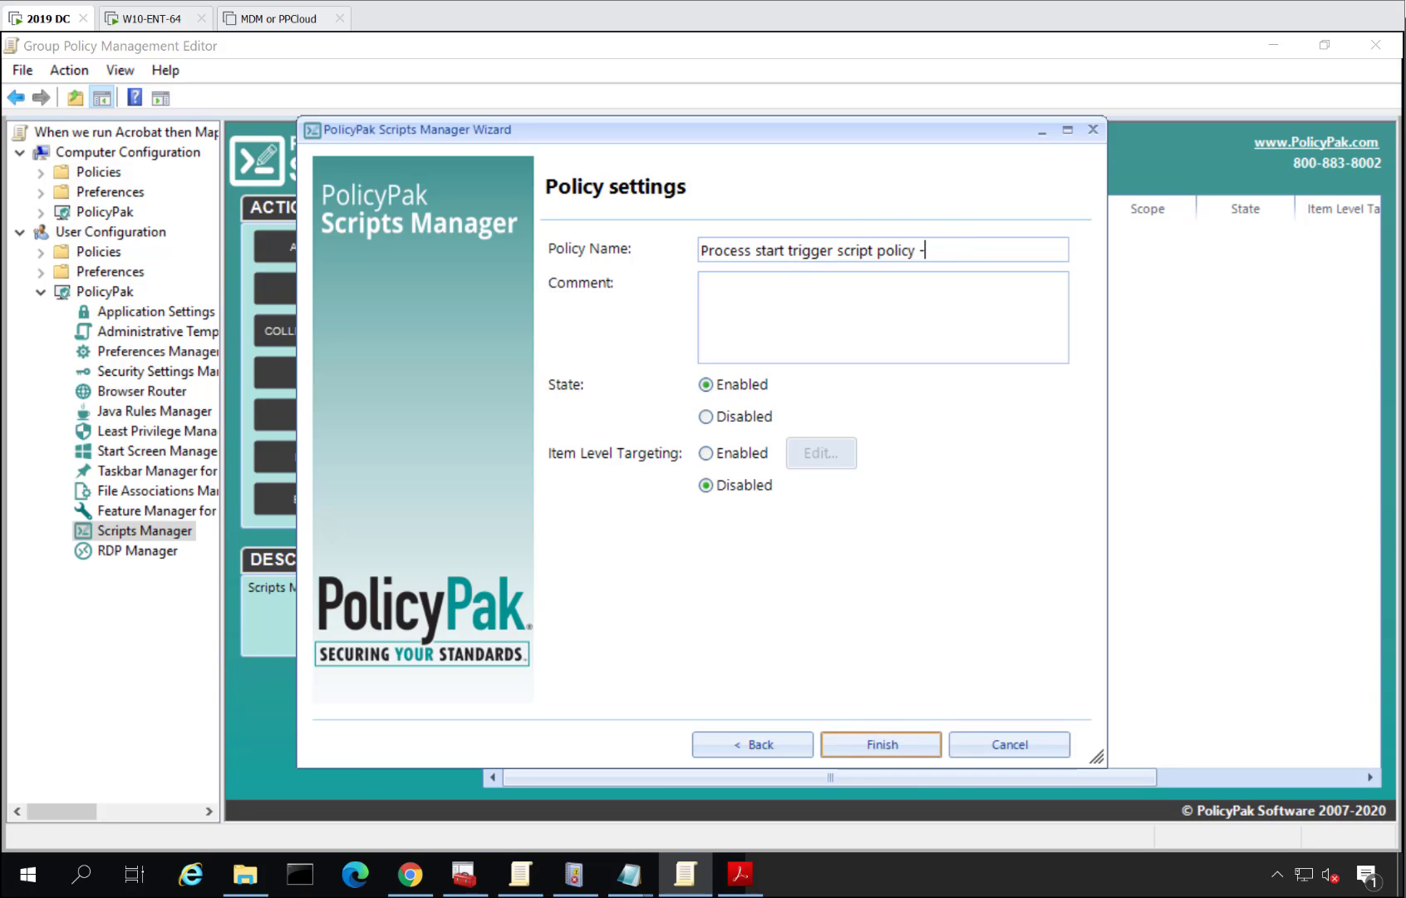
type("Acro Map Printer")
key("Return")
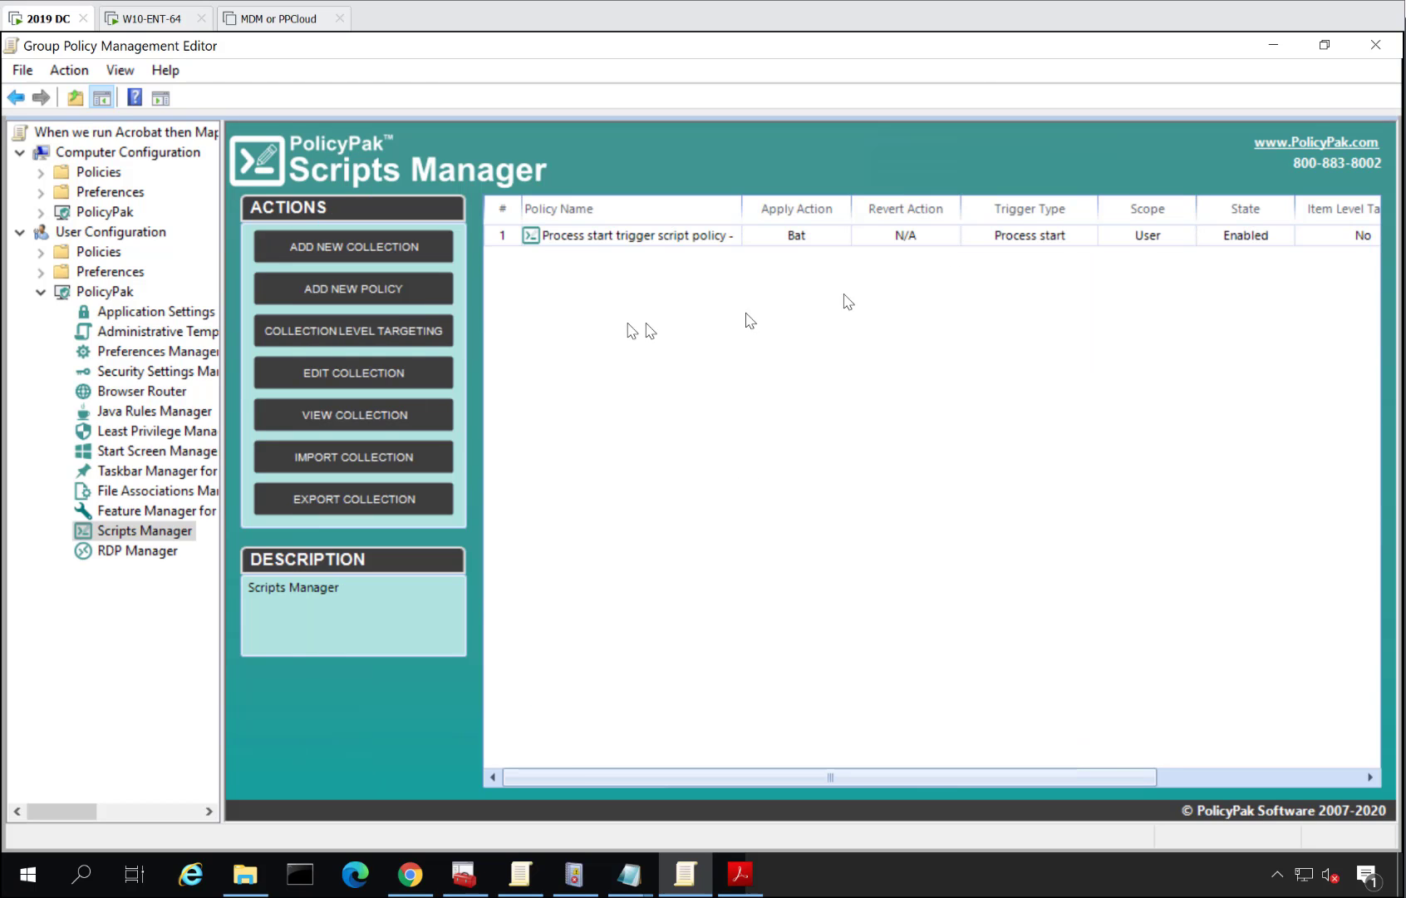
Start a second Scripts Manager policy and set its on-apply action to a PowerShell script.
right_click(548, 296)
mouse_move(581, 309)
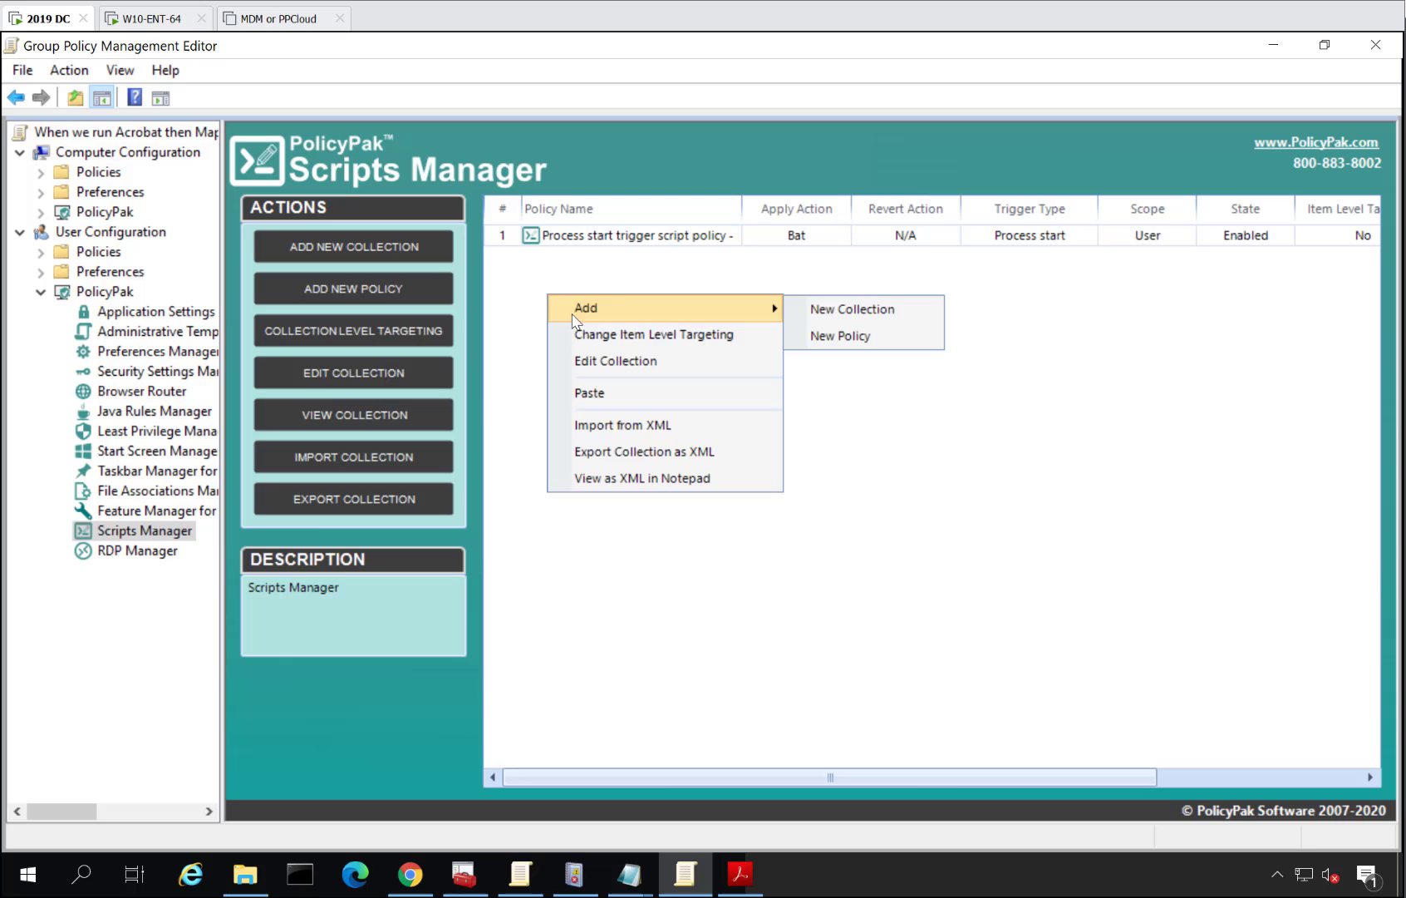
left_click(825, 336)
key("Return")
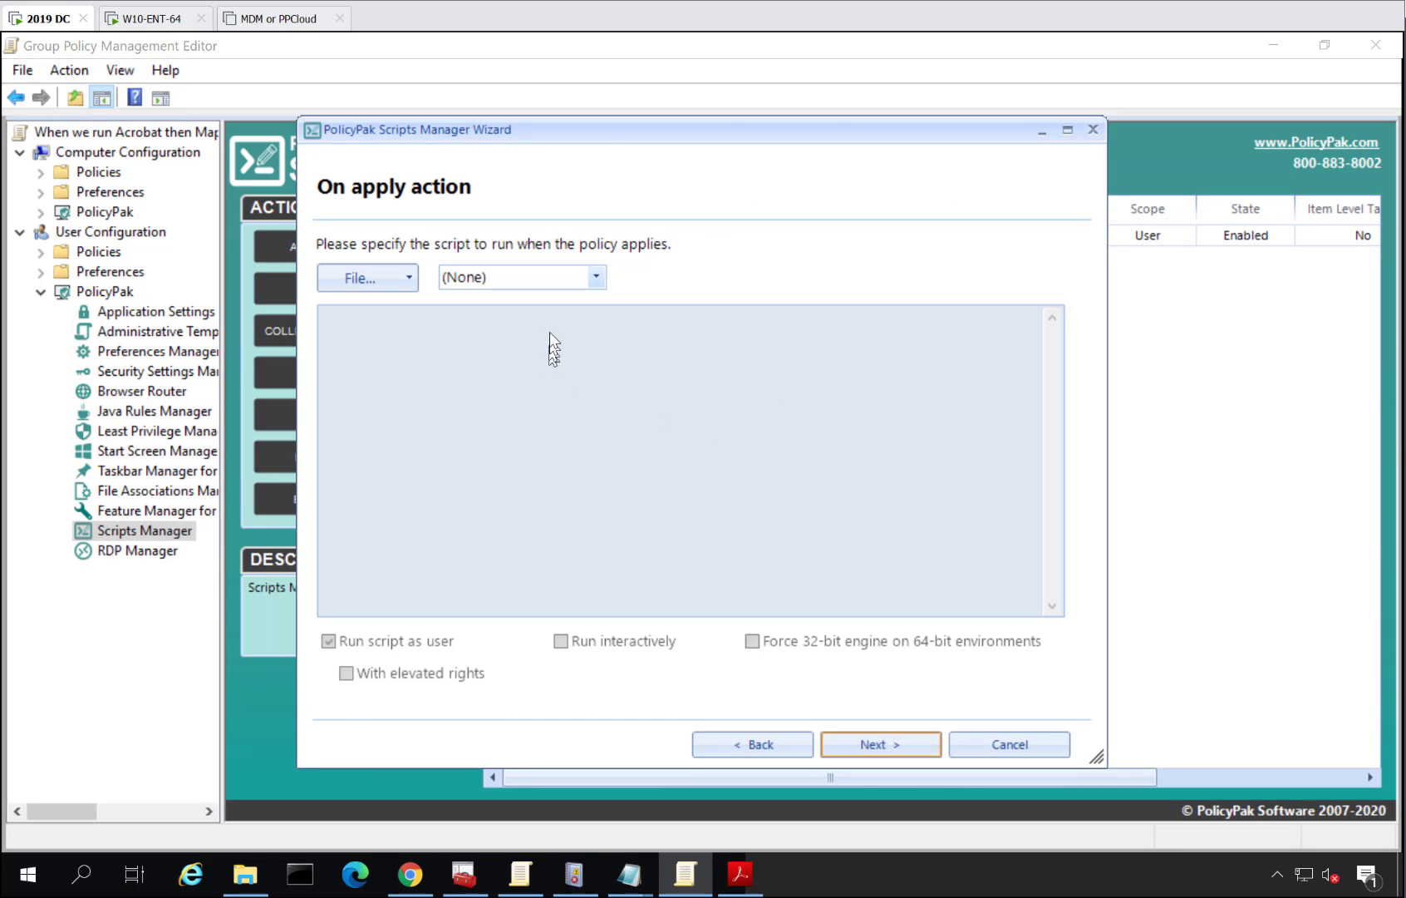
left_click(540, 279)
left_click(494, 341)
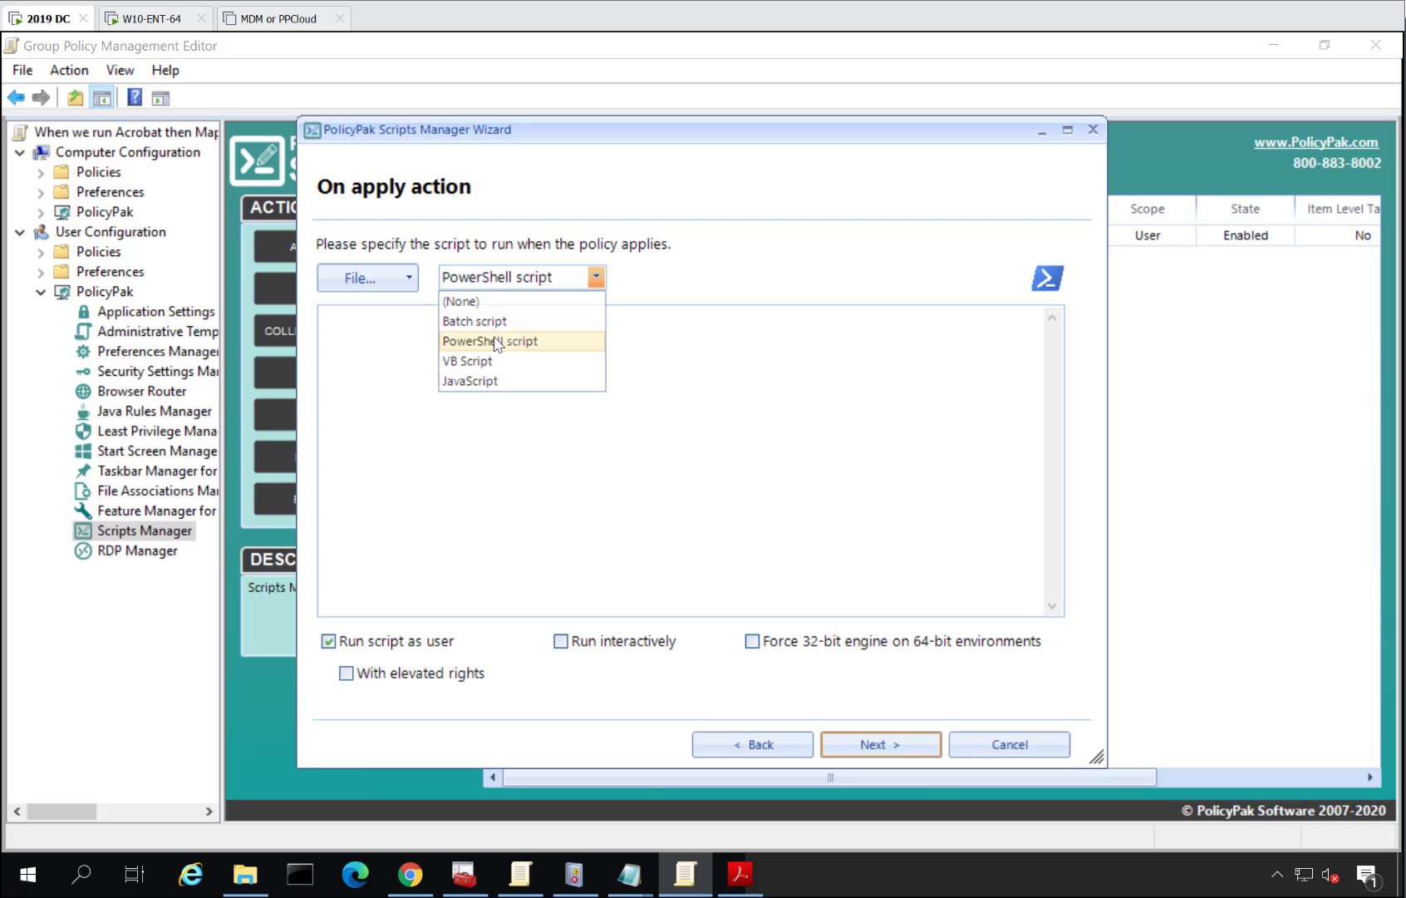
Copy remove-printer -name "\\dc2016\printer1" from Notepad and paste it in as the on-apply script.
mouse_move(638, 870)
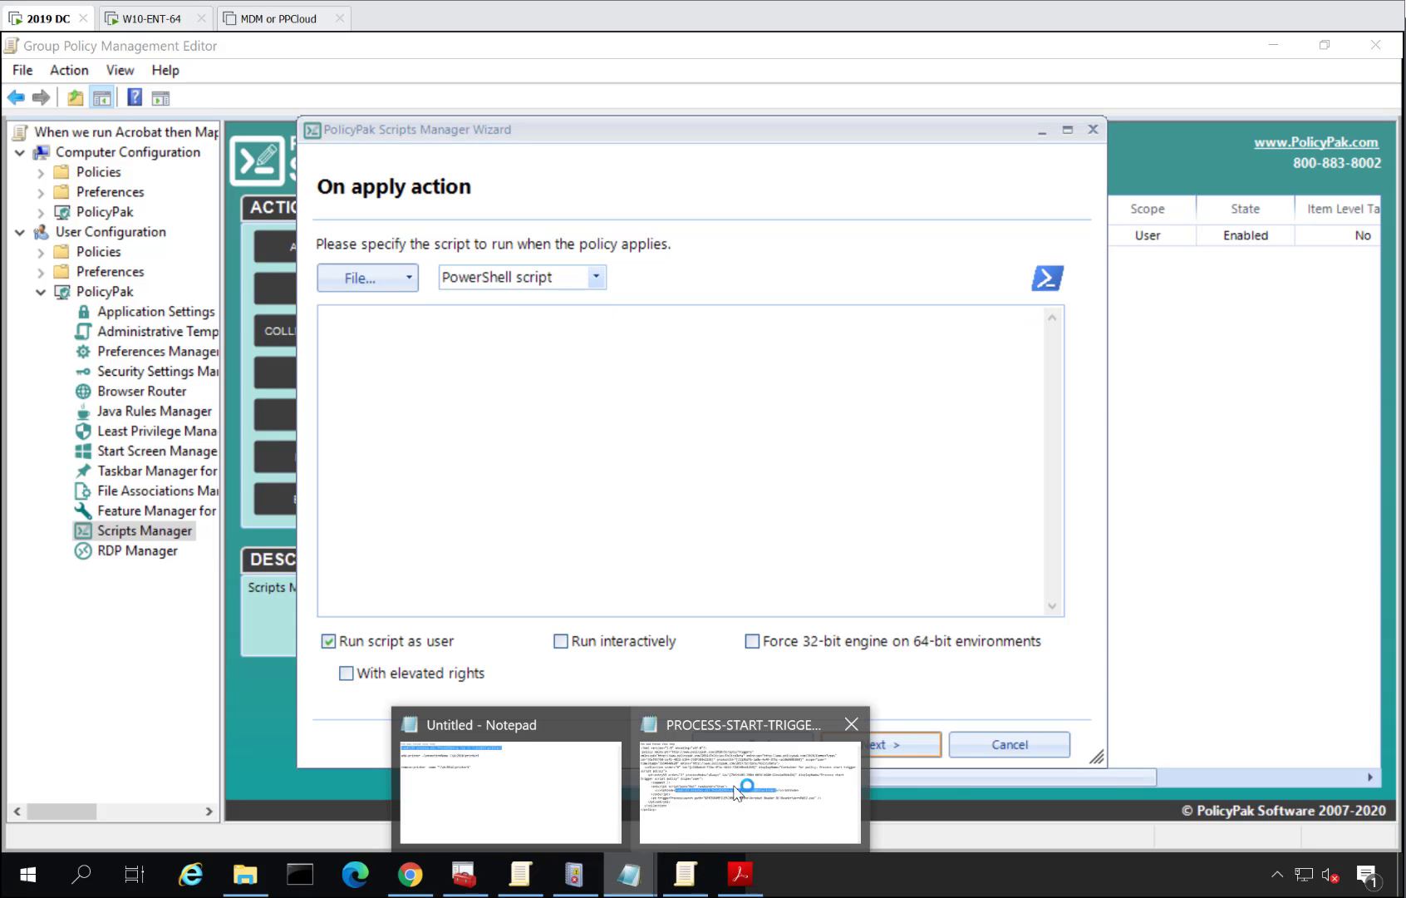
left_click(549, 788)
left_click_drag(1105, 788, 715, 777)
key("ctrl+c")
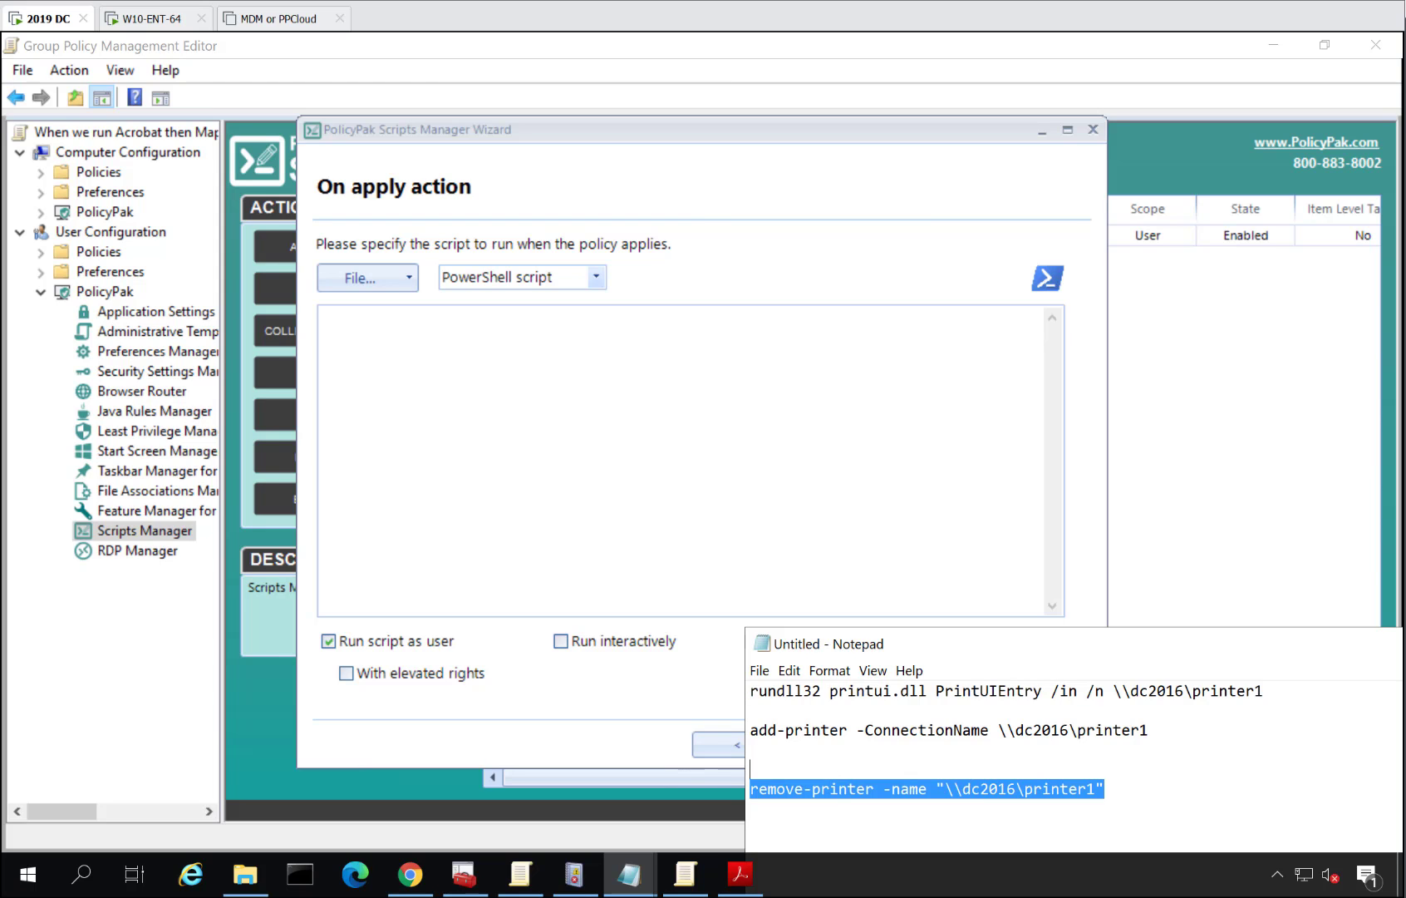
left_click(619, 348)
key("ctrl+v")
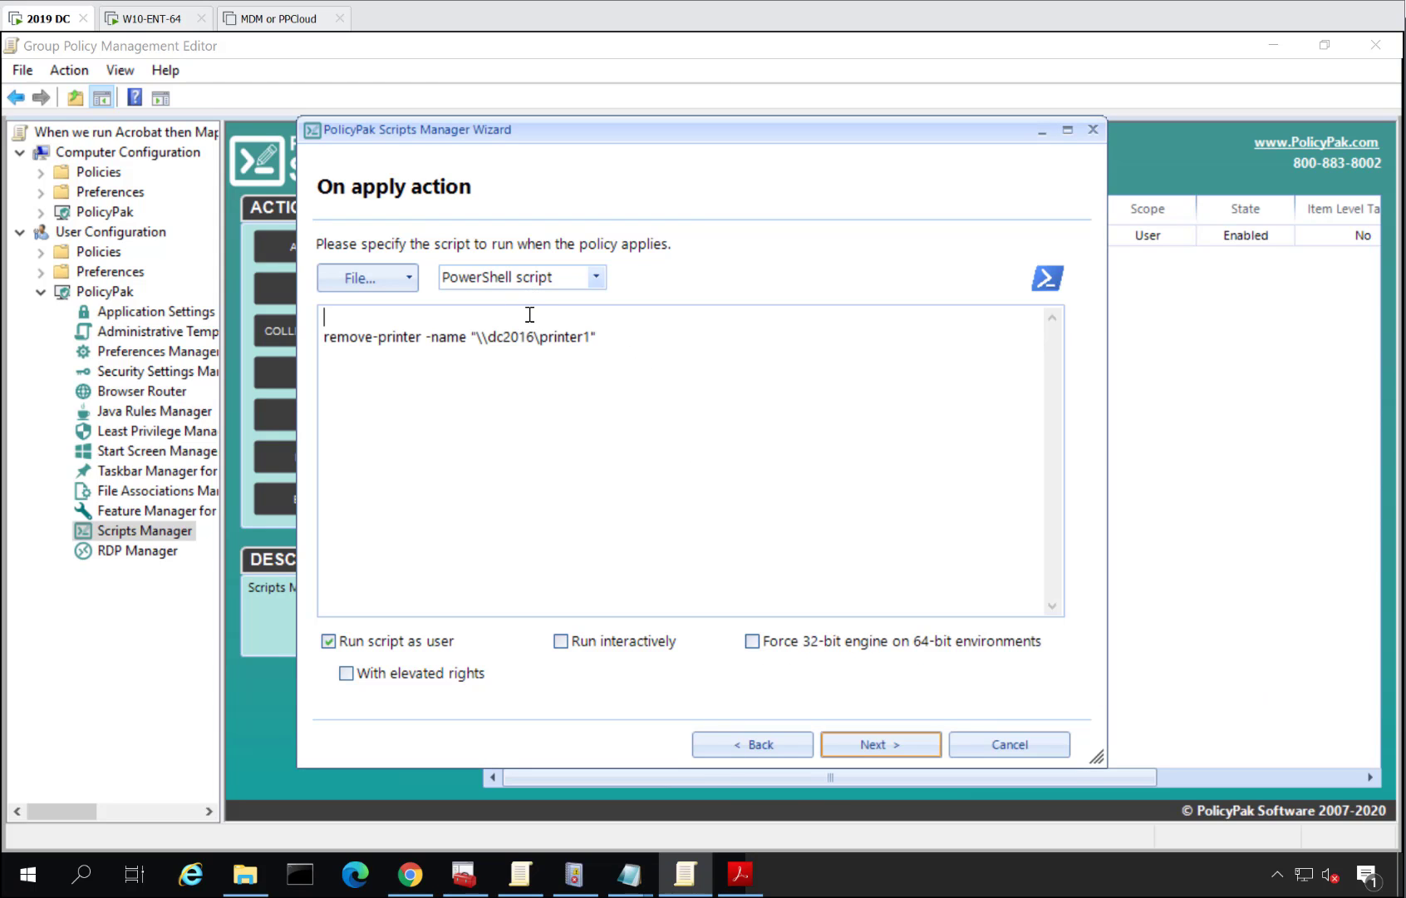
left_click(874, 744)
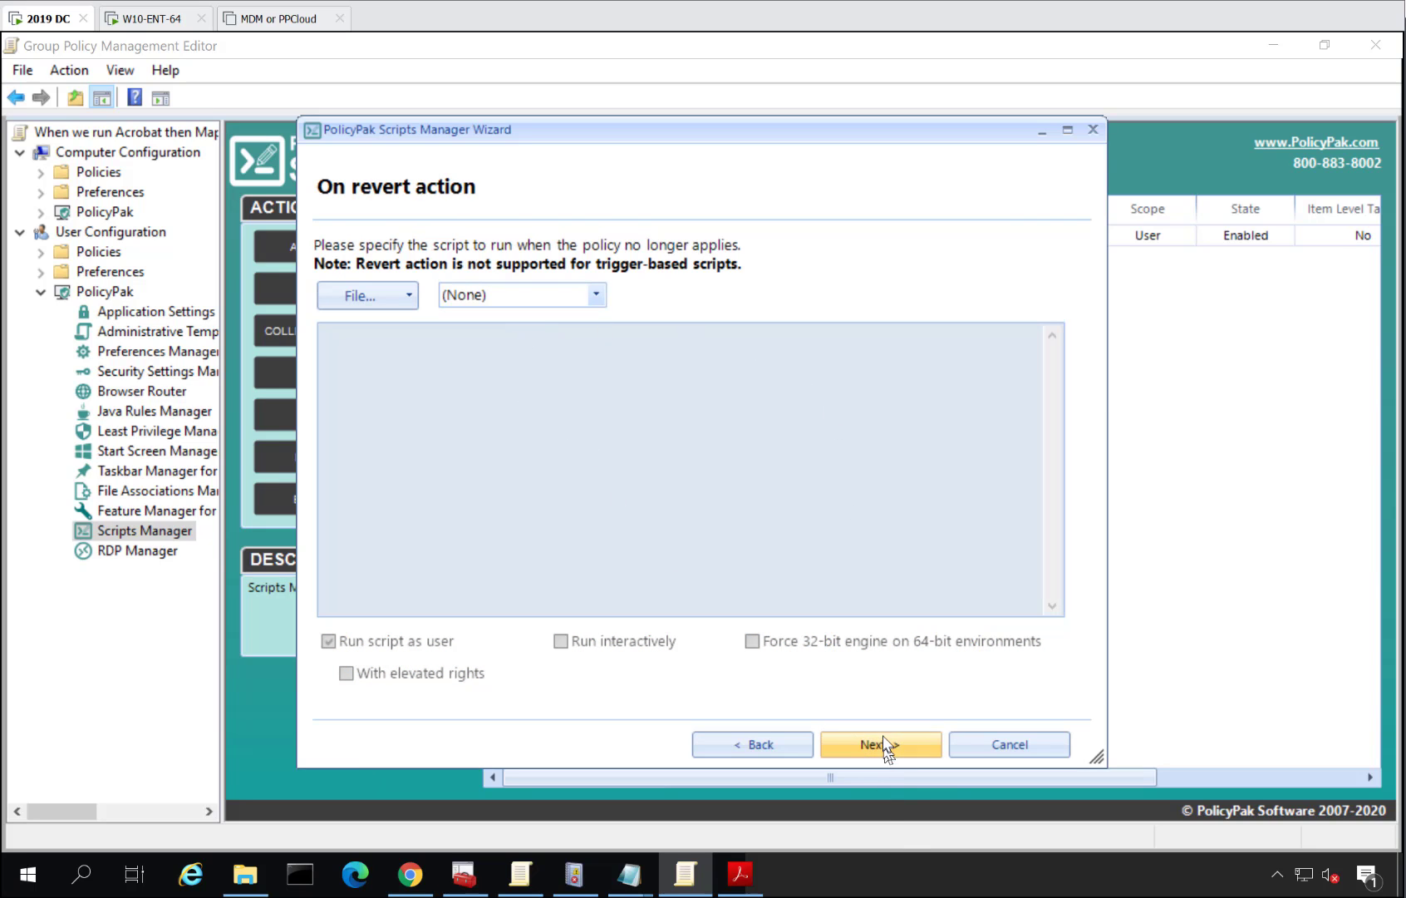
Keep the revert action at None and set the process mode to On trigger with trigger type Process close.
left_click(883, 744)
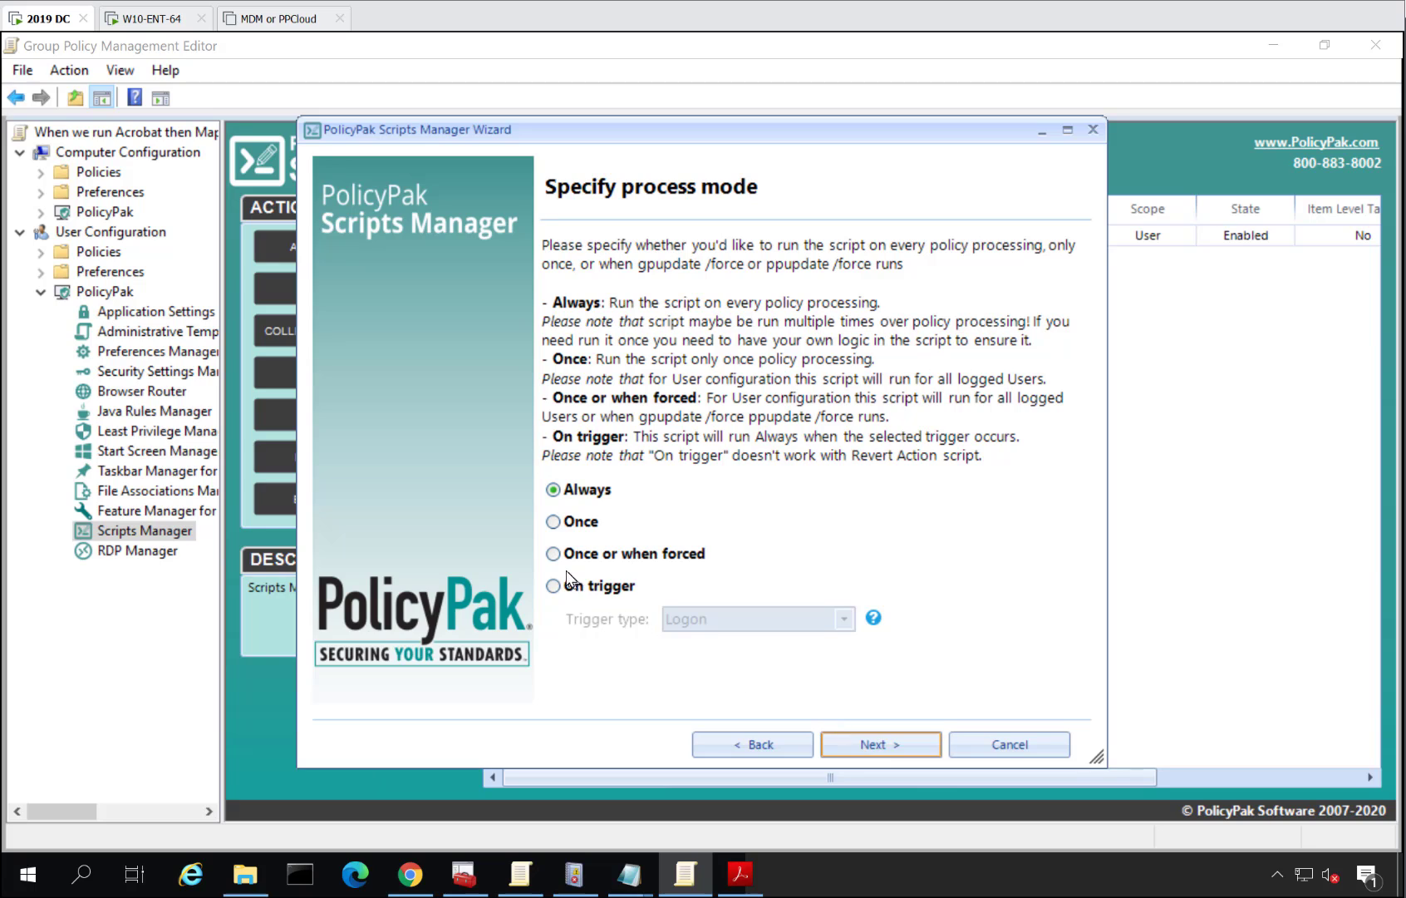
left_click(578, 588)
left_click(718, 619)
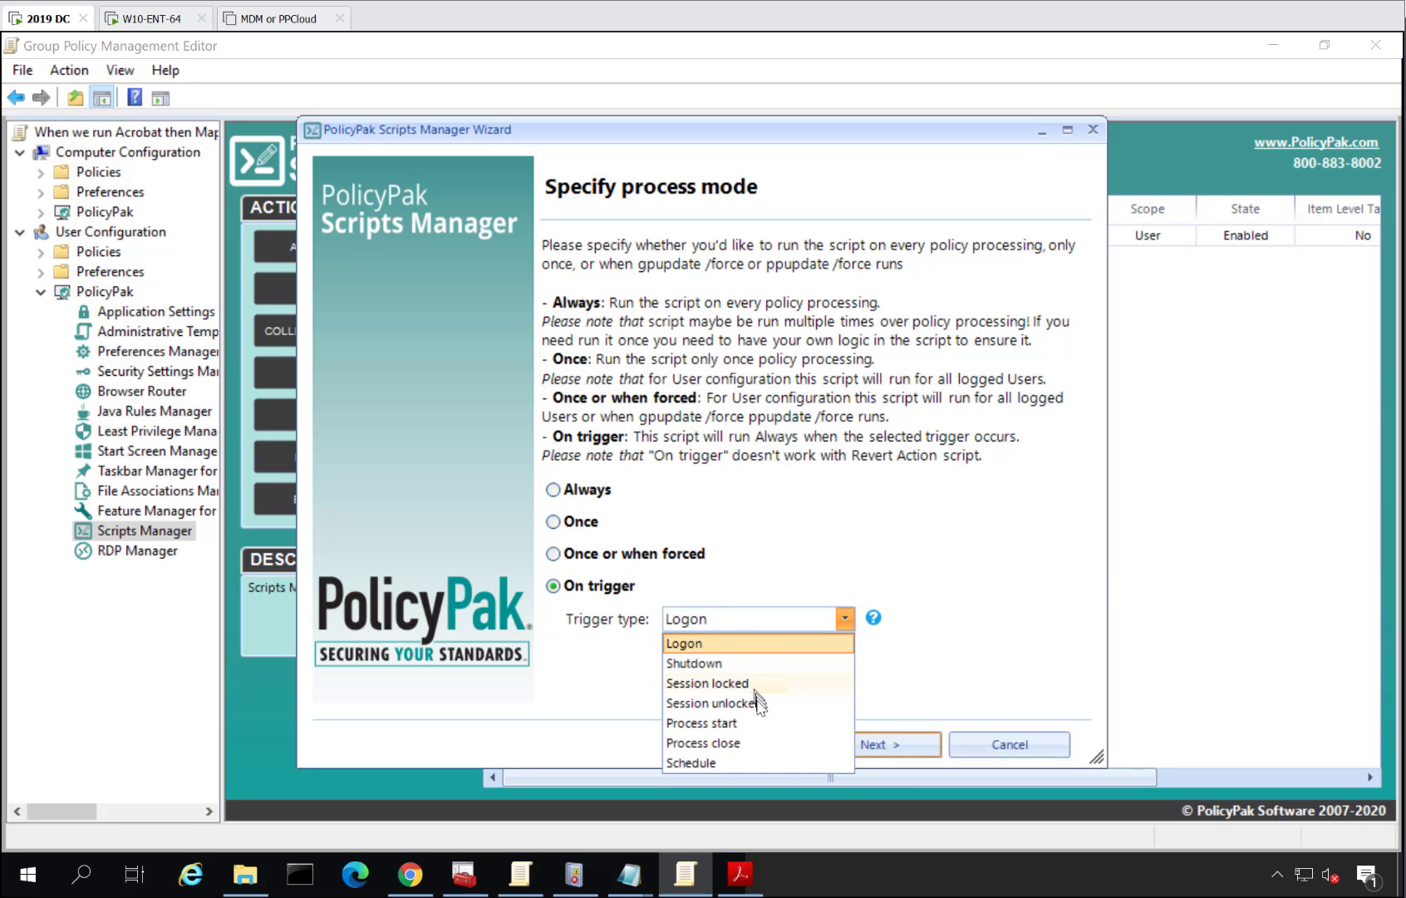
left_click(750, 743)
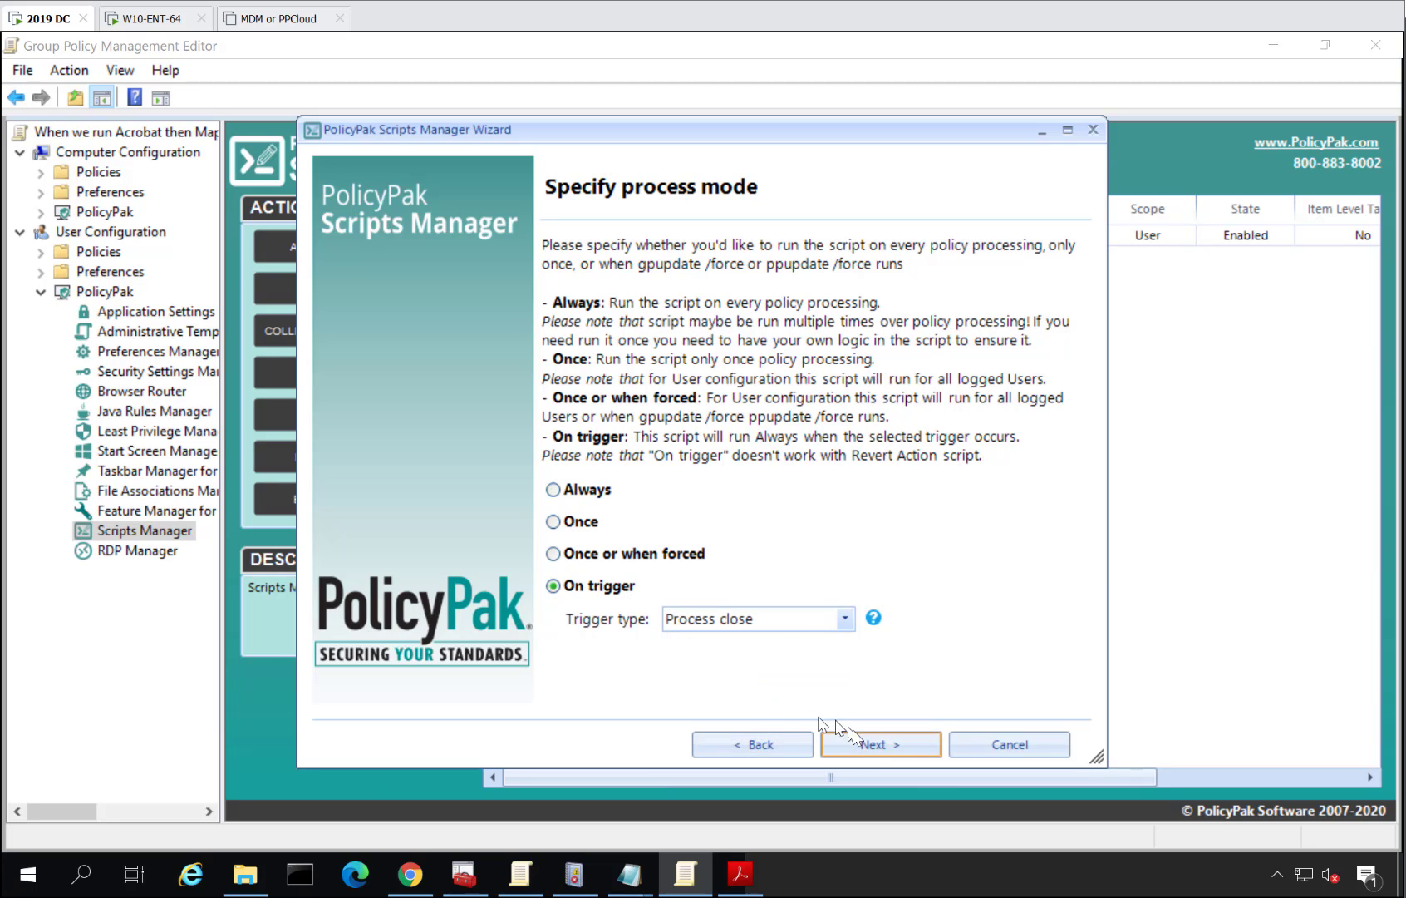
left_click(872, 743)
Set the close trigger's process to AcroRd32.exe from the running processes, and check its full path before continuing to the policy settings.
left_click(1069, 257)
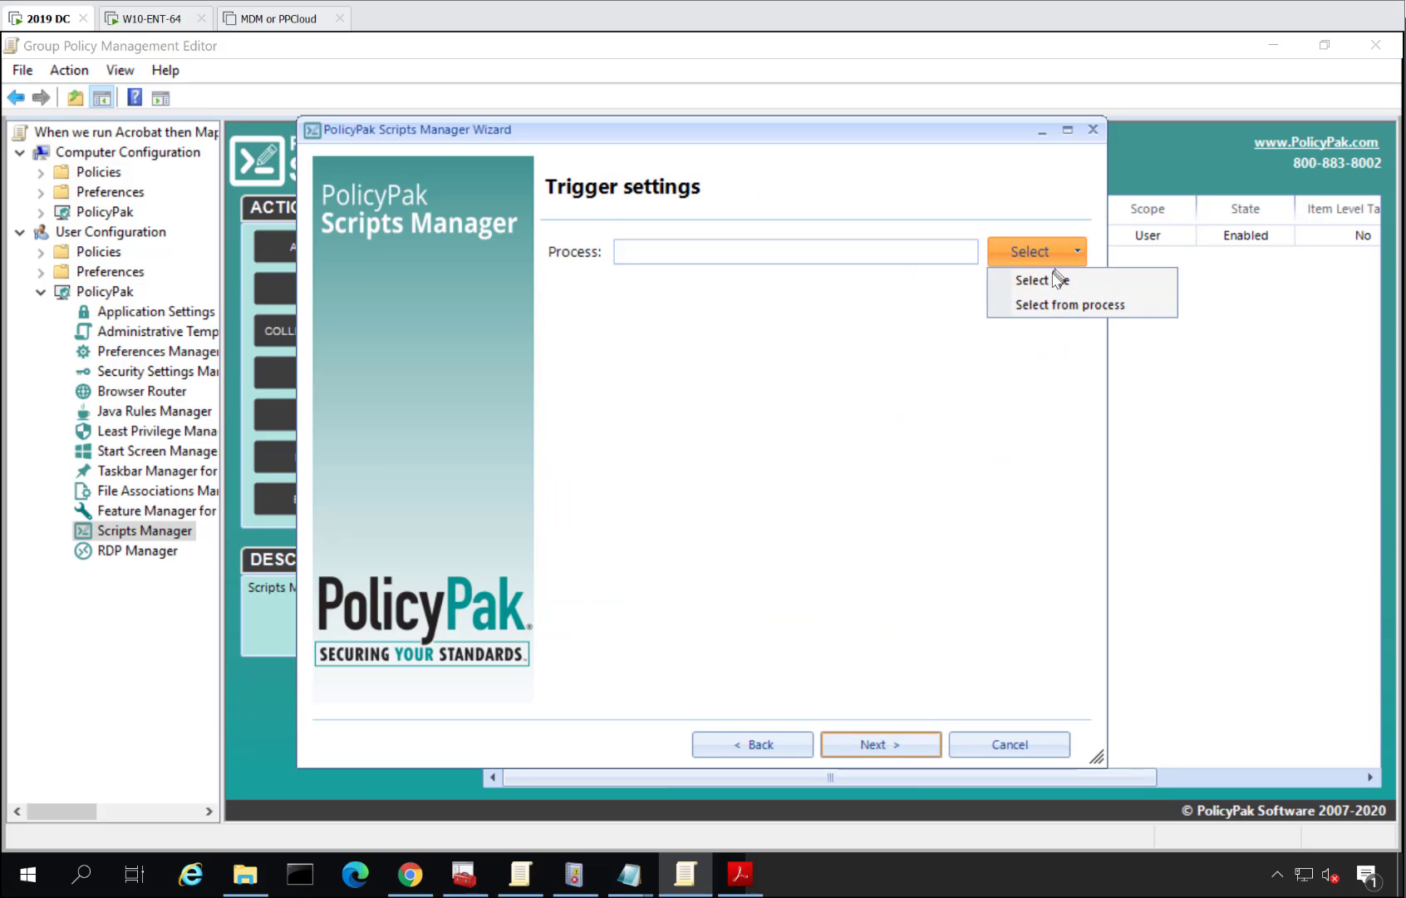
left_click(1031, 305)
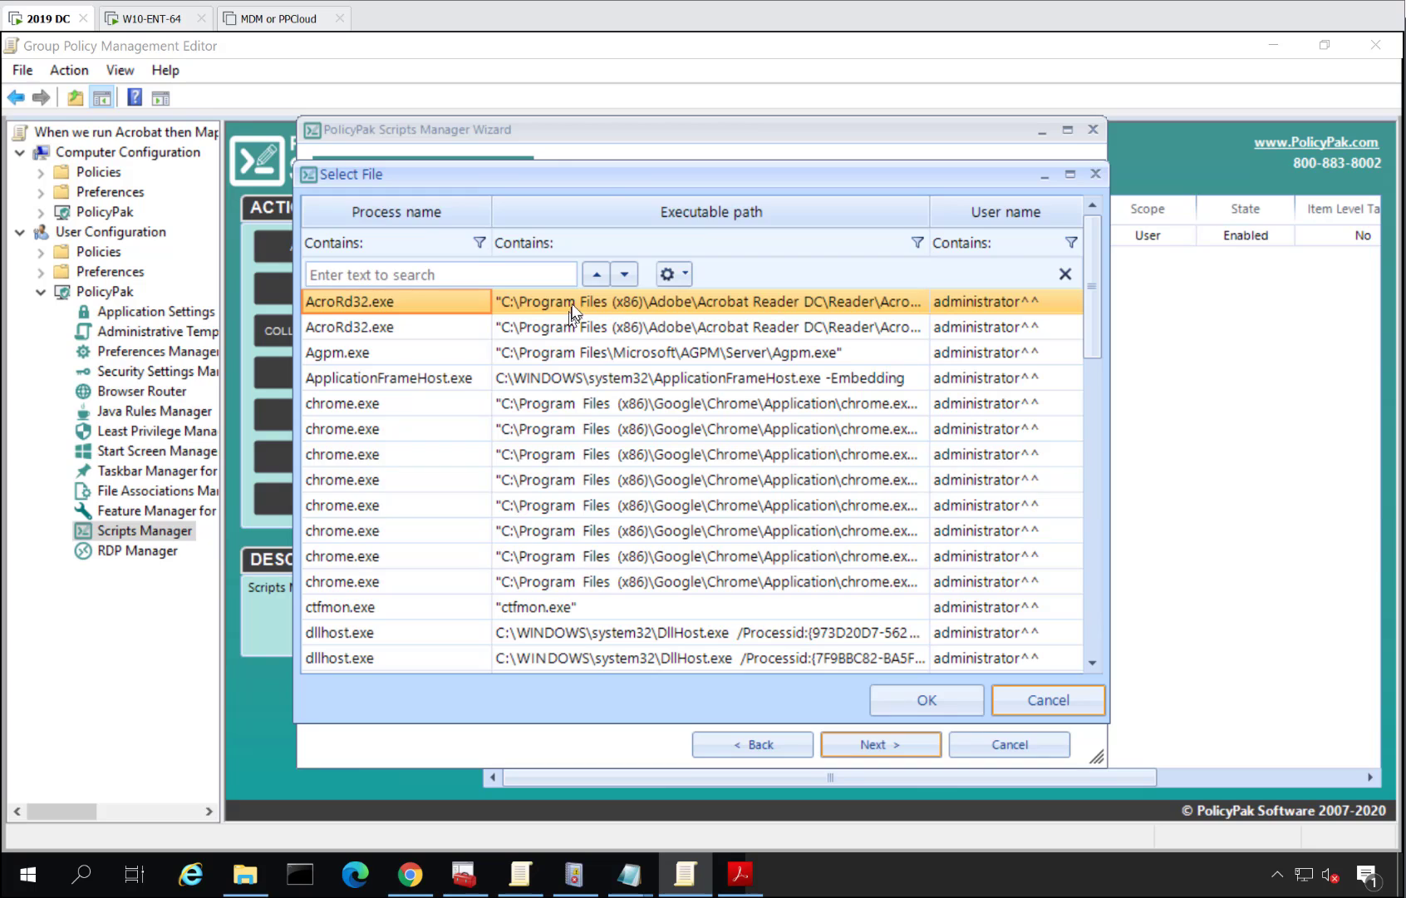
left_click(927, 700)
left_click(915, 740)
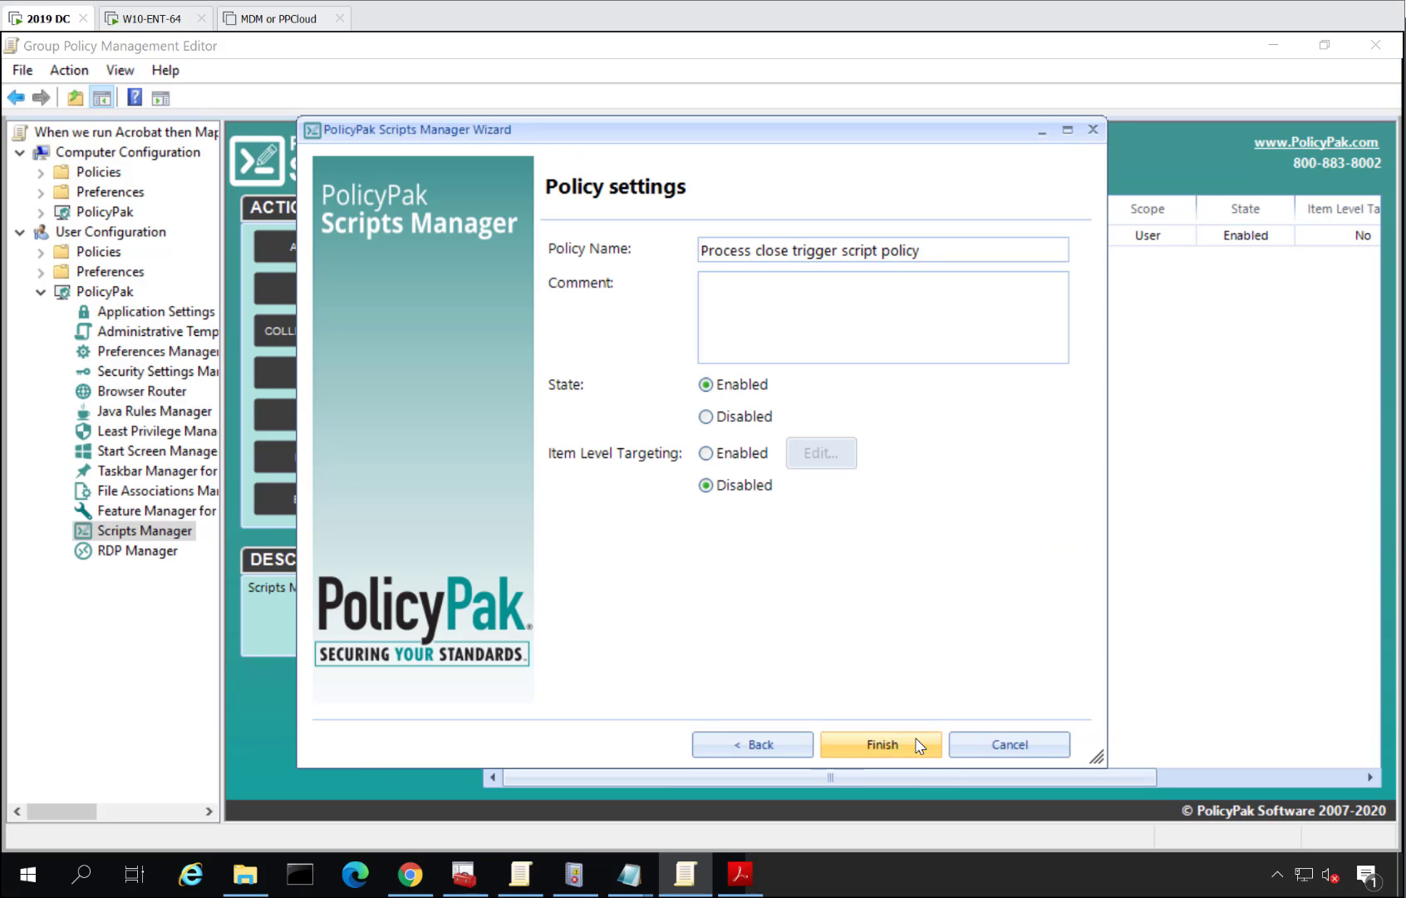
left_click(752, 744)
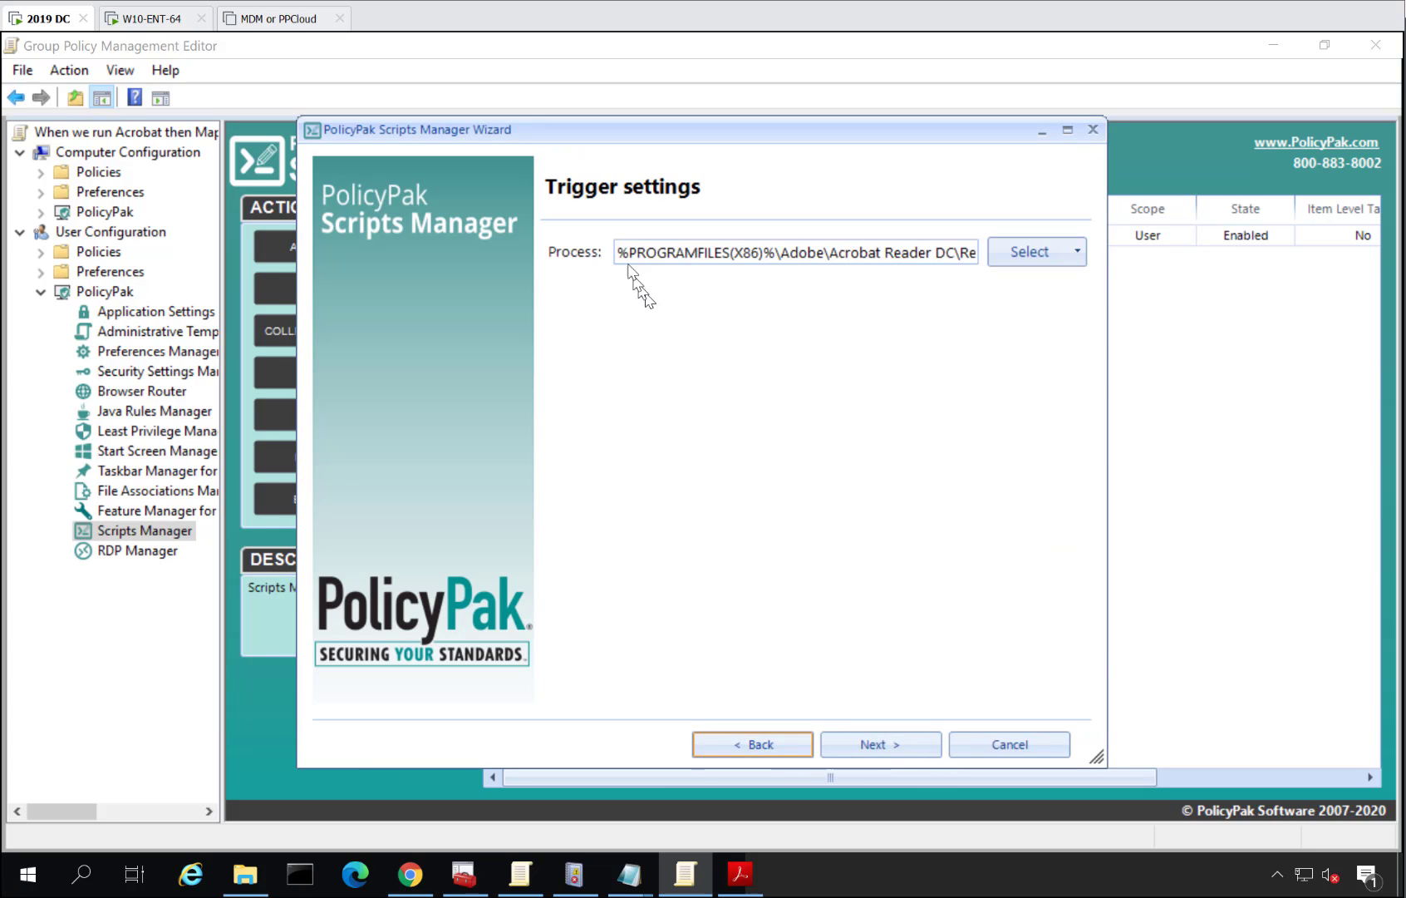
left_click_drag(626, 259, 841, 250)
left_click(841, 251)
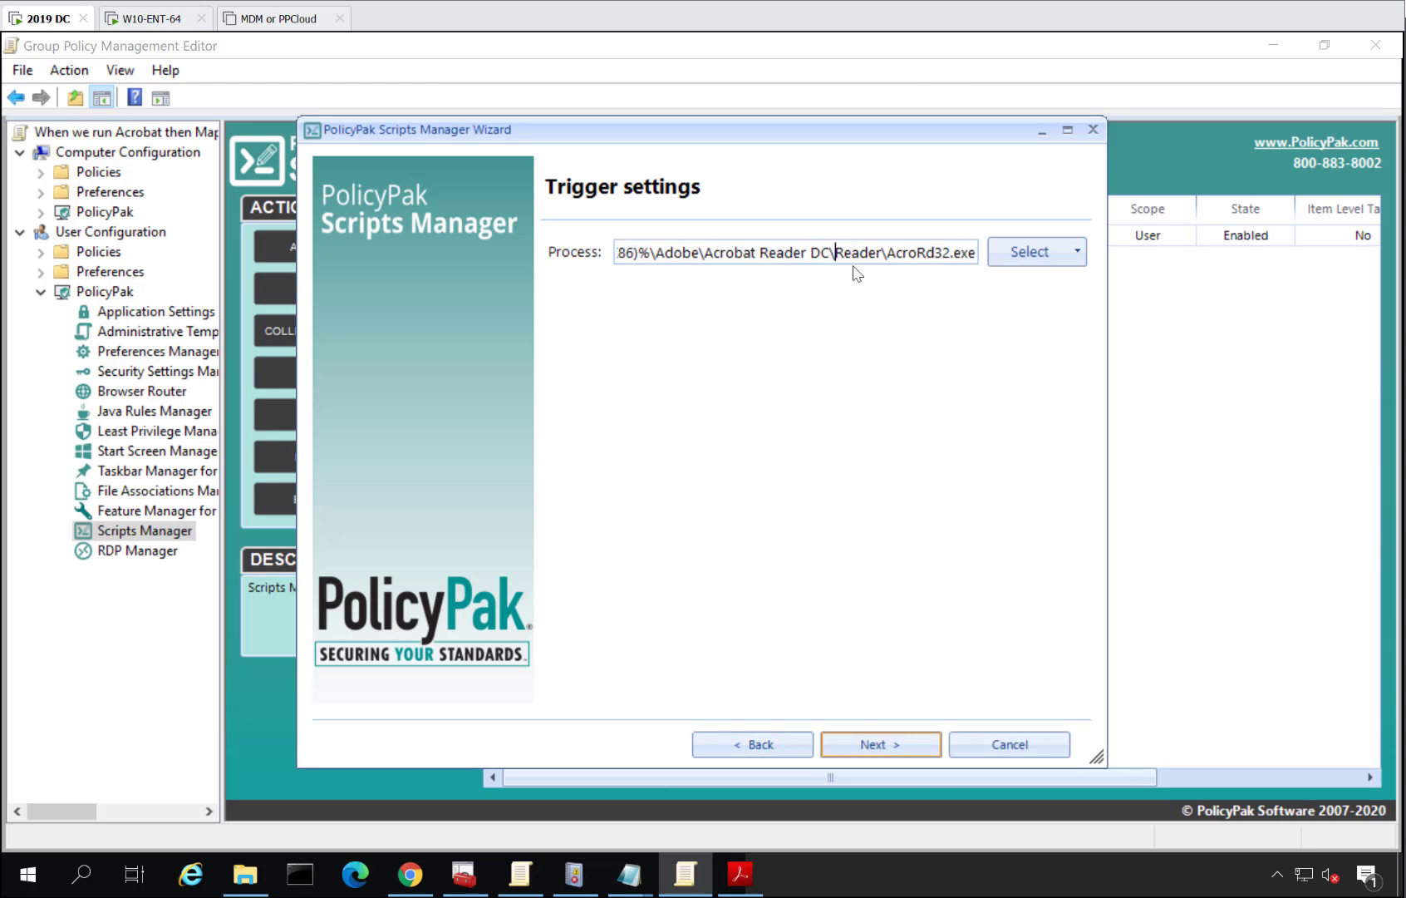
left_click(886, 744)
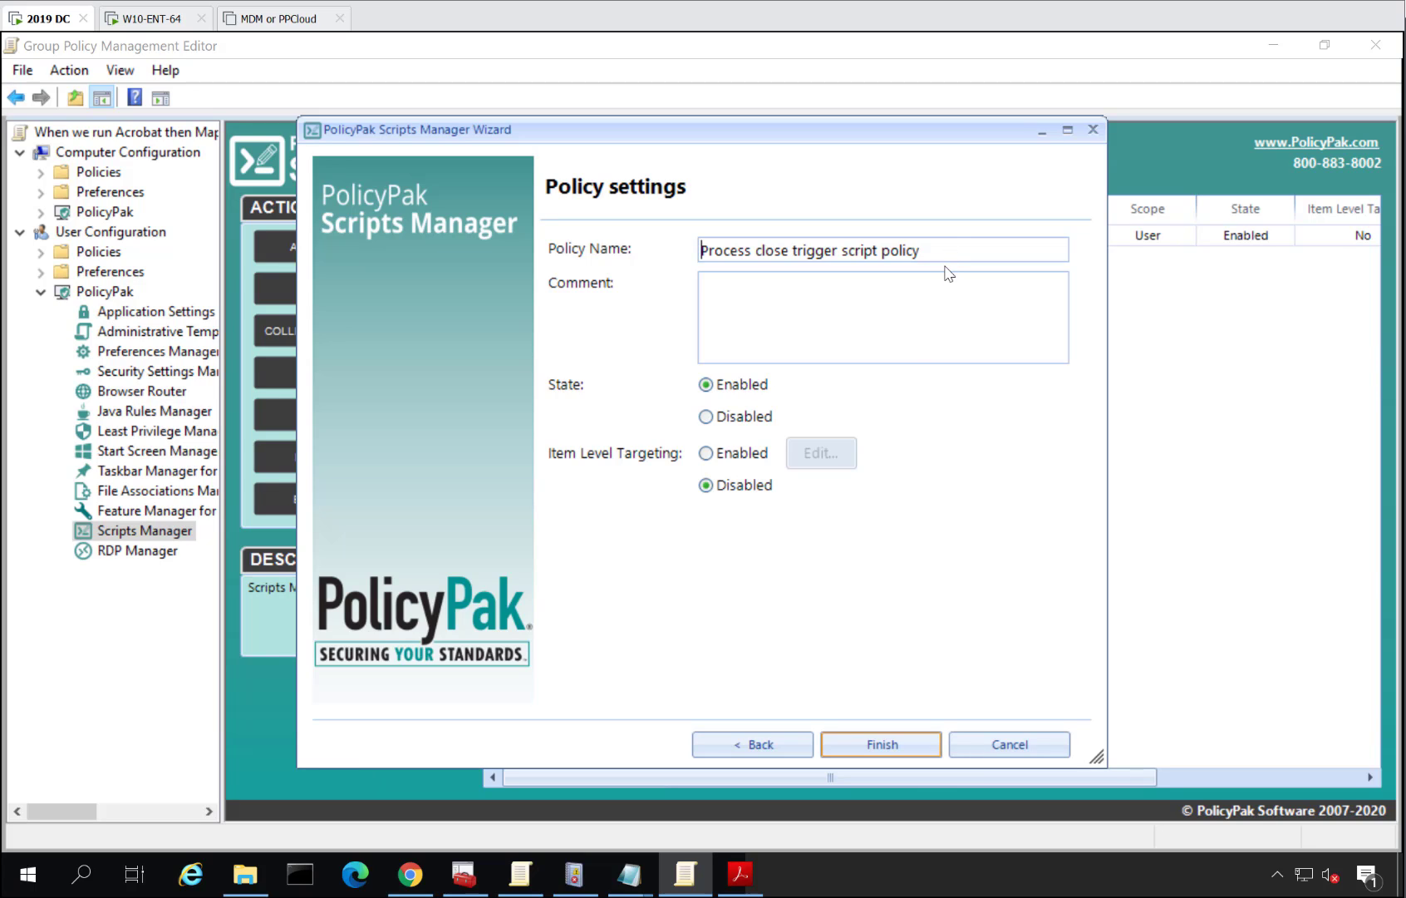
Append "Unmap print" to the policy name "Process close trigger script policy -" and finish the wizard.
type("Unmap print")
key("Return")
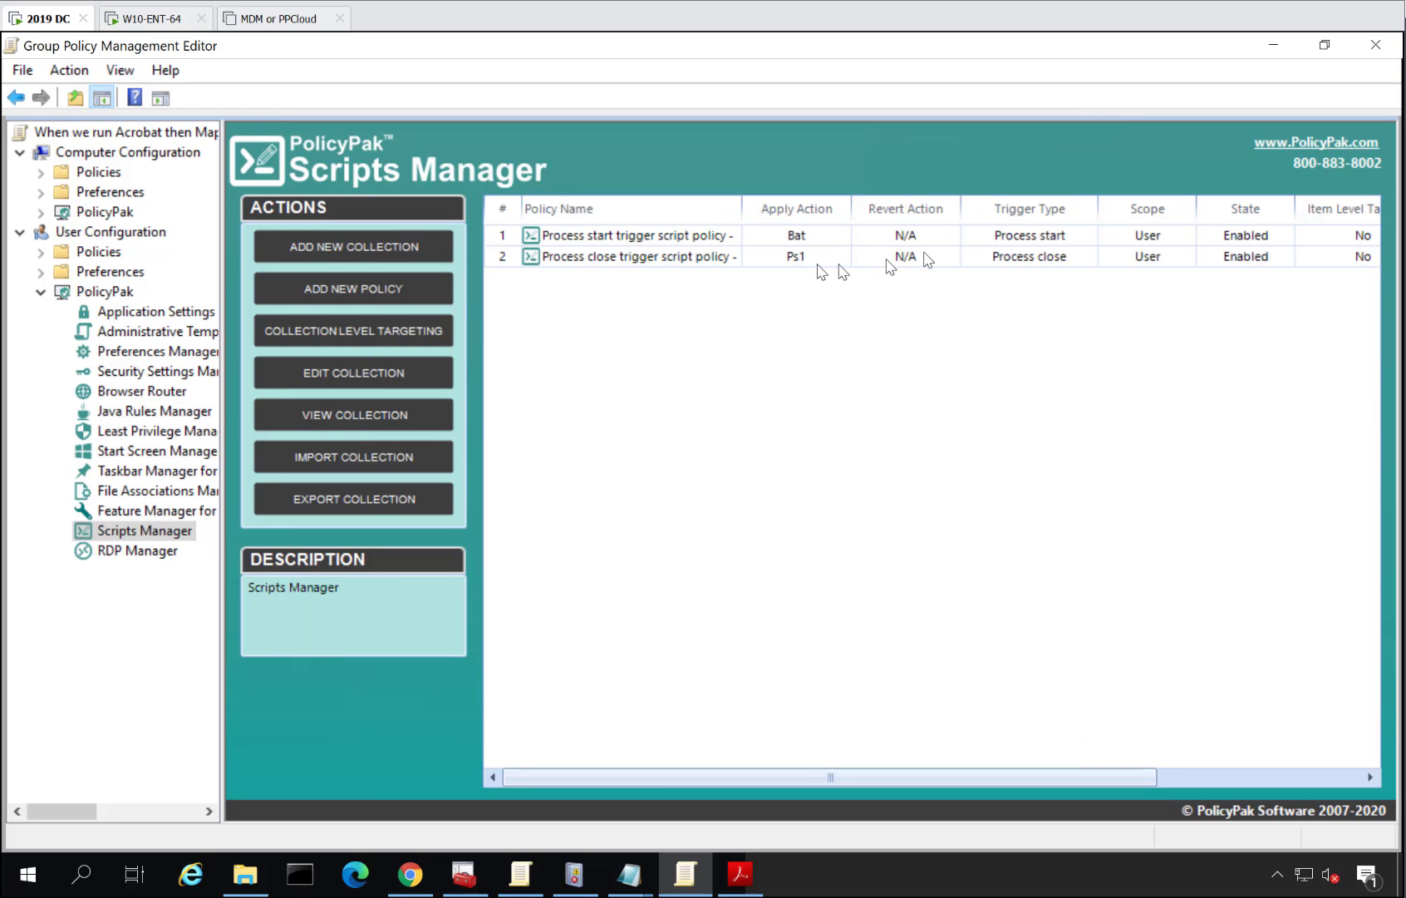
Switch to the W10-ENT-64 machine and clear its desktop by closing PowerShell and minimizing Notepad.
left_click(154, 20)
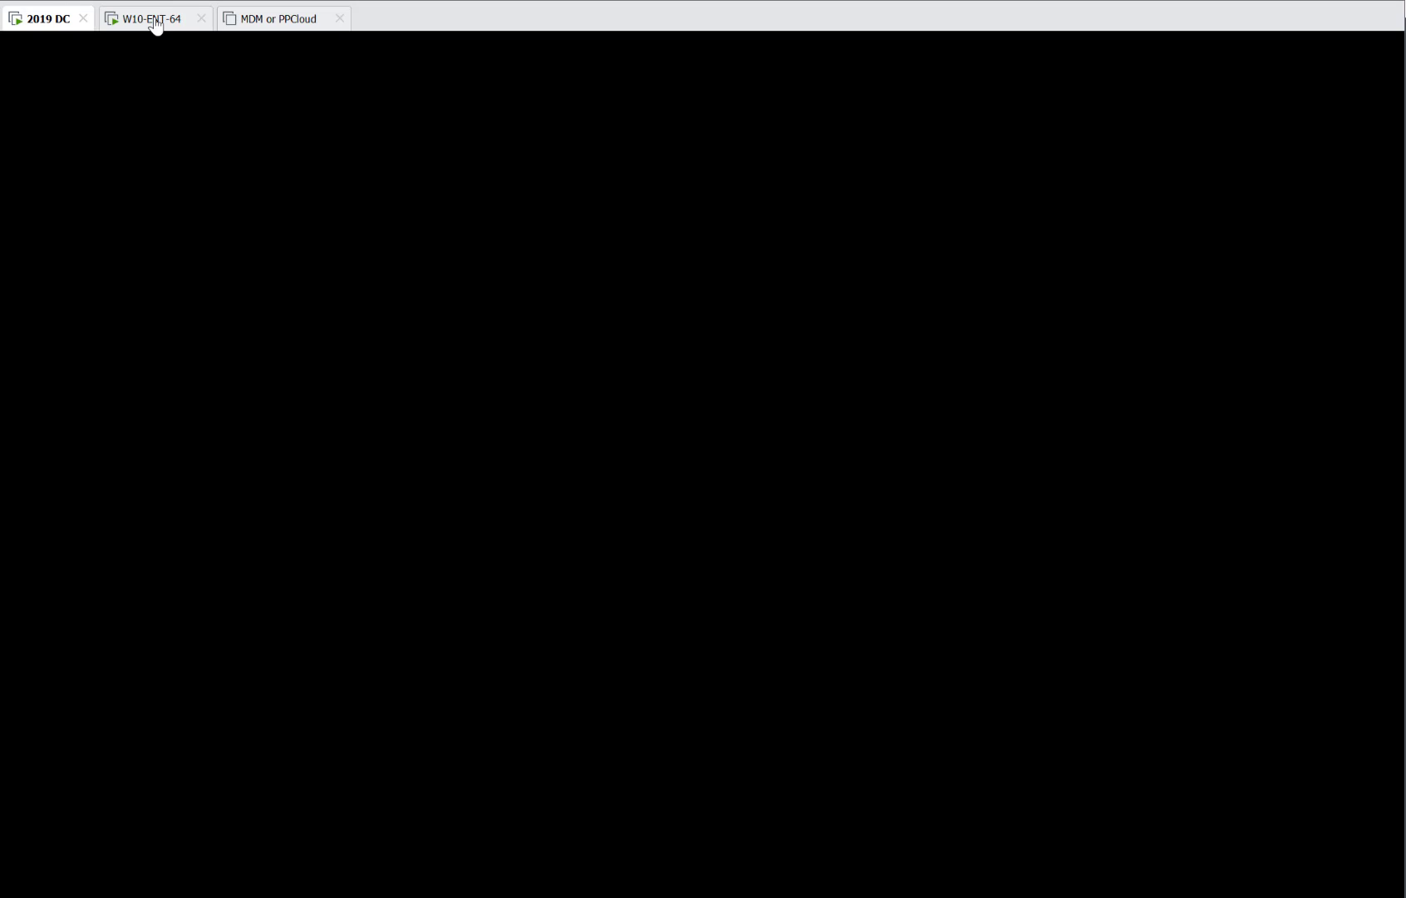
left_click(471, 427)
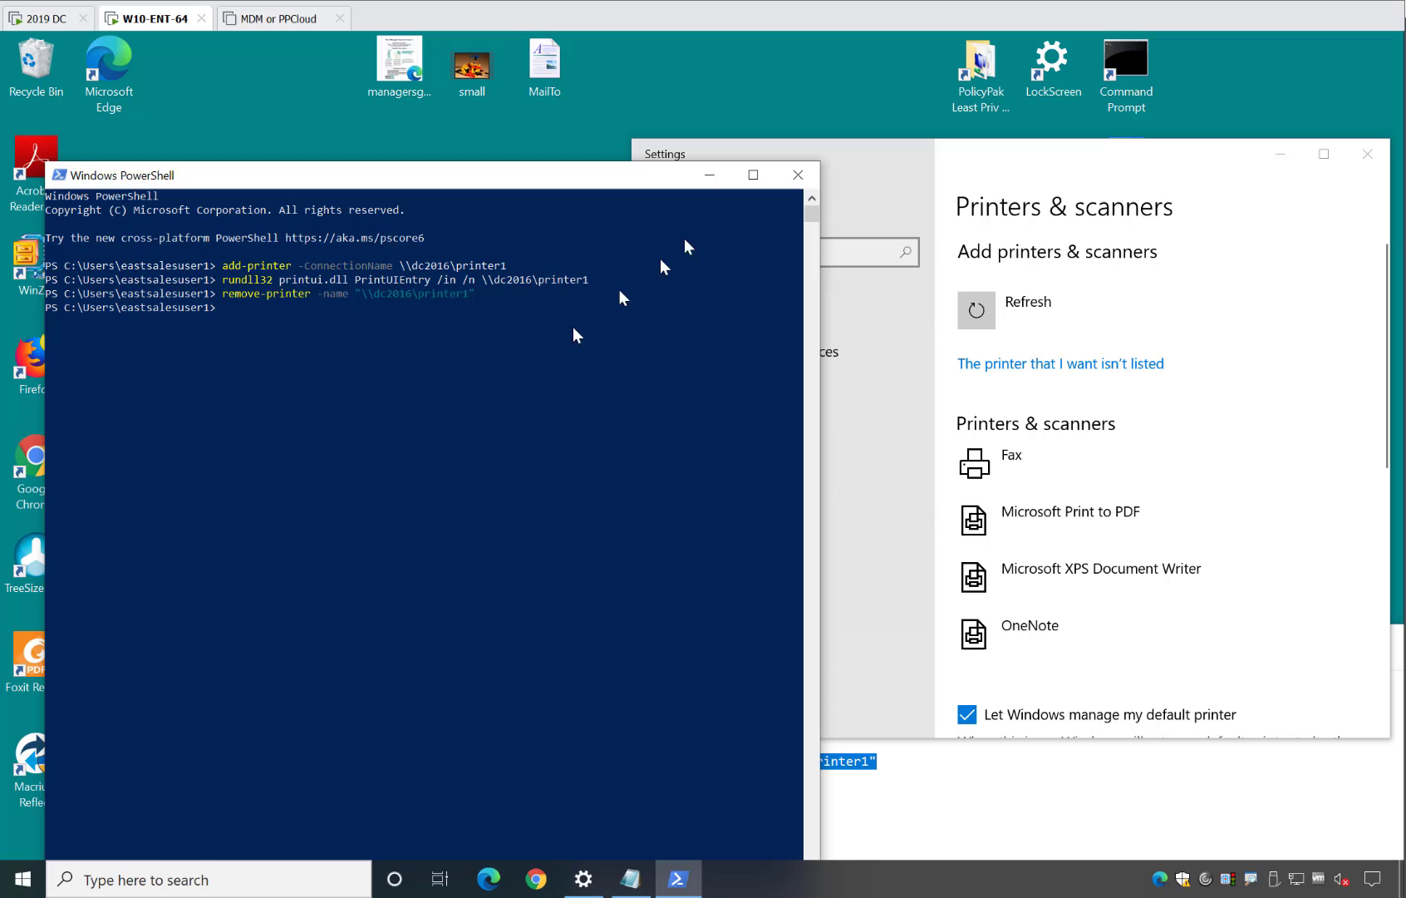
left_click(786, 181)
left_click(1000, 841)
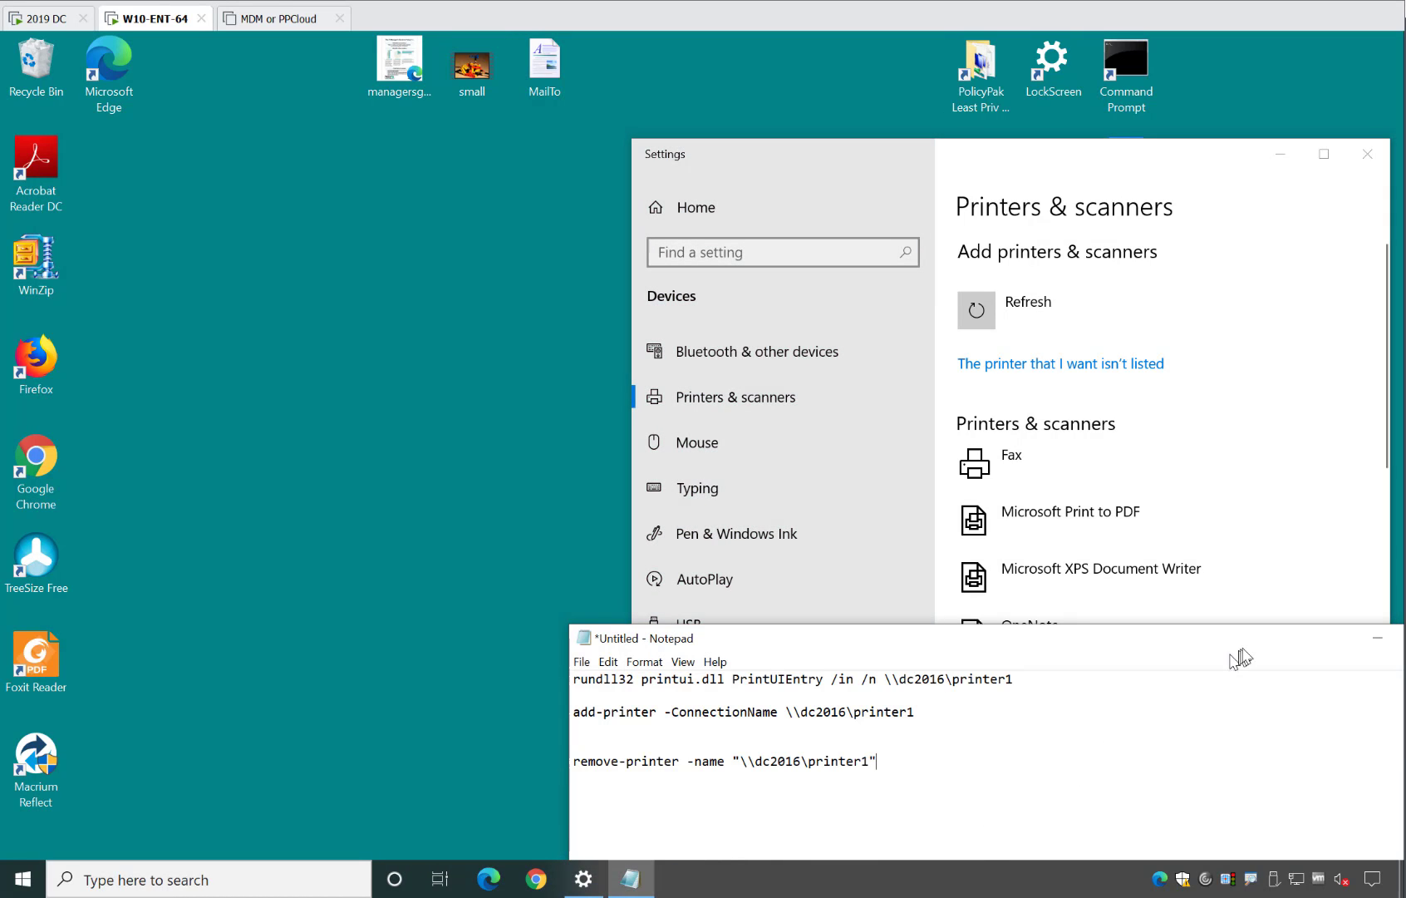
left_click(1377, 637)
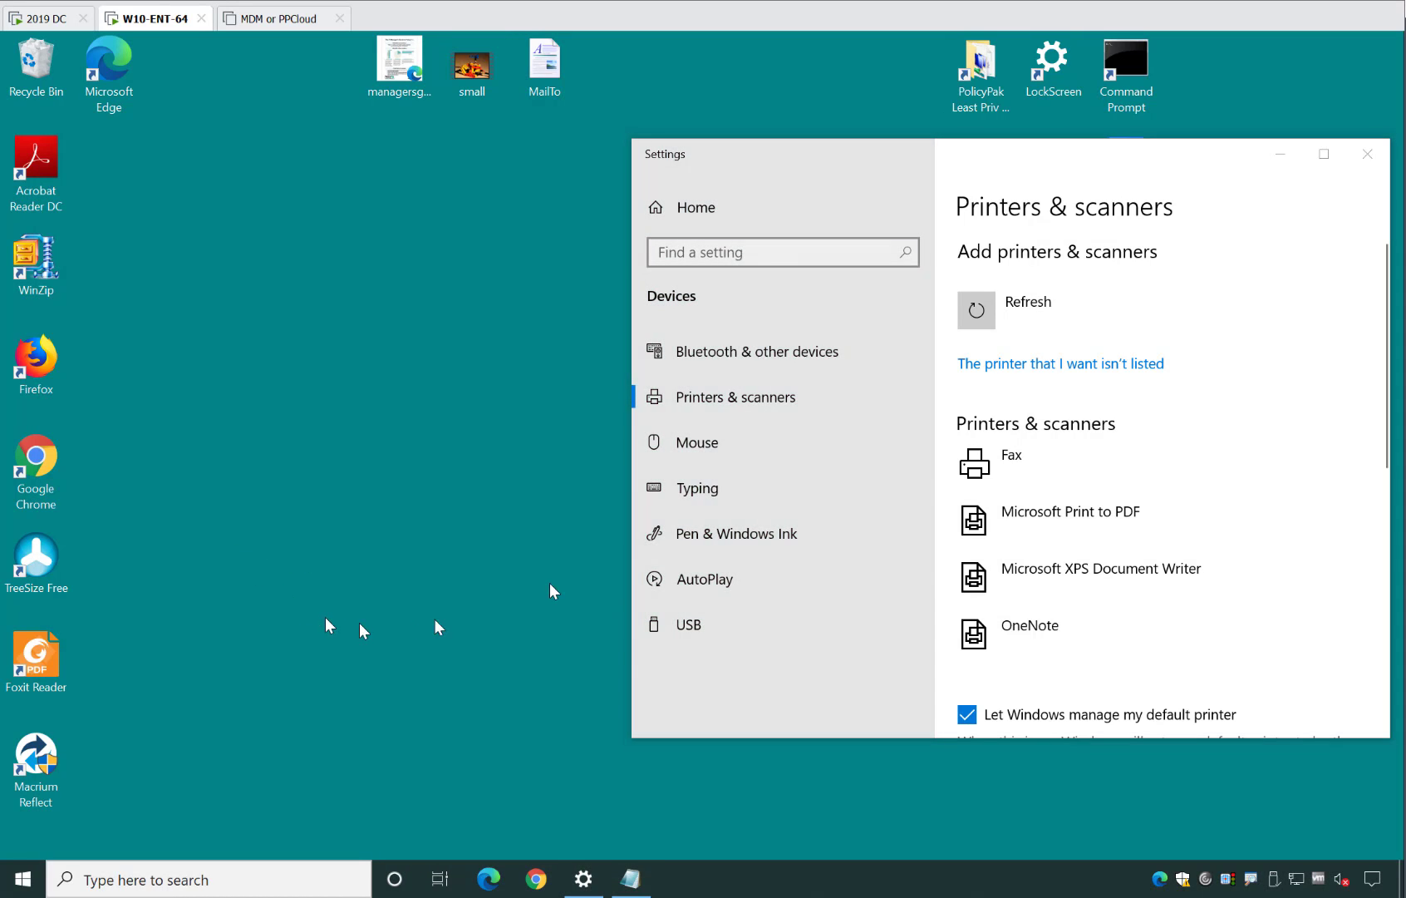
Run gpupdate in a Command Prompt to refresh the policies, and close the prompt once it completes.
left_click(1110, 74)
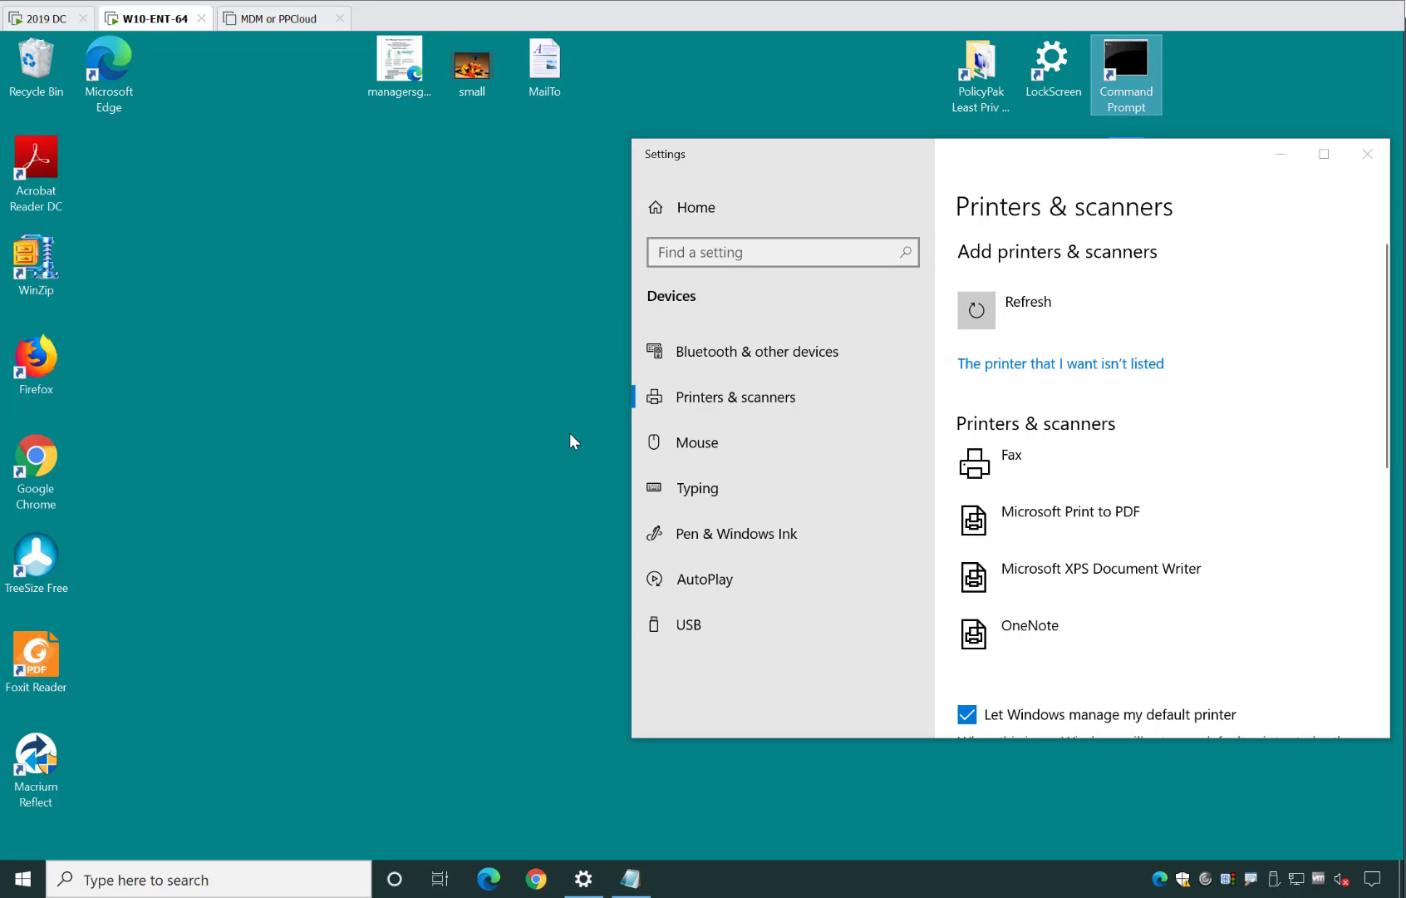
key("Return")
type("gpup")
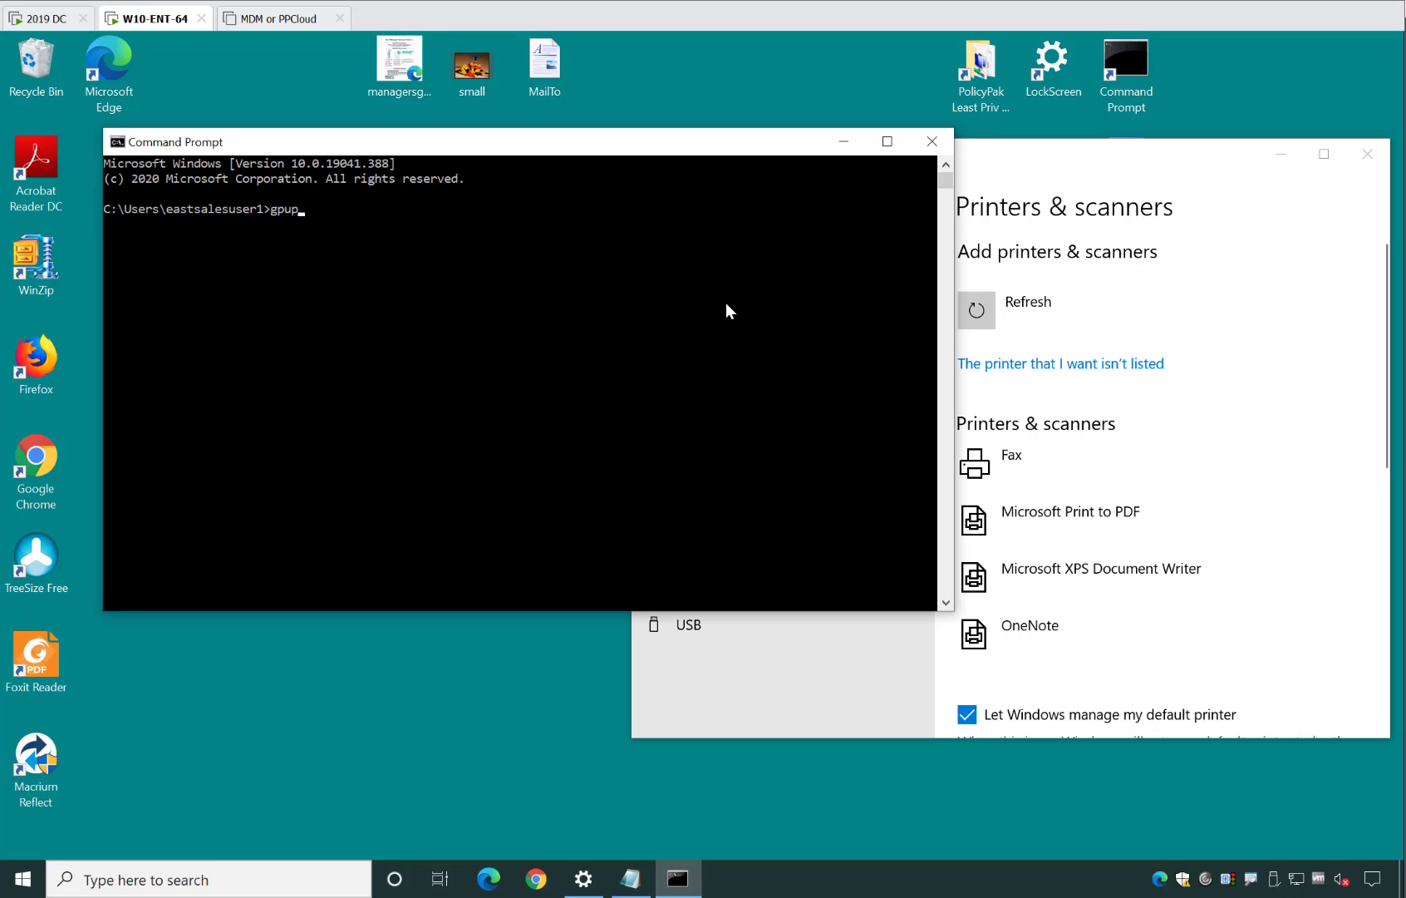
type("date")
key("Return")
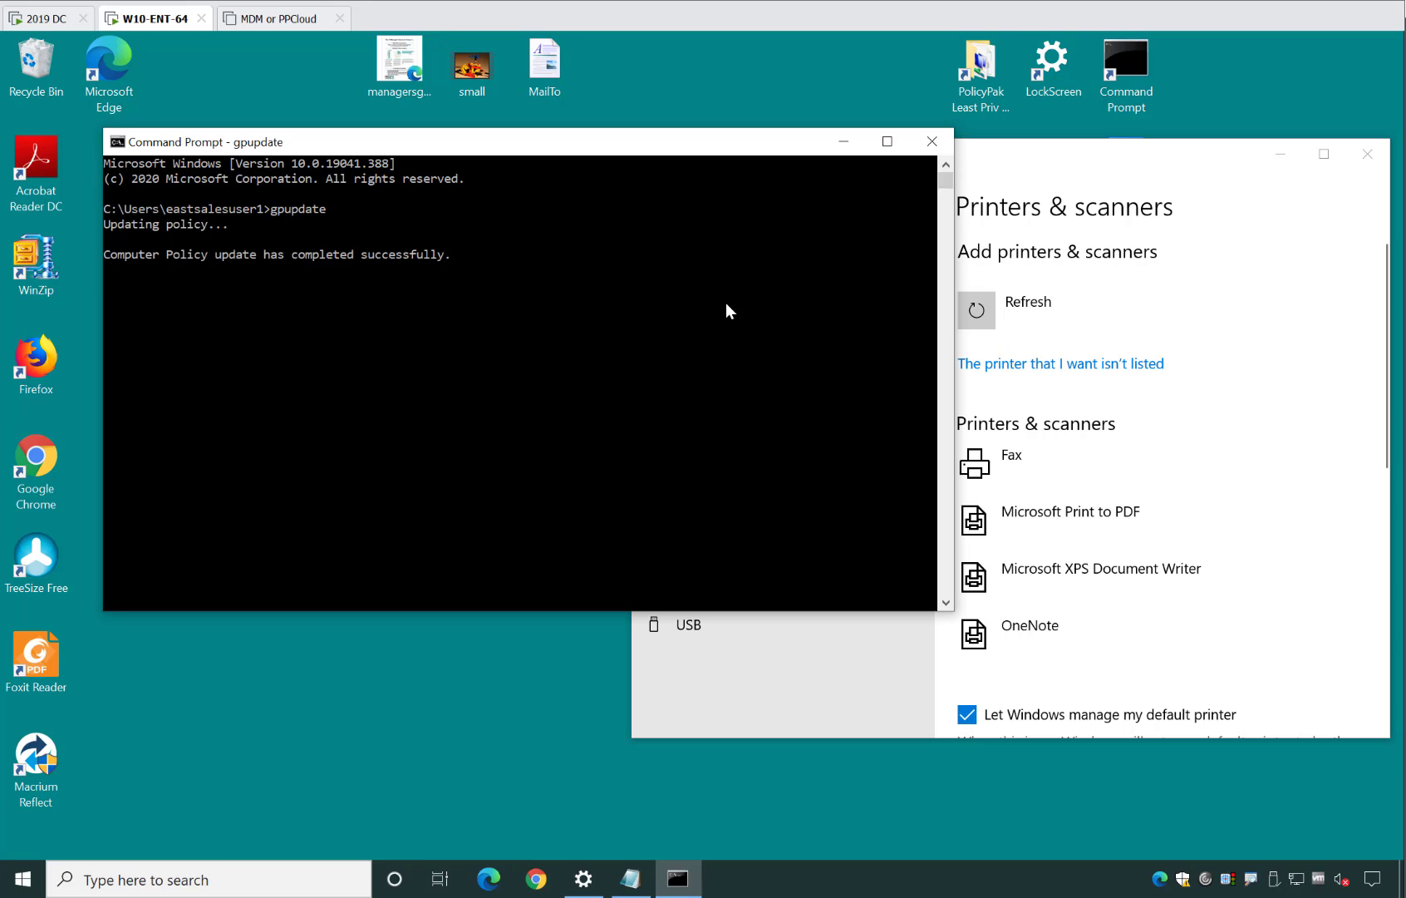
left_click(920, 150)
Launch Acrobat Reader DC and arrange its window beside the Printers & scanners settings so the printer list stays in view.
left_click_drag(791, 154, 919, 324)
left_click(18, 176)
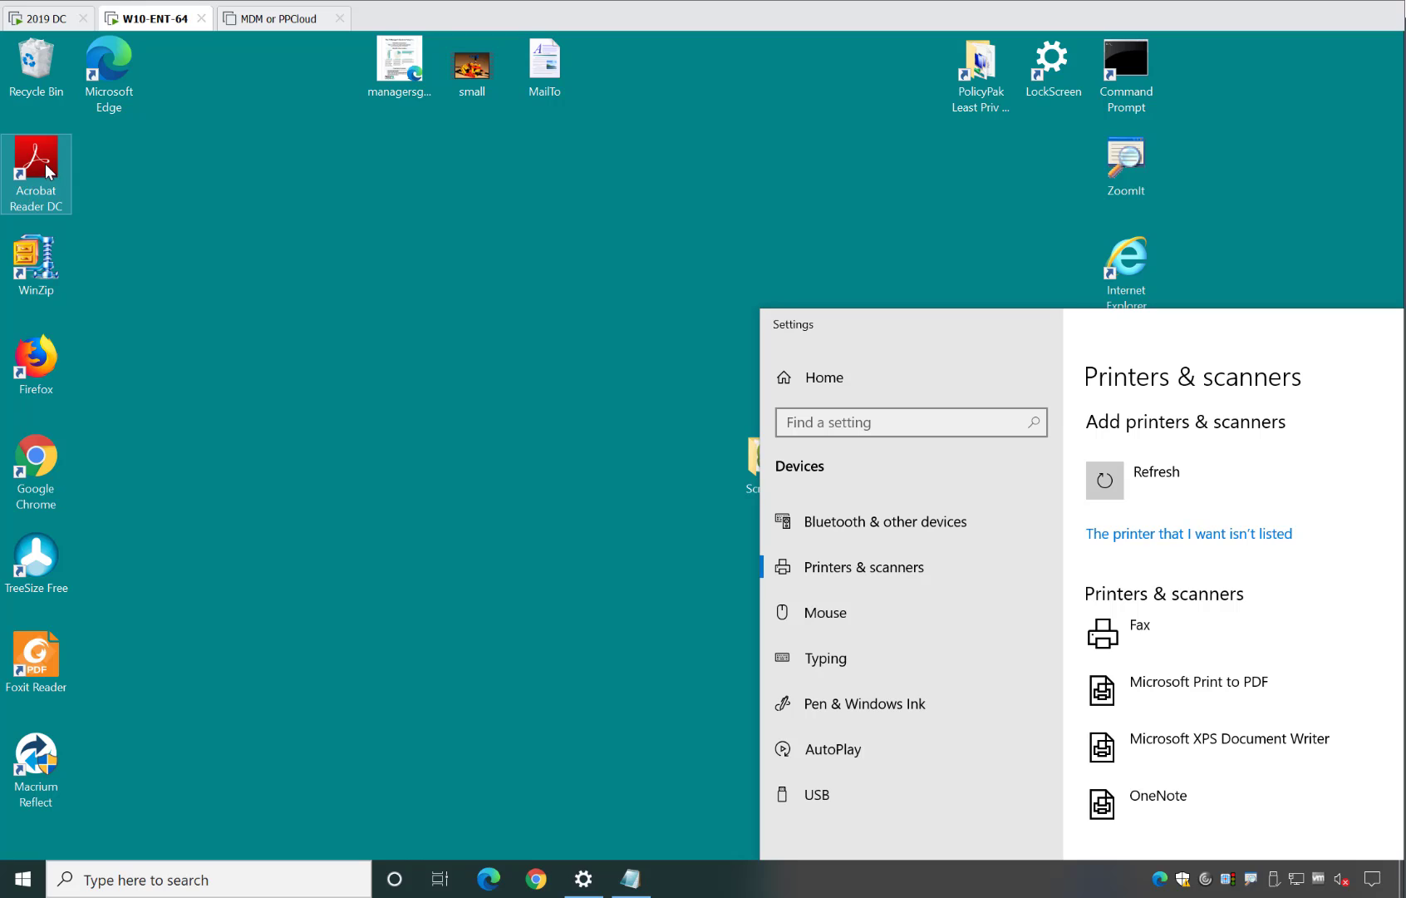
double_click(49, 172)
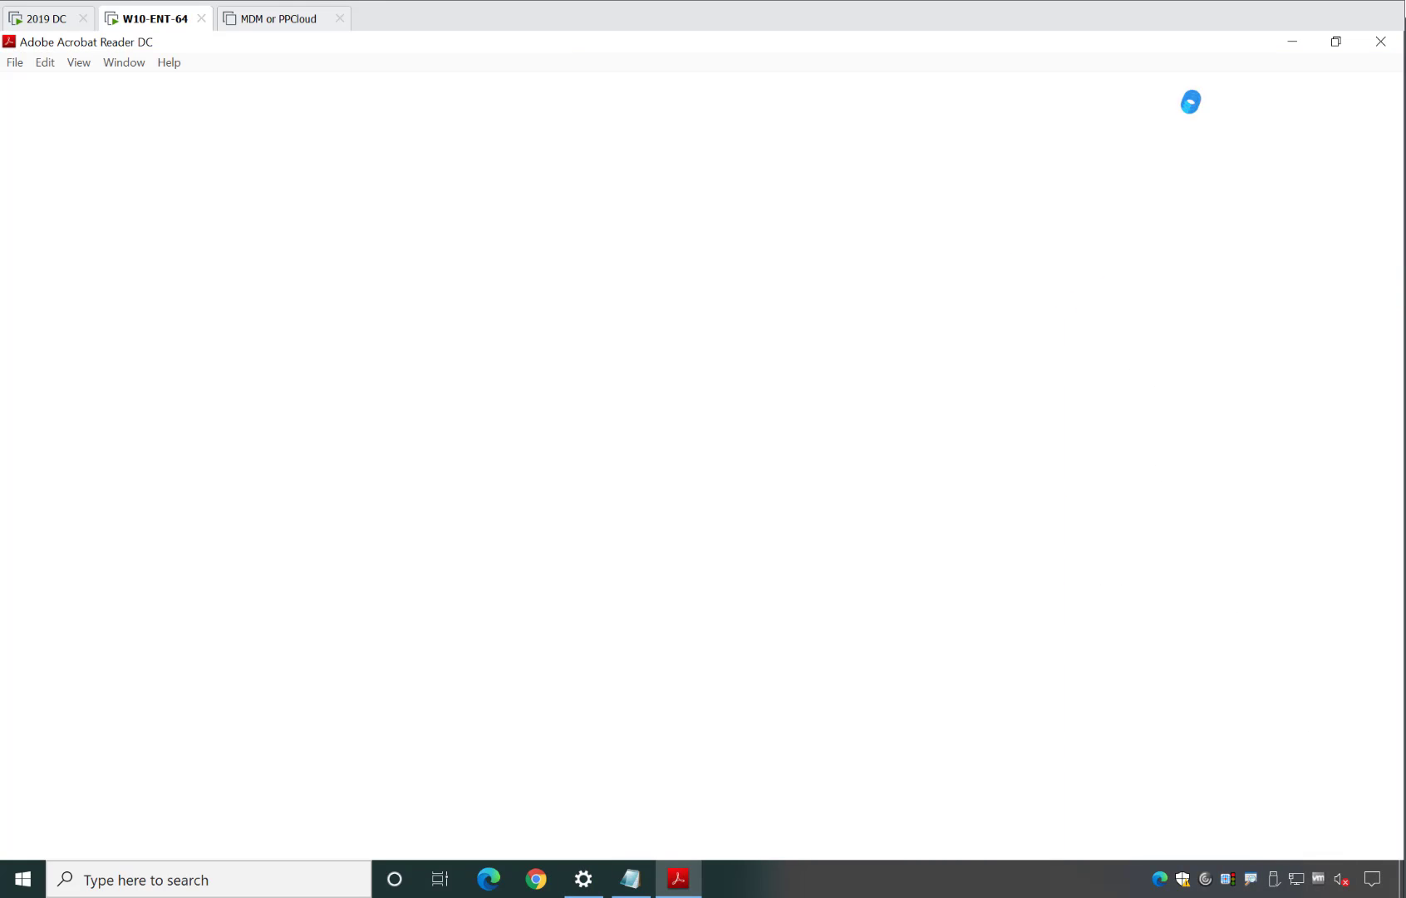
left_click_drag(1193, 53, 554, 78)
left_click_drag(1224, 340, 1225, 170)
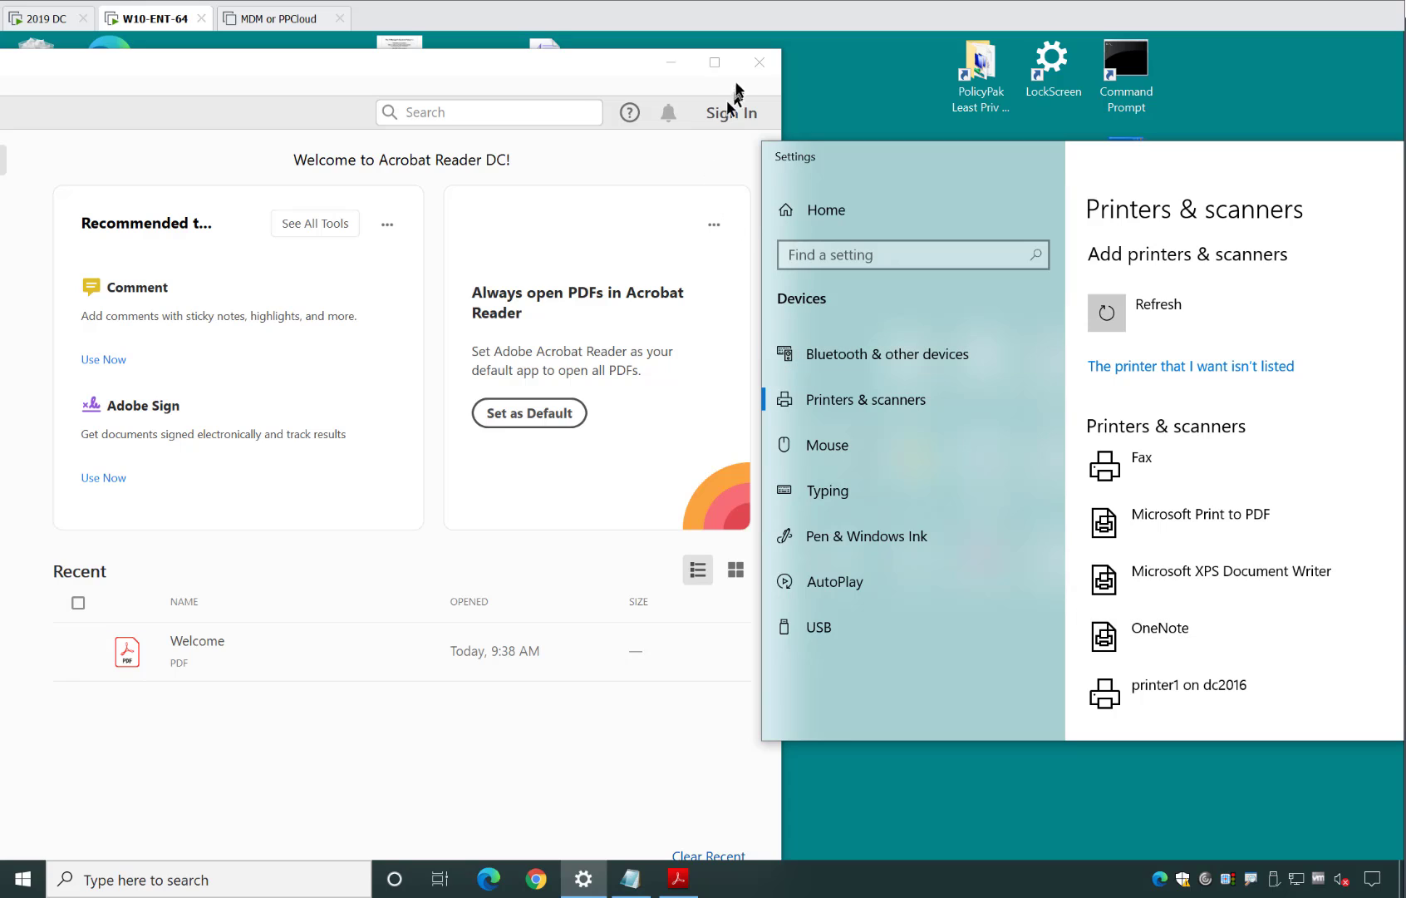
Decline making Adobe Acrobat Reader the default PDF application and close Acrobat Reader to fire the close trigger.
left_click(762, 60)
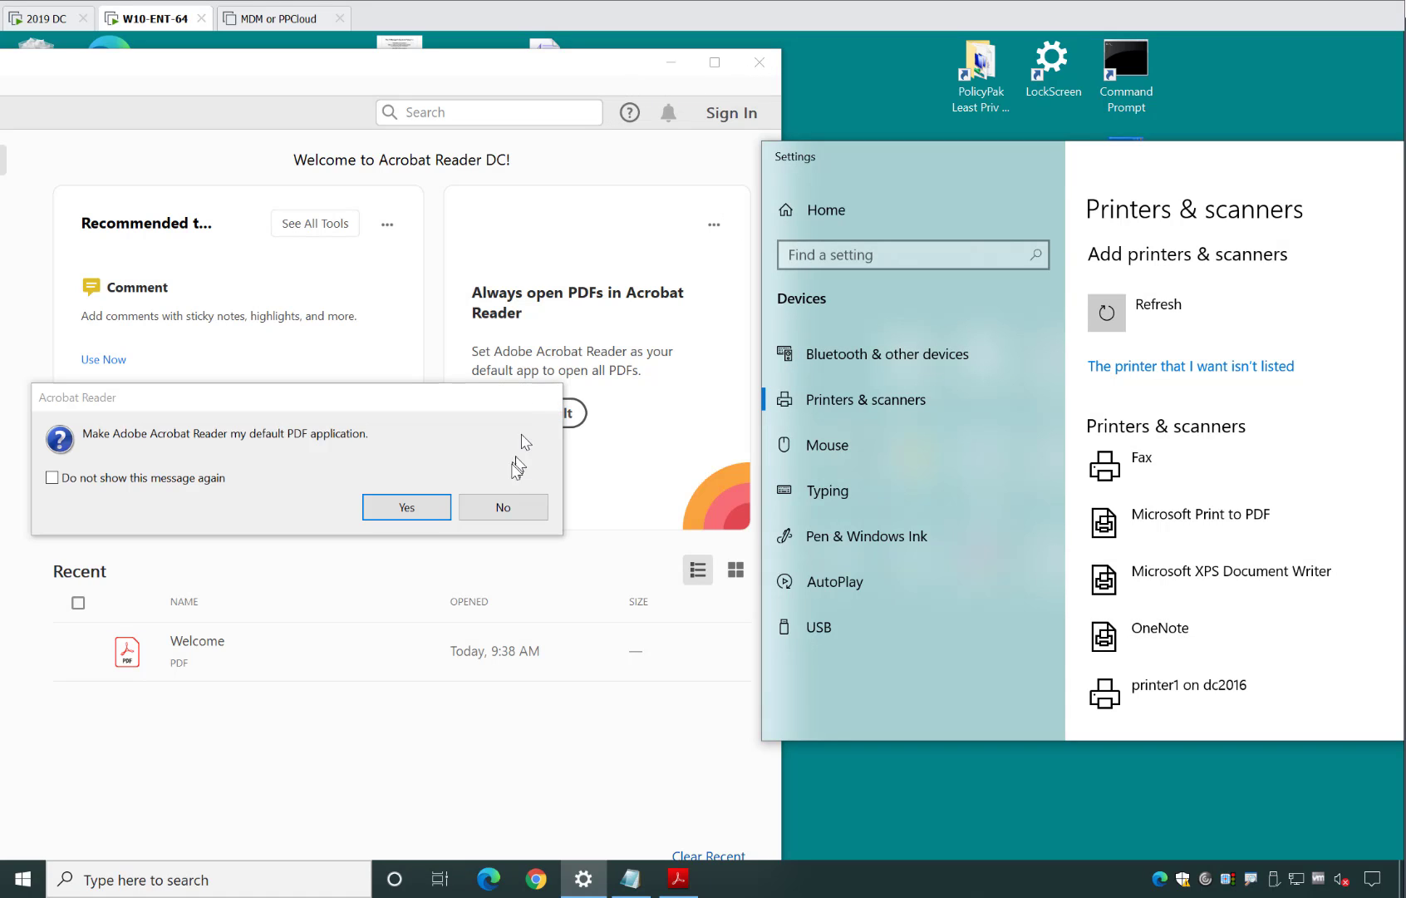
left_click(501, 507)
left_click(760, 66)
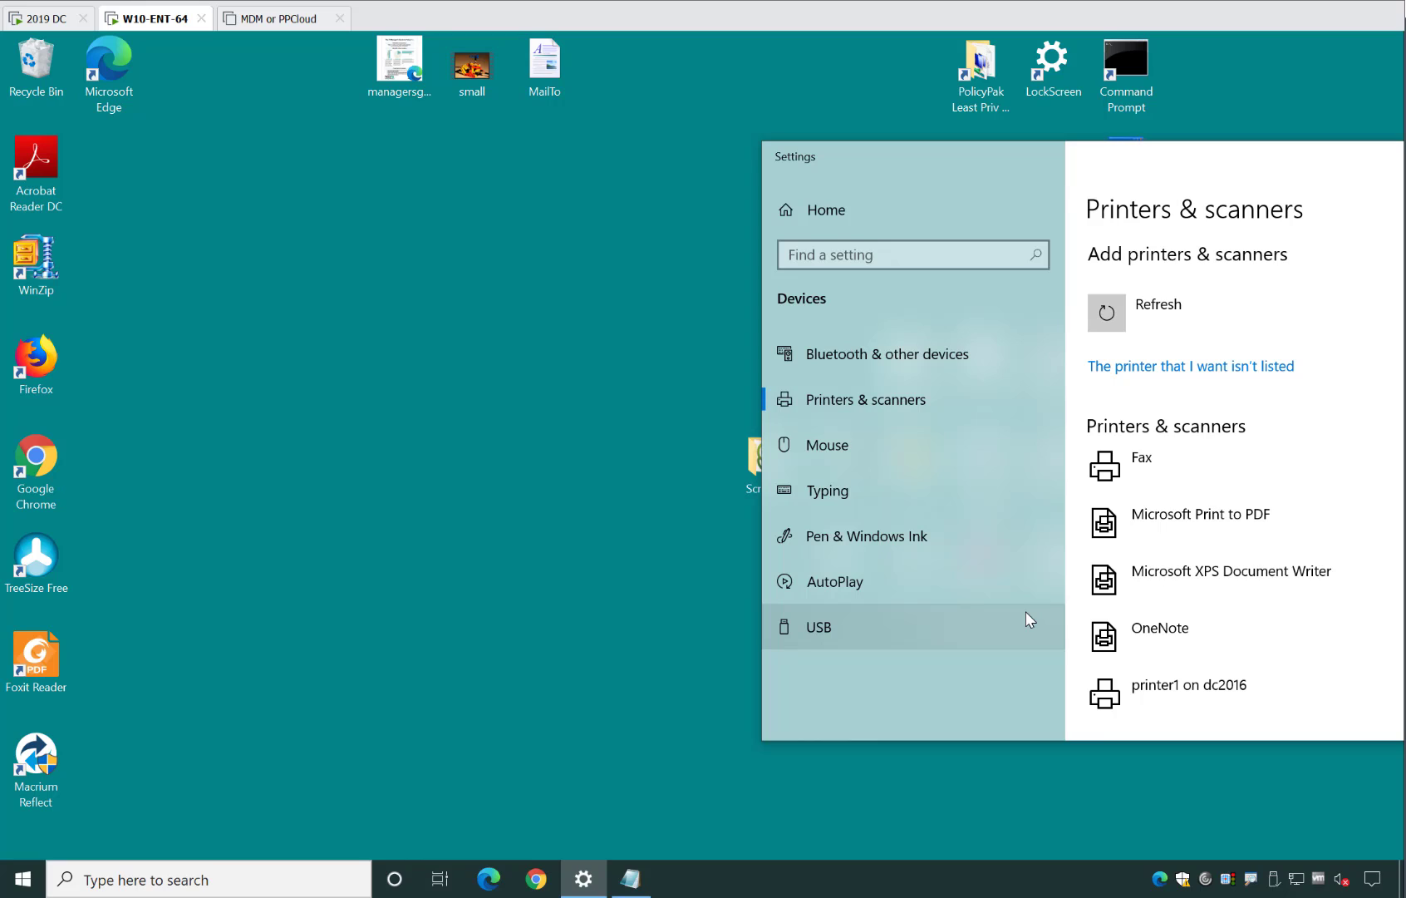
Reopen Acrobat Reader DC and close it again to retest the printer scripts against the printer list.
left_click(308, 421)
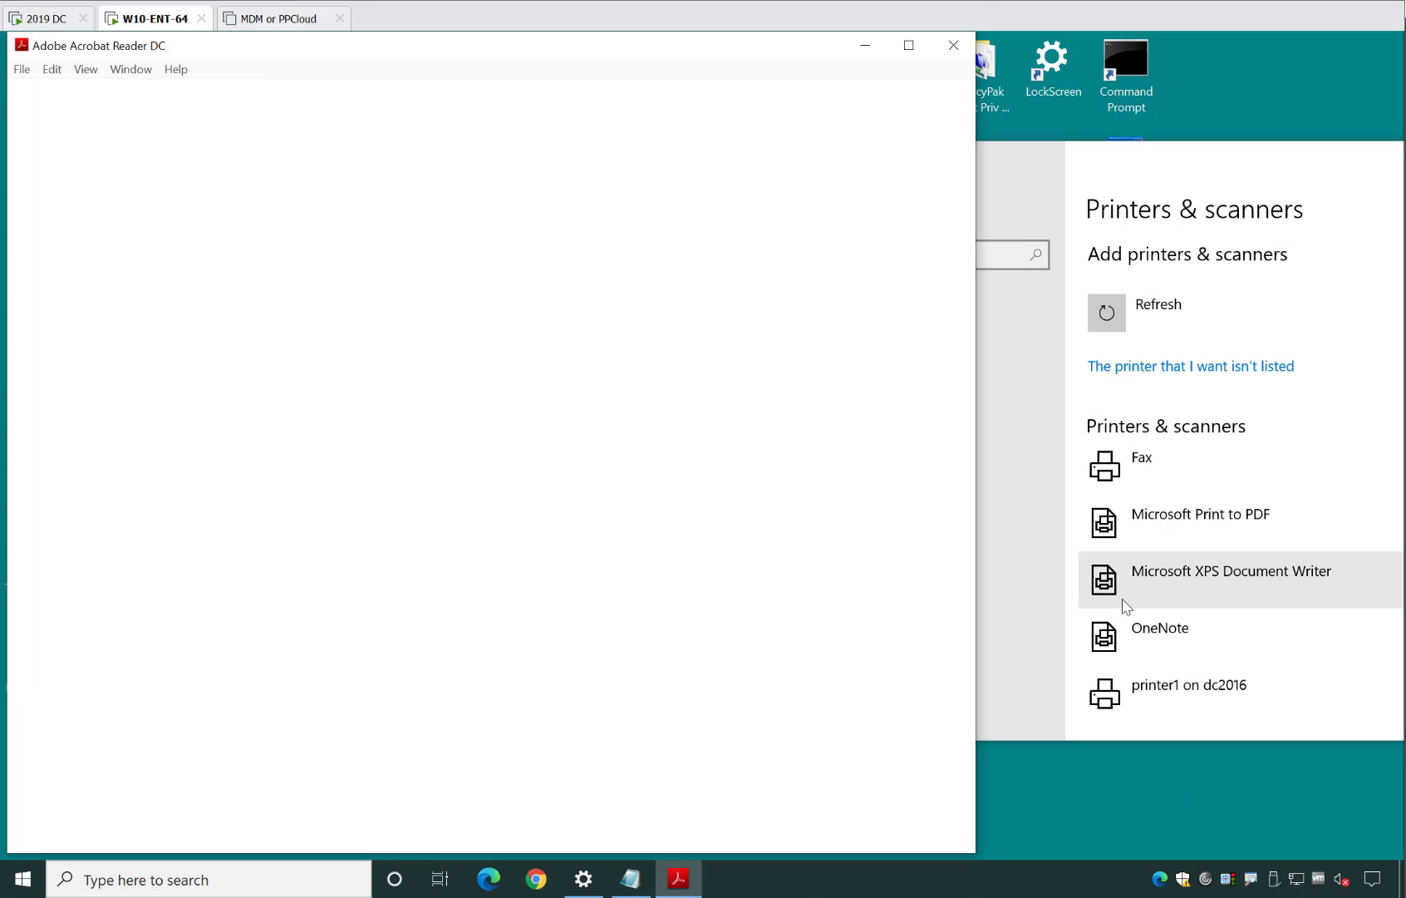
left_click(948, 53)
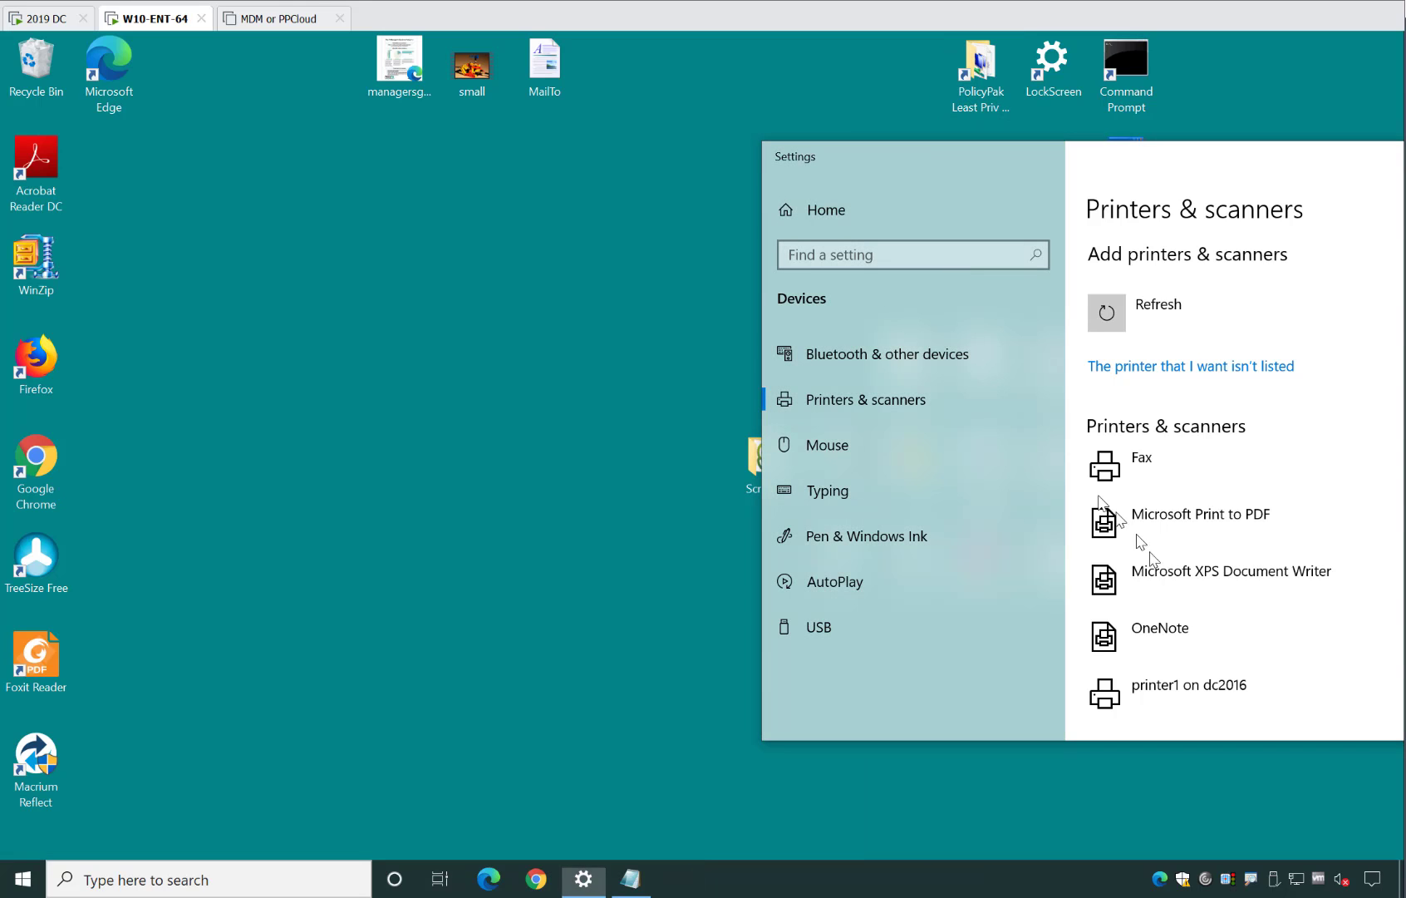